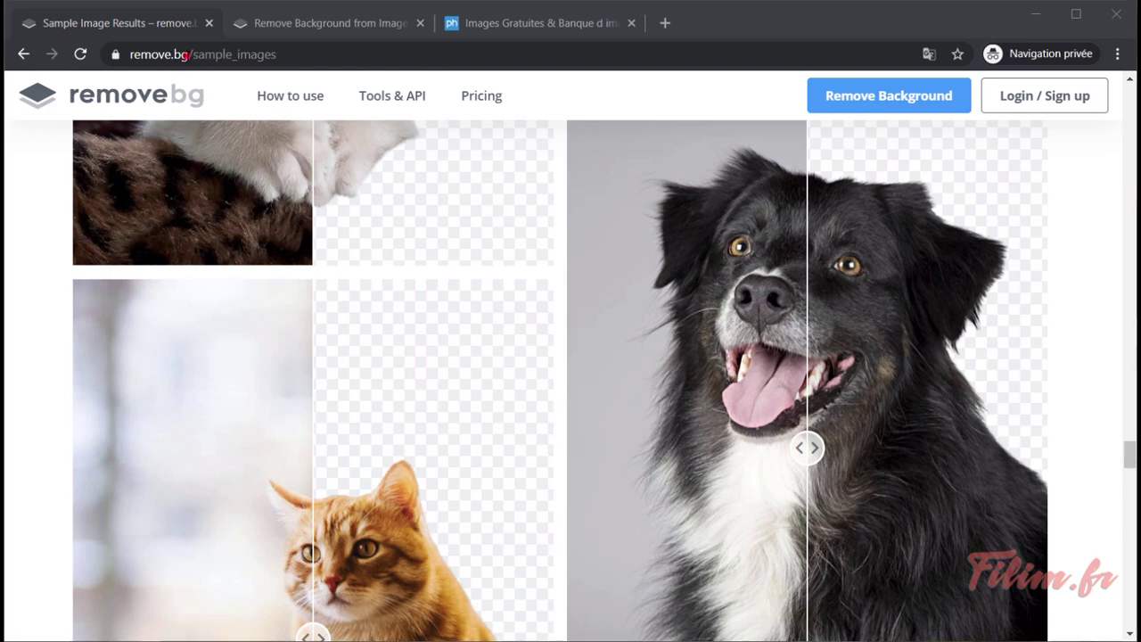
- Examine the remove.bg address and home page, and the pxhere.com free image site
left_click(183, 55)
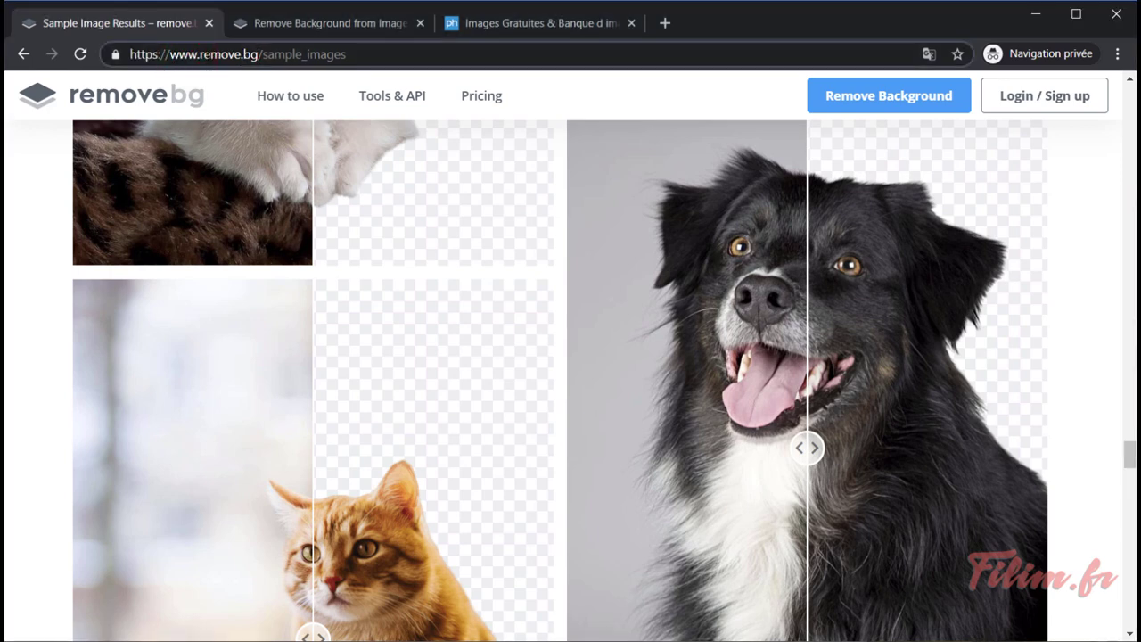
left_click_drag(198, 55, 257, 54)
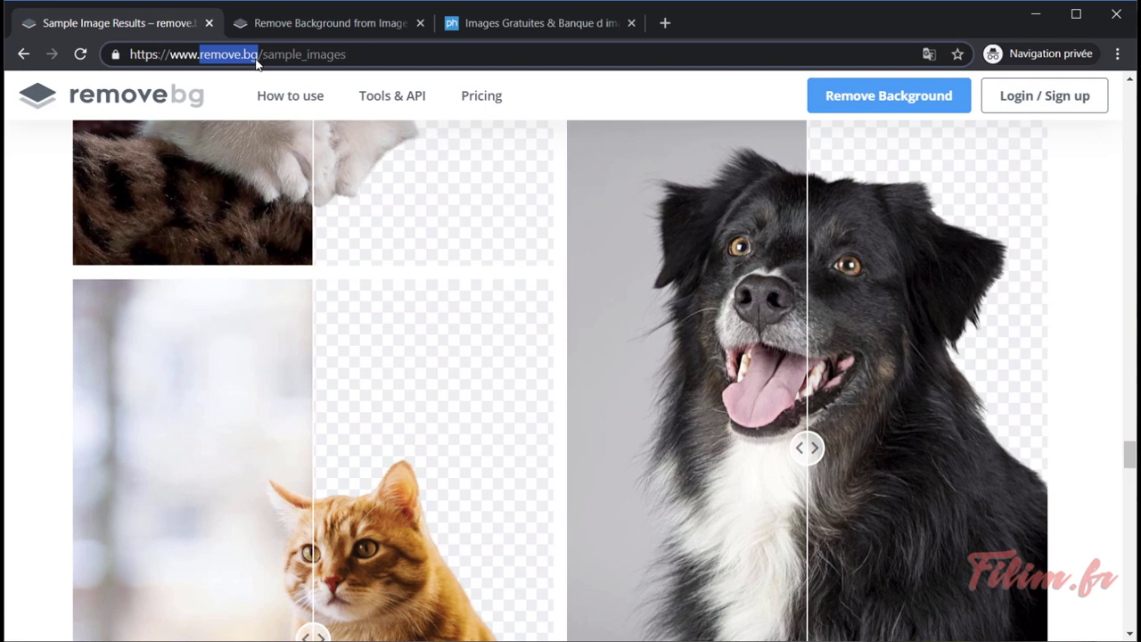
left_click(316, 24)
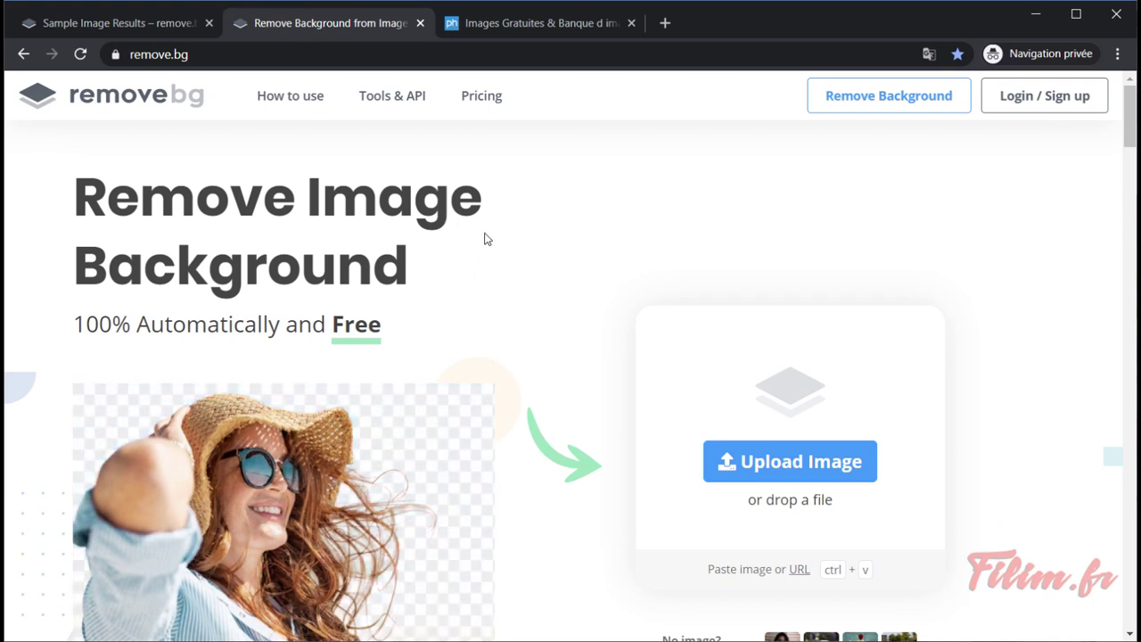
left_click(542, 25)
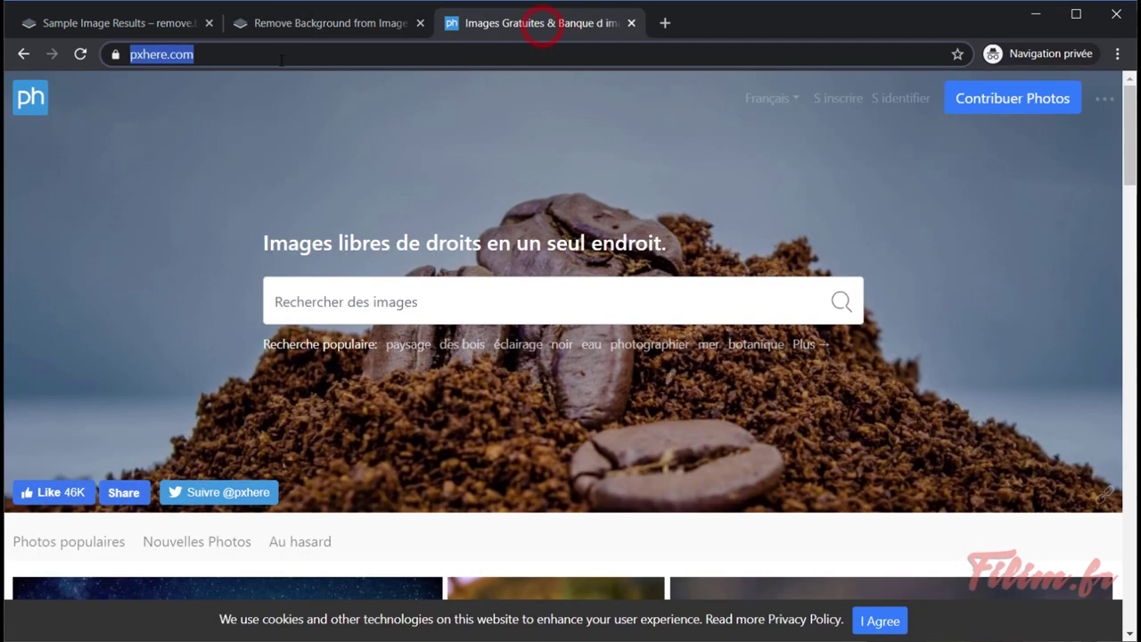
left_click(241, 56)
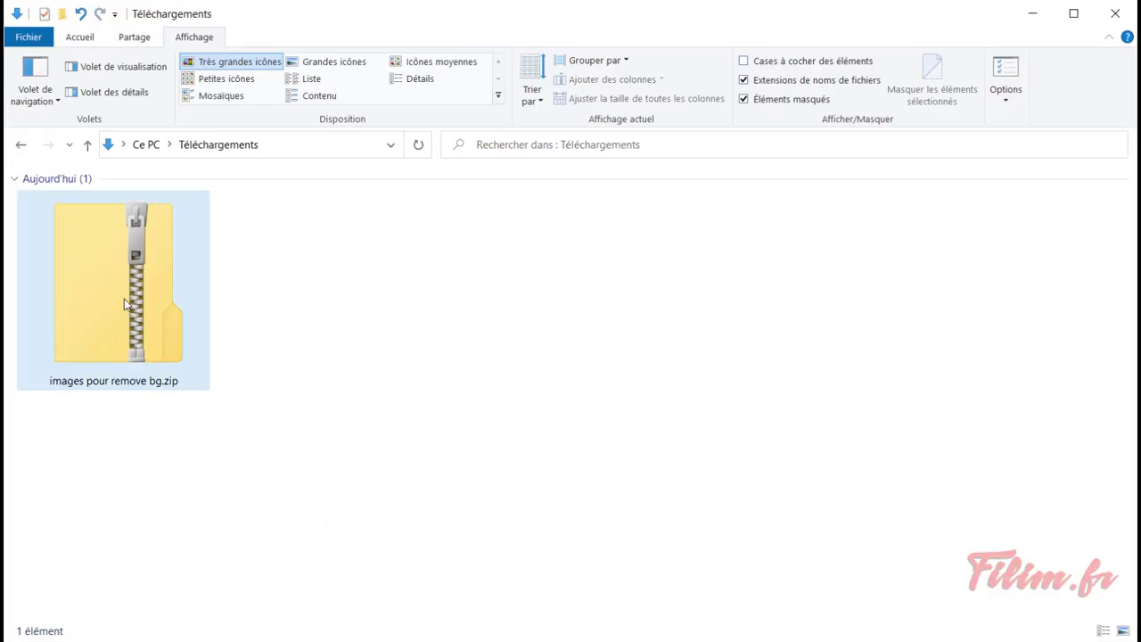
- In File Explorer, extract images pour remove bg.zip into the Downloads folder and look through the extracted images
right_click(123, 298)
left_click(170, 349)
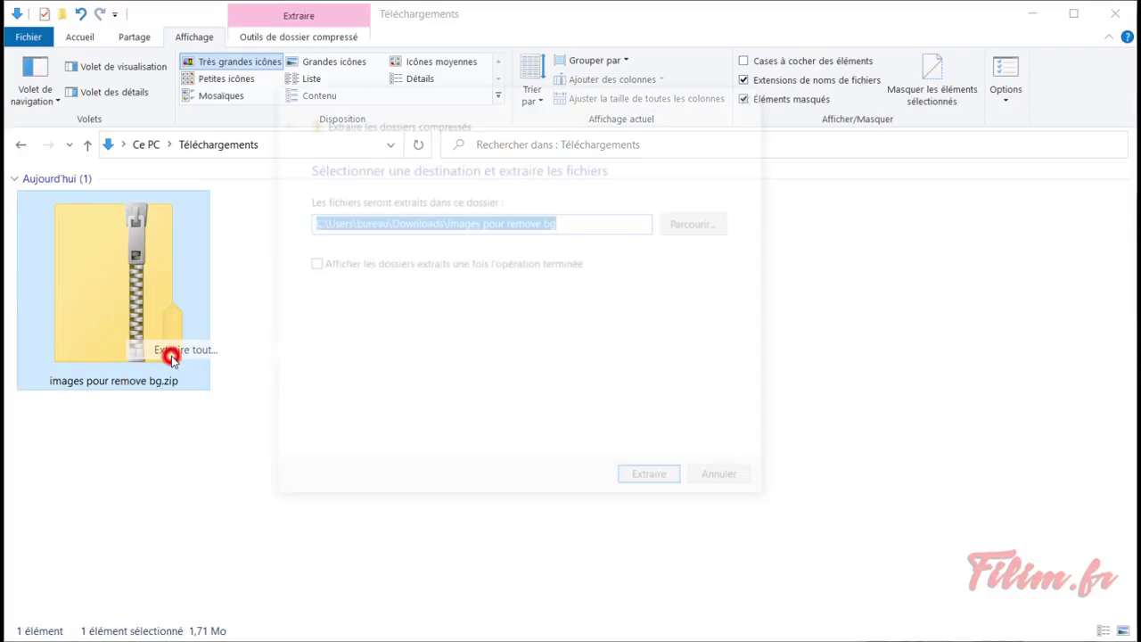
left_click(635, 481)
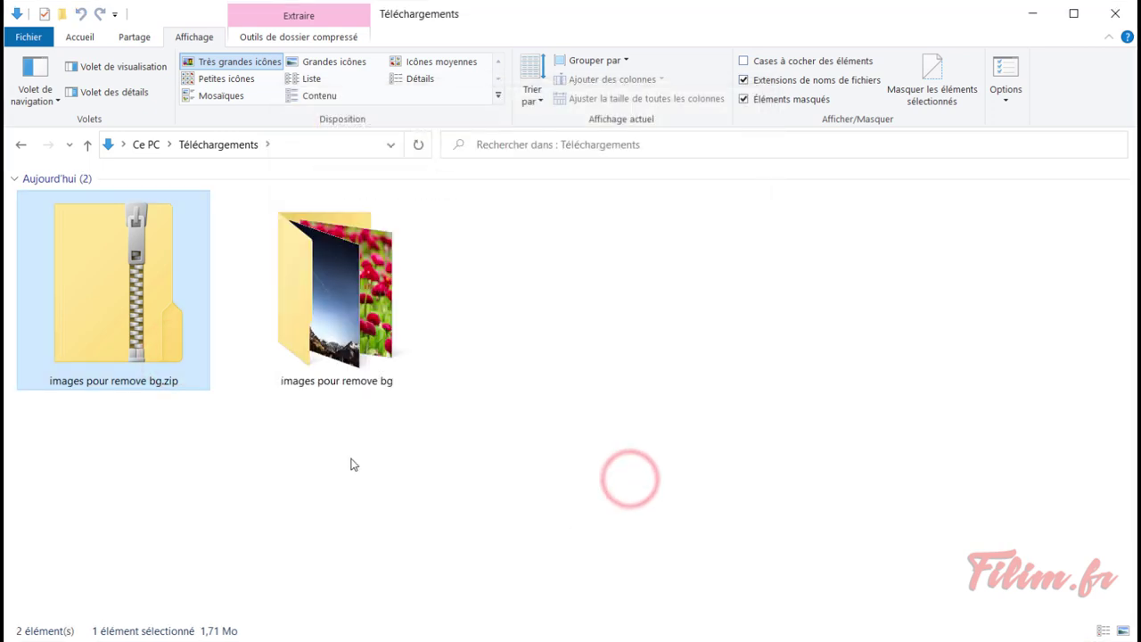
double_click(330, 313)
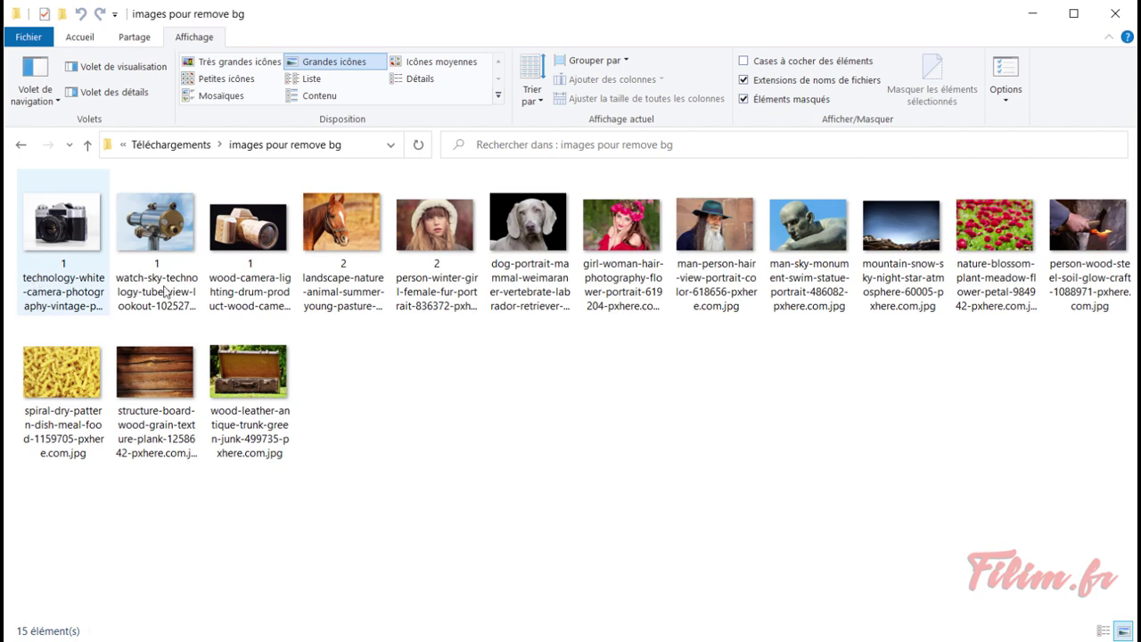
left_click(1031, 14)
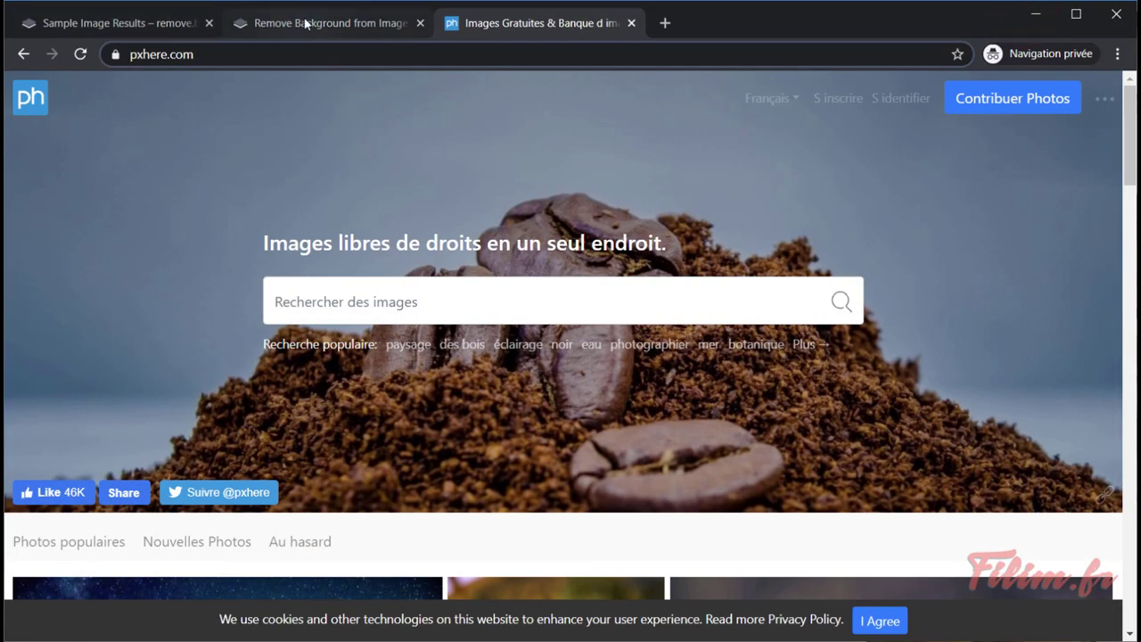
- Return to the remove.bg home page and upload the technology-white-camera photo from the images pour remove bg folder in Downloads
left_click(305, 24)
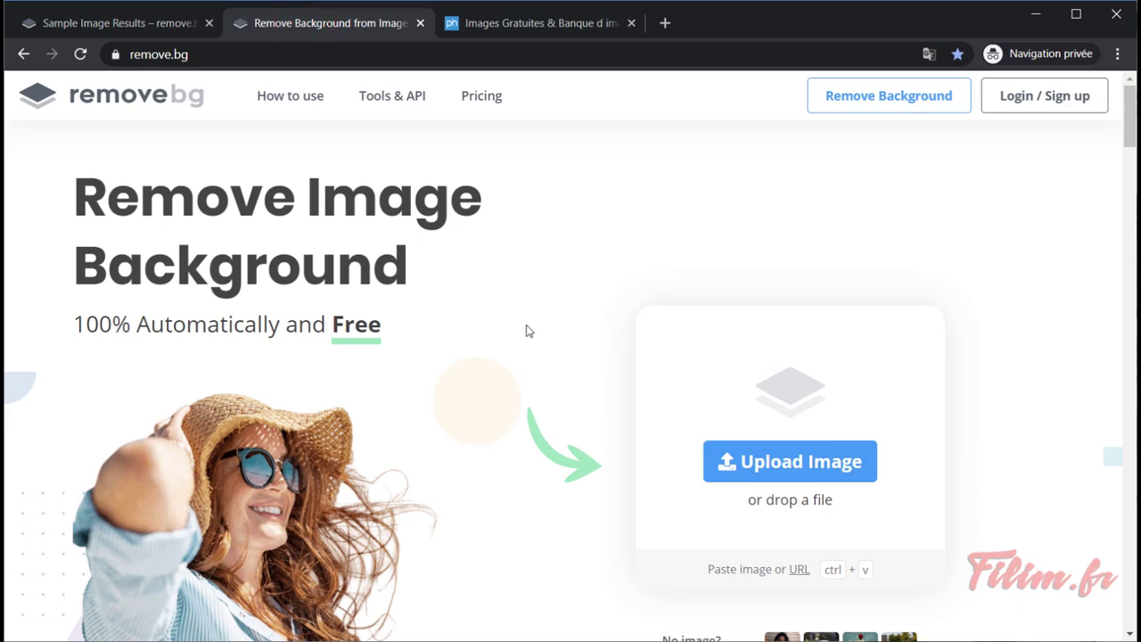
left_click(778, 467)
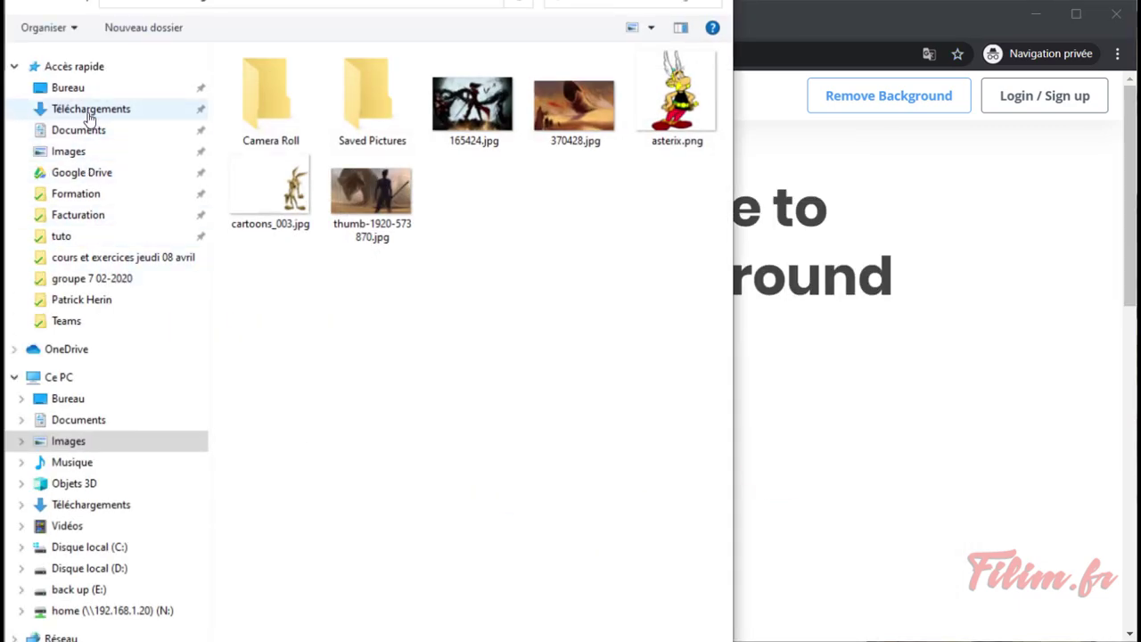
left_click(91, 110)
double_click(311, 109)
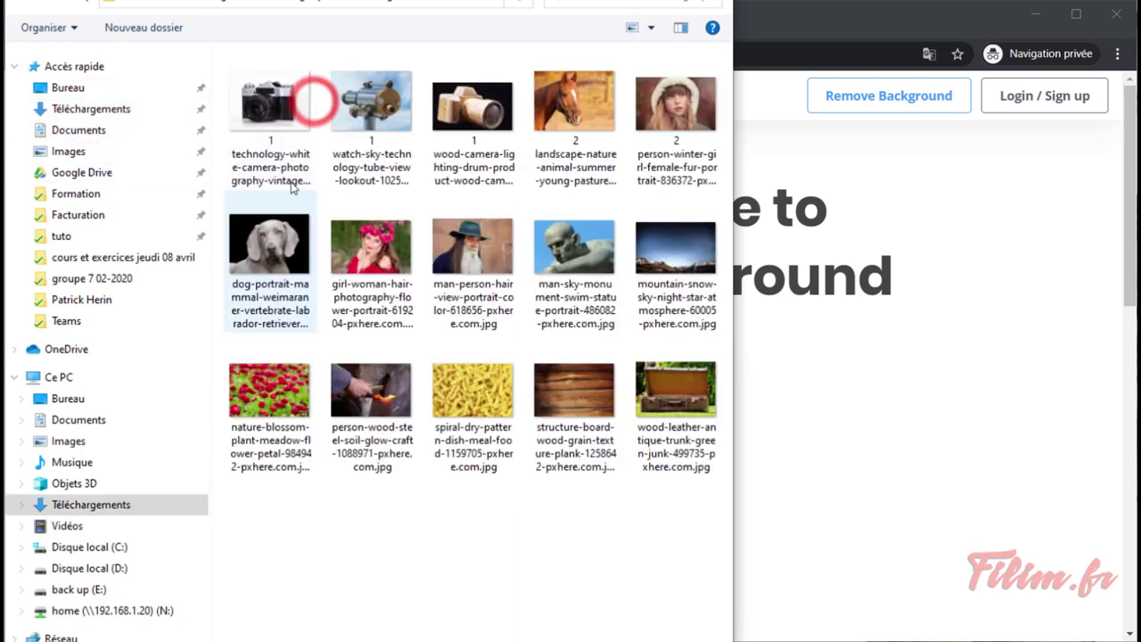
left_click(271, 104)
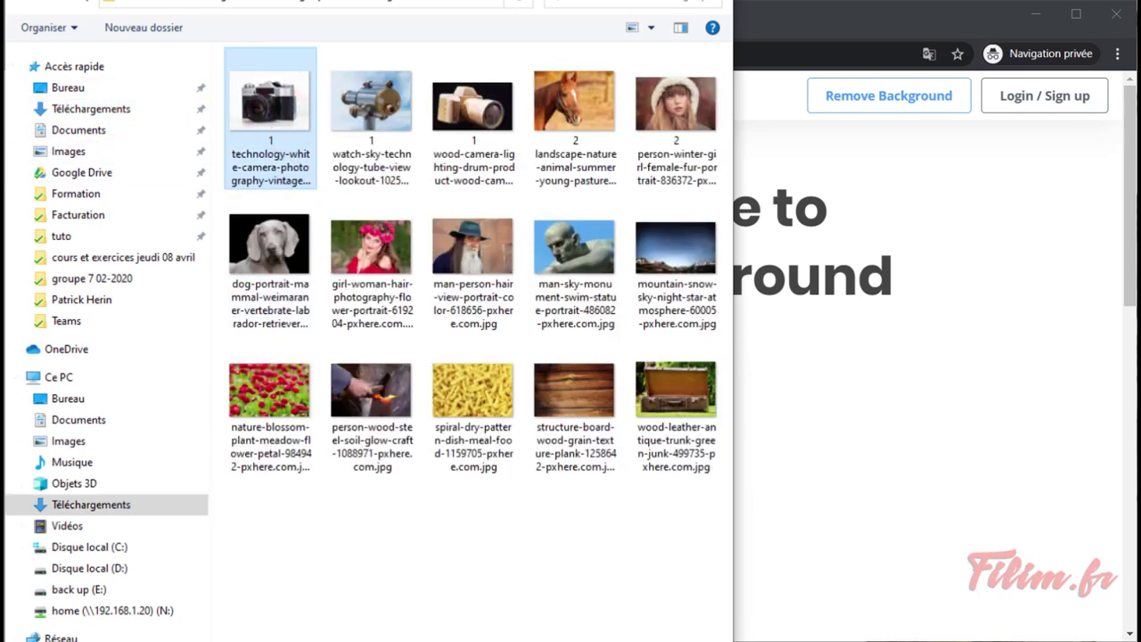
key("Return")
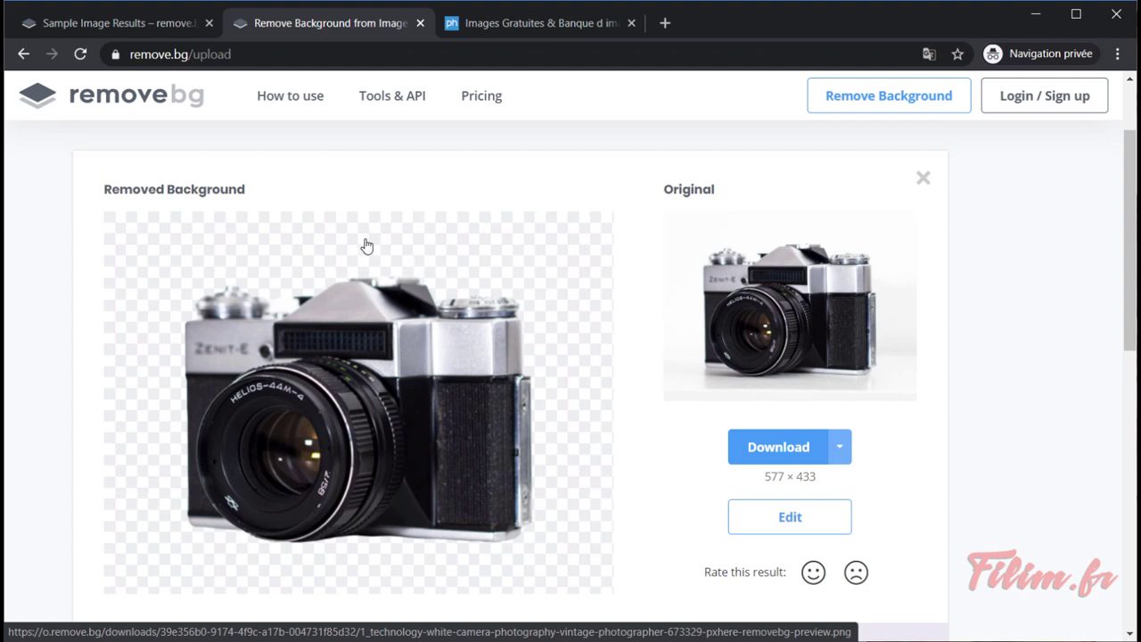
- Check the output size and download the camera image without its background as the 577 × 433 preview
left_click_drag(763, 477, 817, 489)
left_click(791, 478)
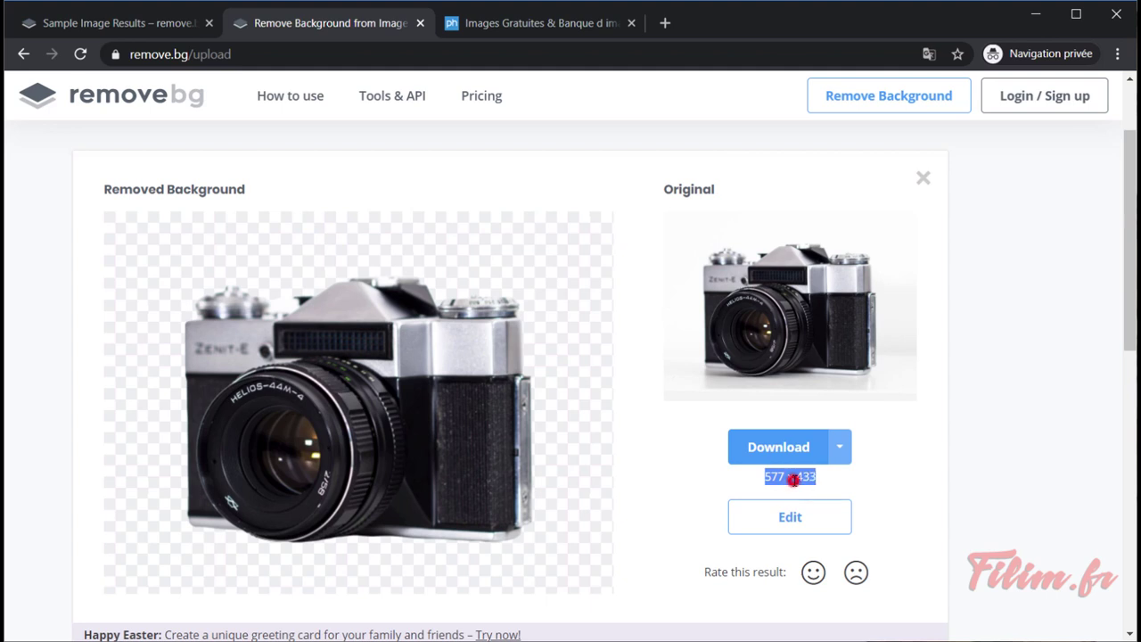
left_click(878, 448)
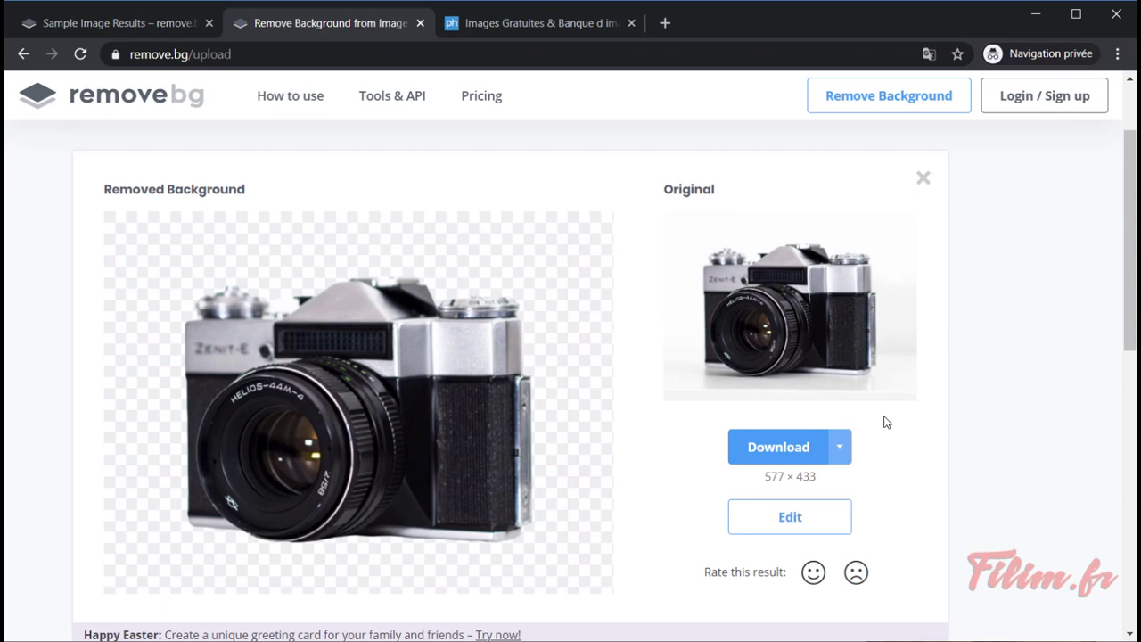
left_click(765, 449)
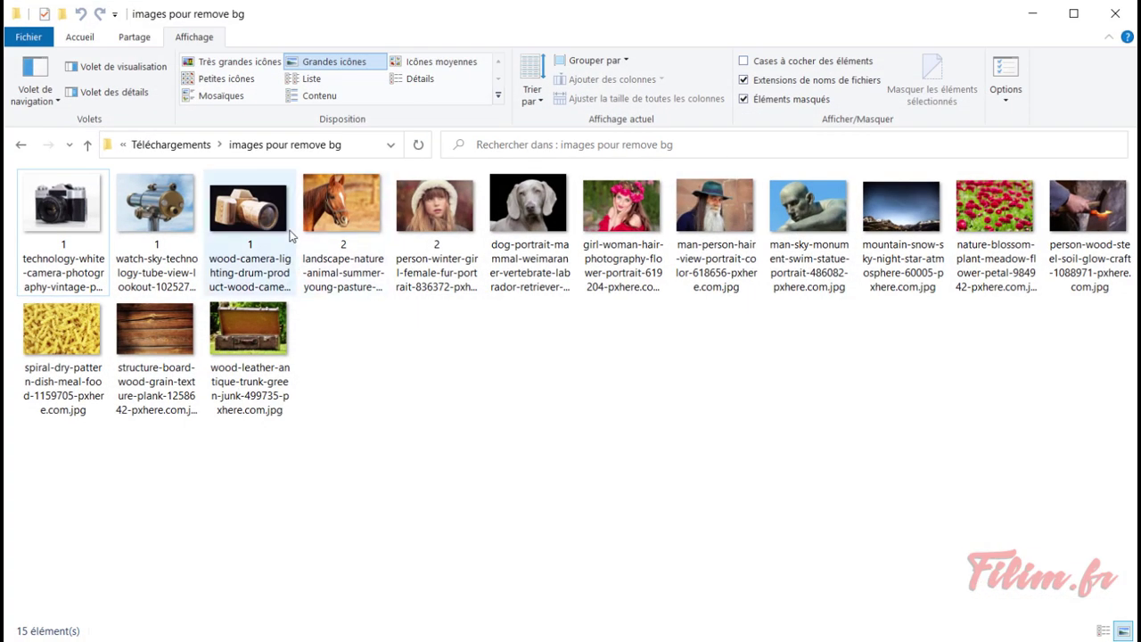
- In File Explorer, examine the downloaded camera image in Downloads, including its removebg-preview name and .png extension, and return to the browser
left_click(176, 147)
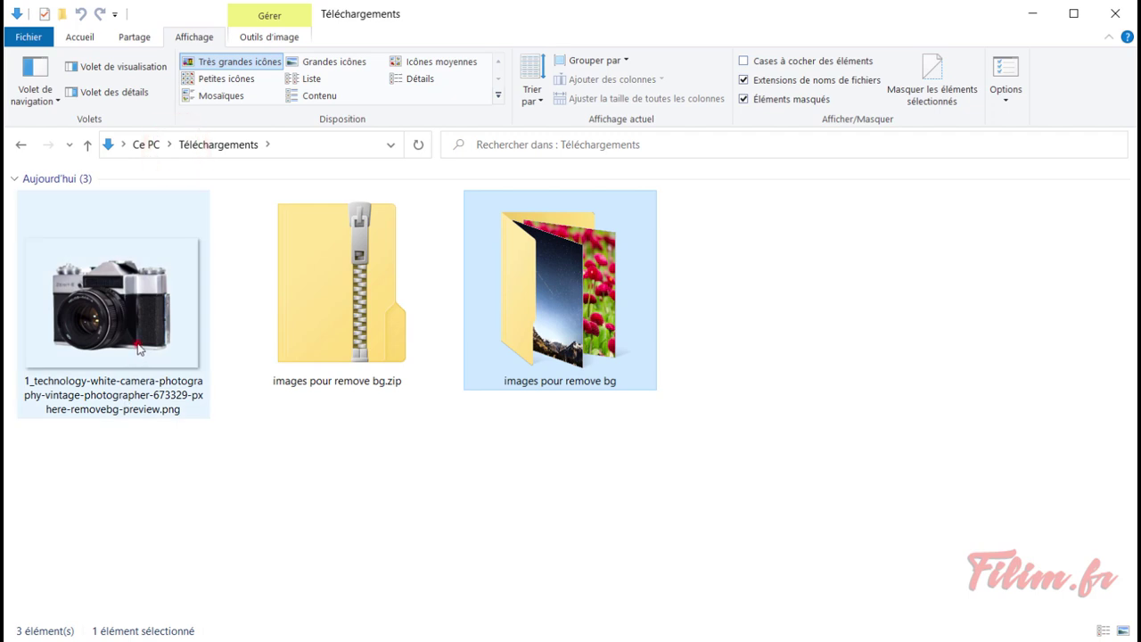
left_click(139, 345)
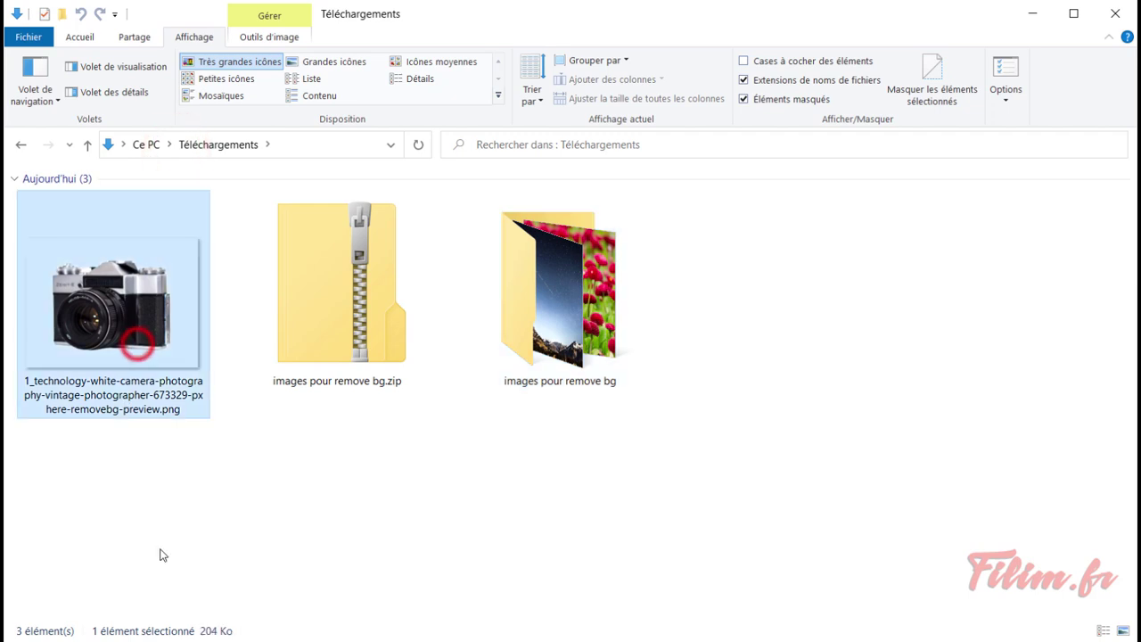
left_click(112, 415)
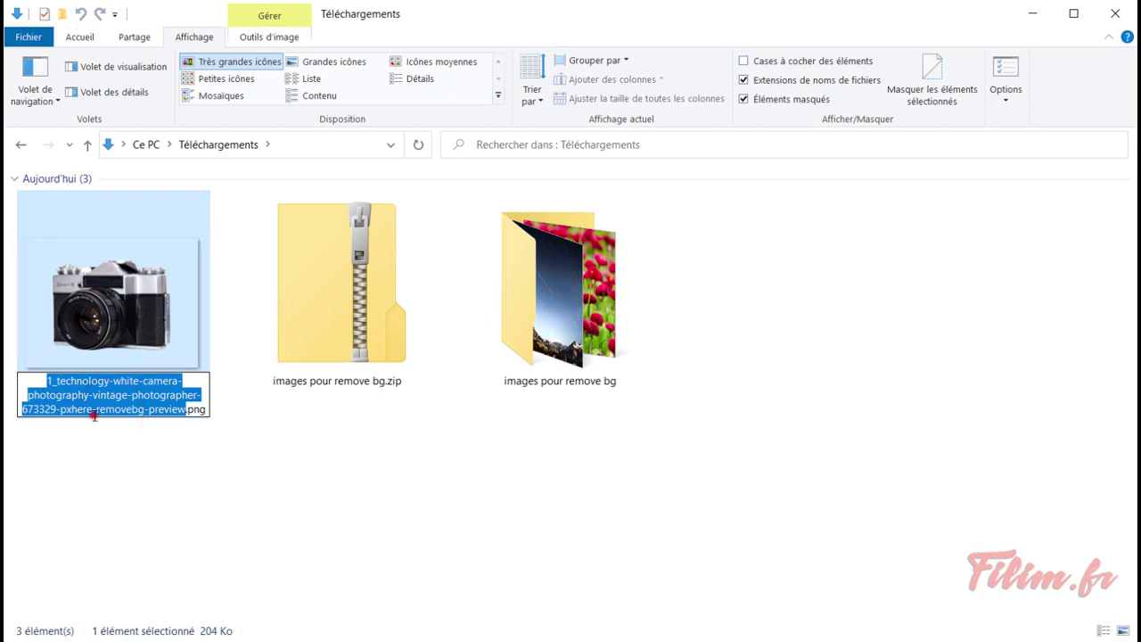
left_click(92, 410)
left_click_drag(61, 410, 105, 415)
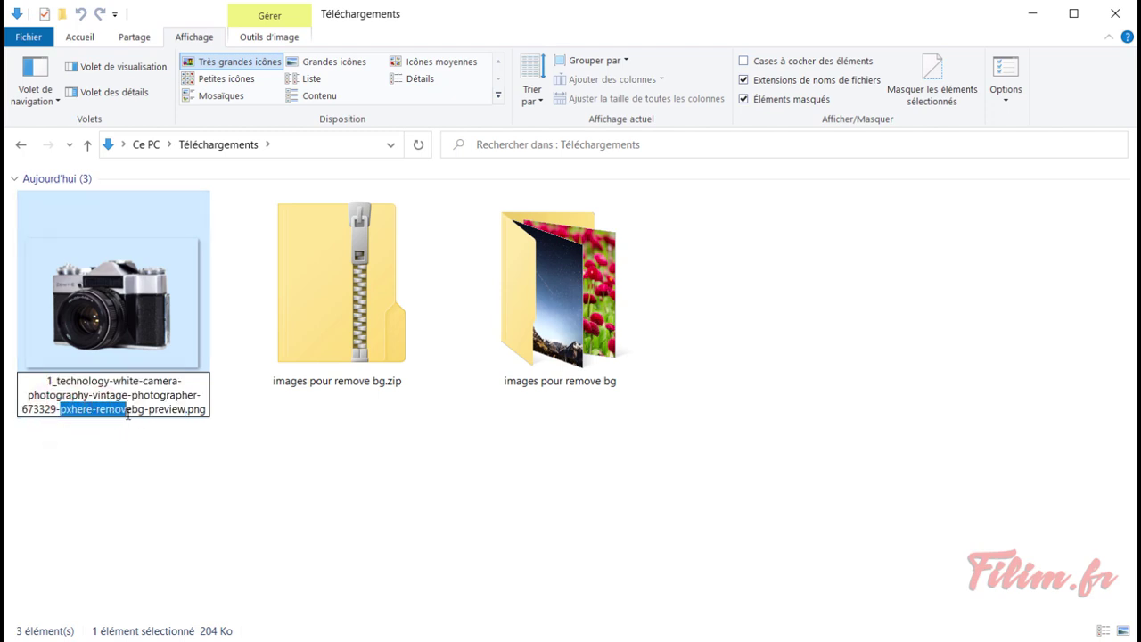
left_click(96, 410)
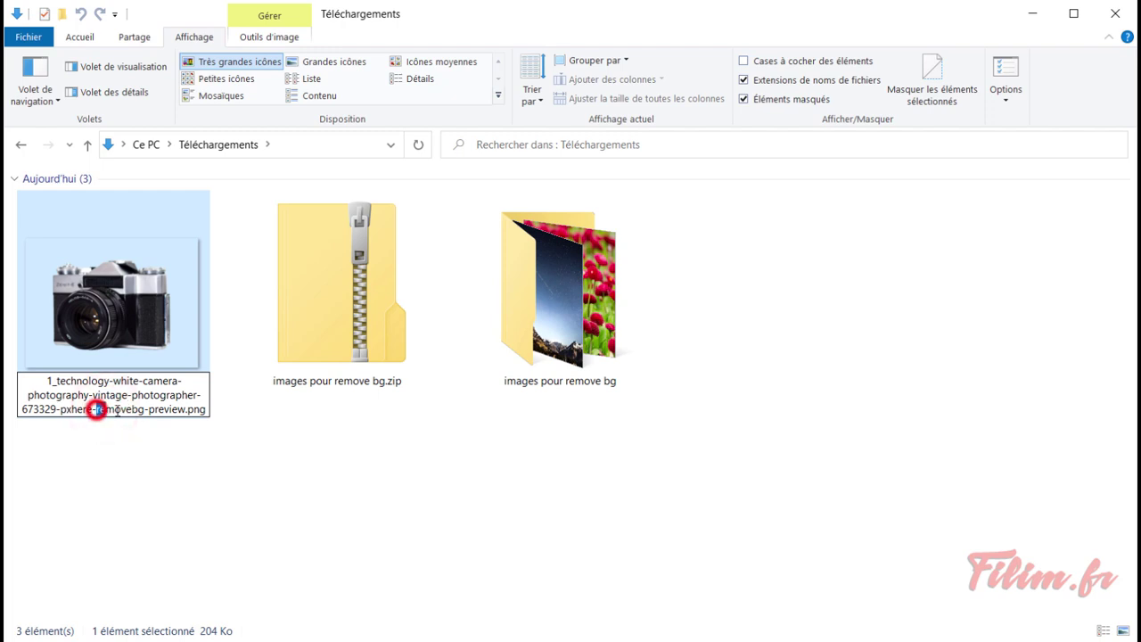
left_click_drag(97, 410, 210, 410)
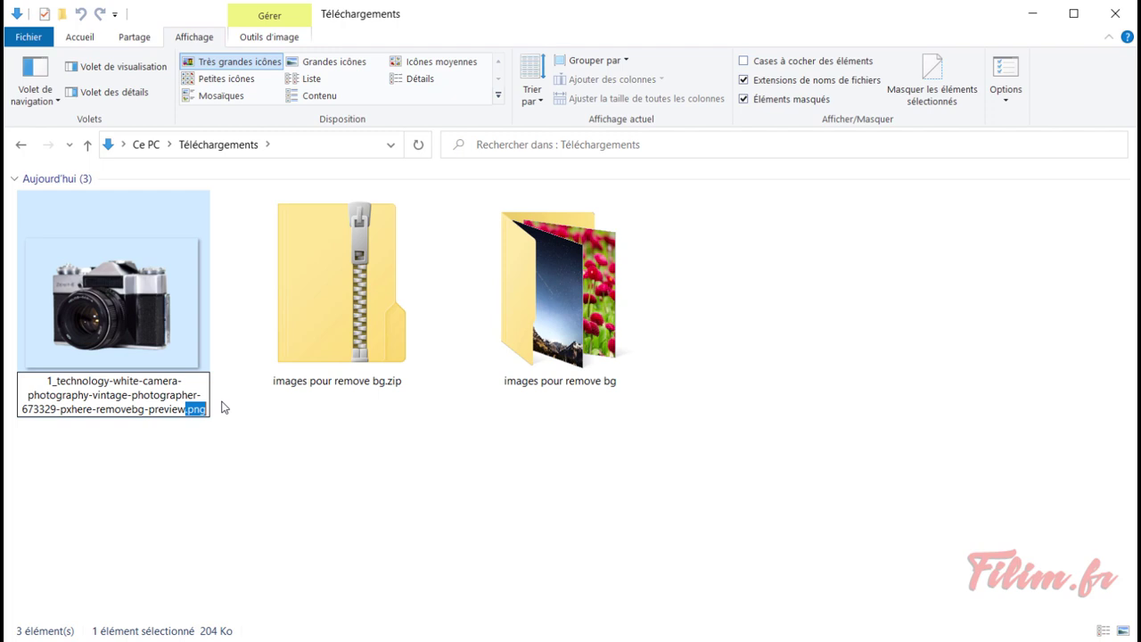
left_click(287, 435)
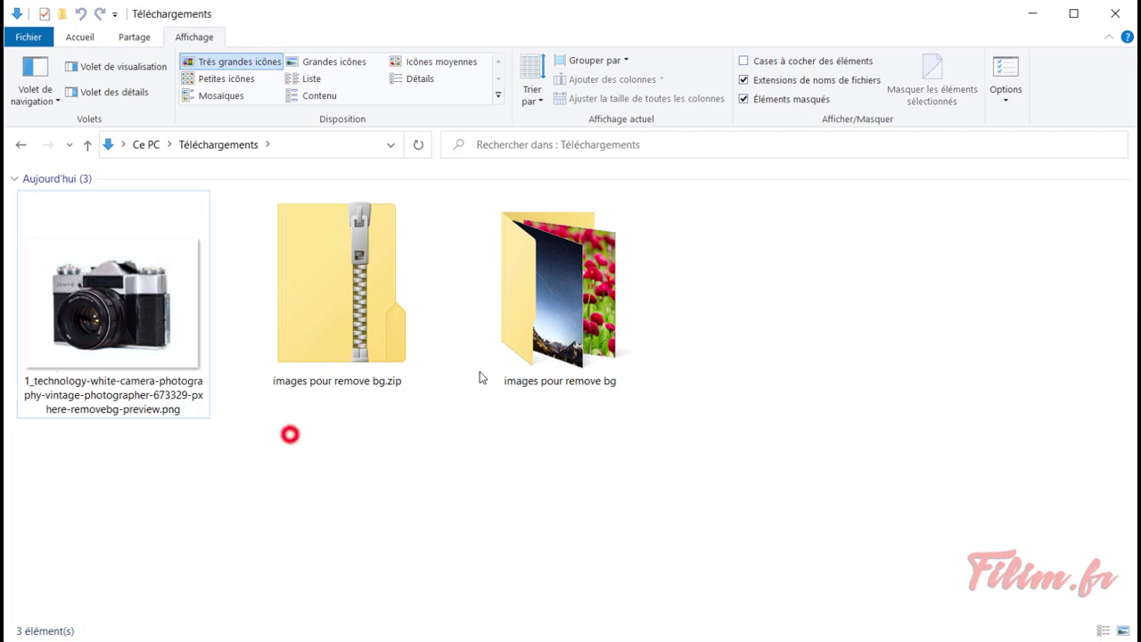
left_click(1034, 13)
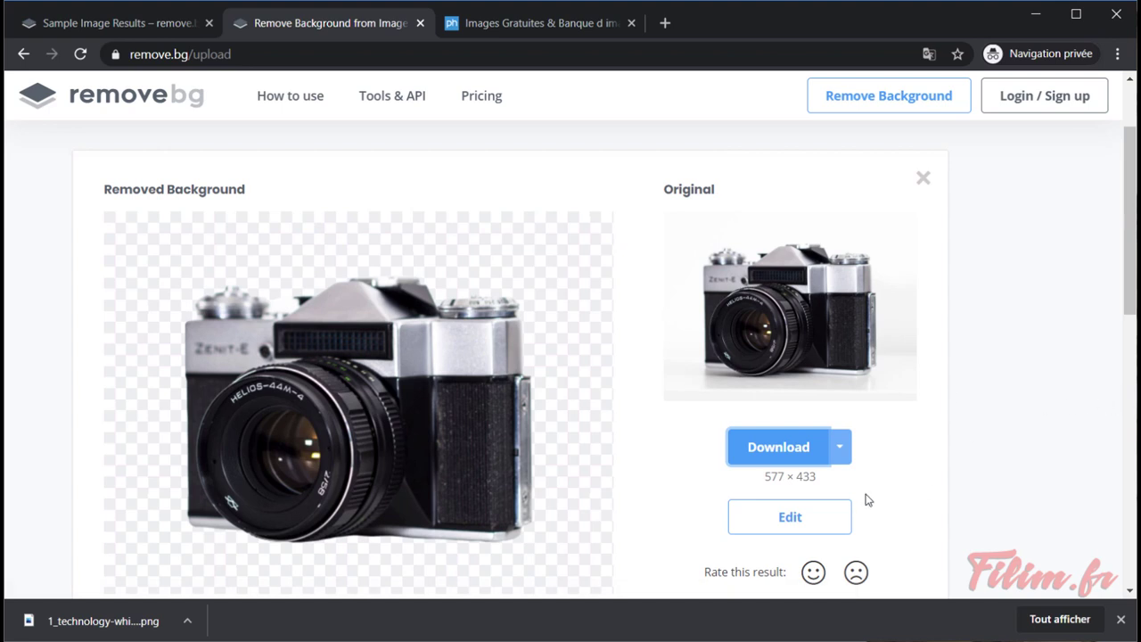
- Examine the conditions for downloading the camera as the Full Image (800 × 600) and close the offer
left_click(845, 448)
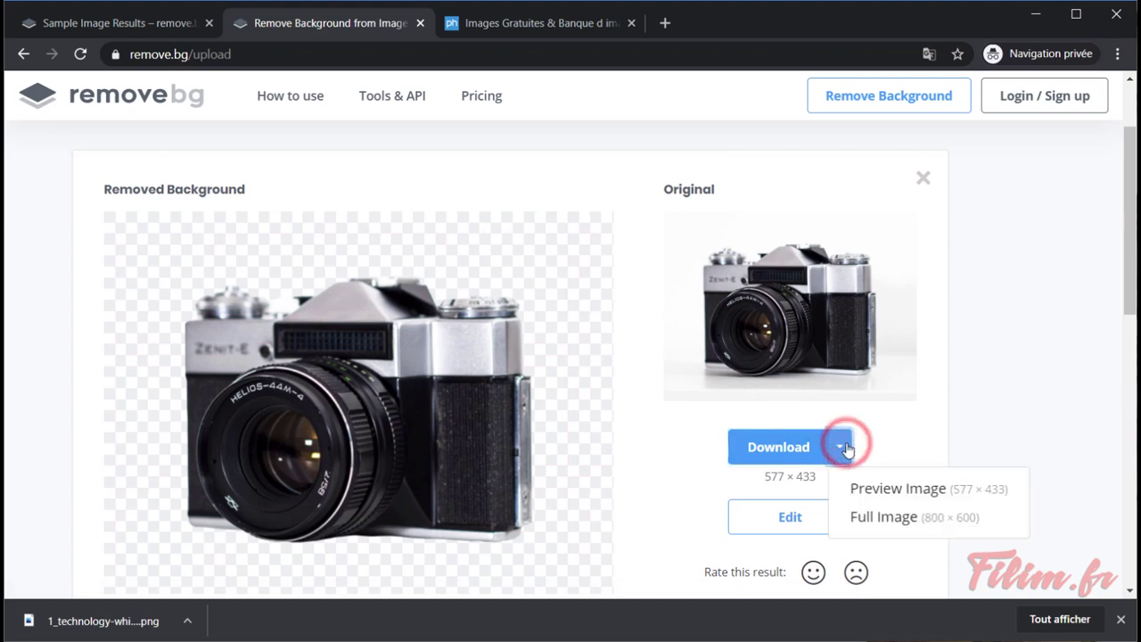
left_click(889, 520)
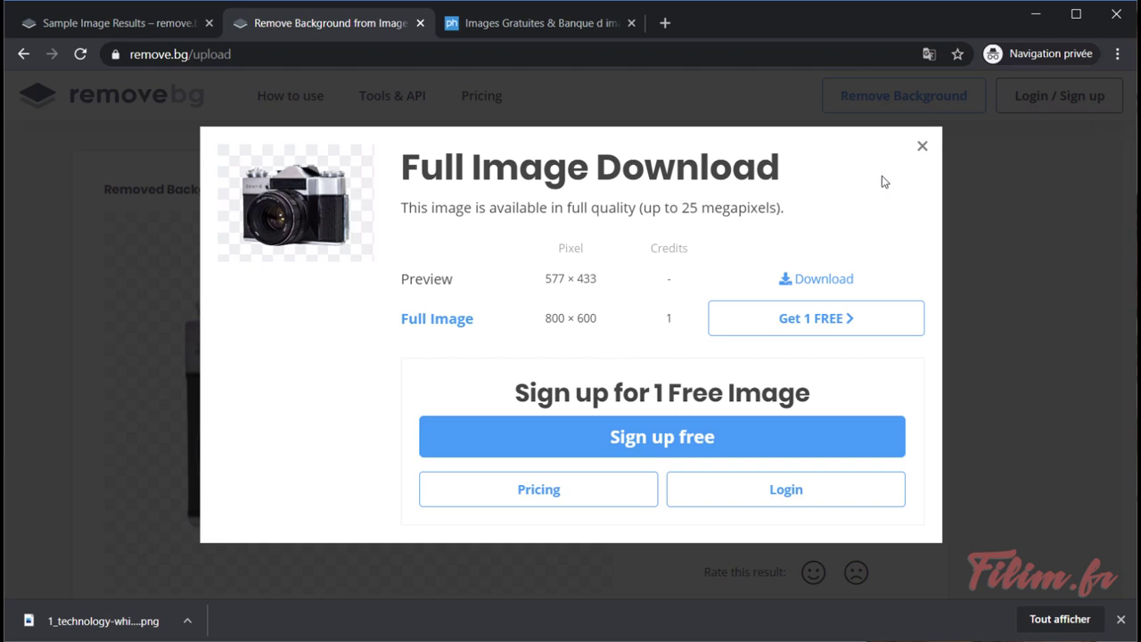
left_click(922, 147)
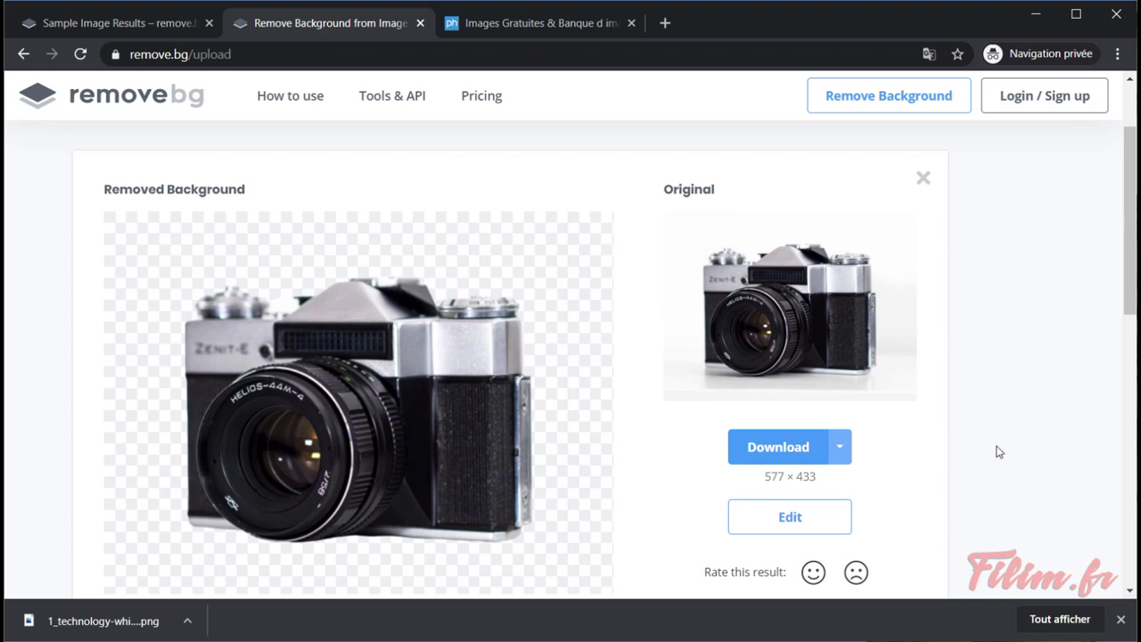
- Discard the camera result and upload the watch-sky-technology-tube-view-lookout photo for background removal
left_click(922, 181)
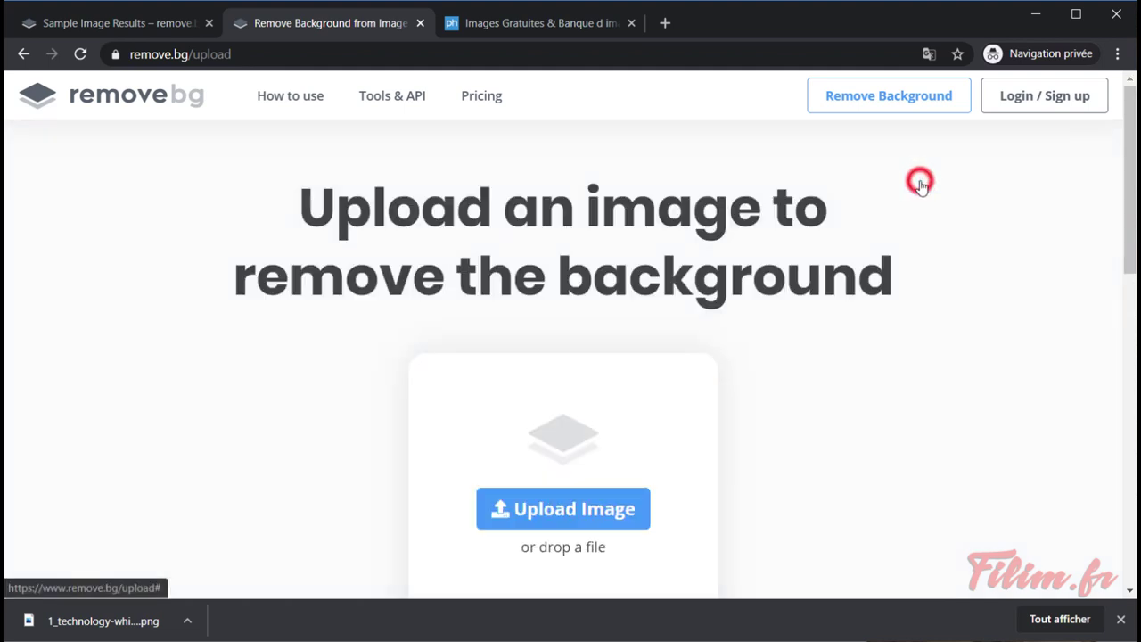
left_click(562, 503)
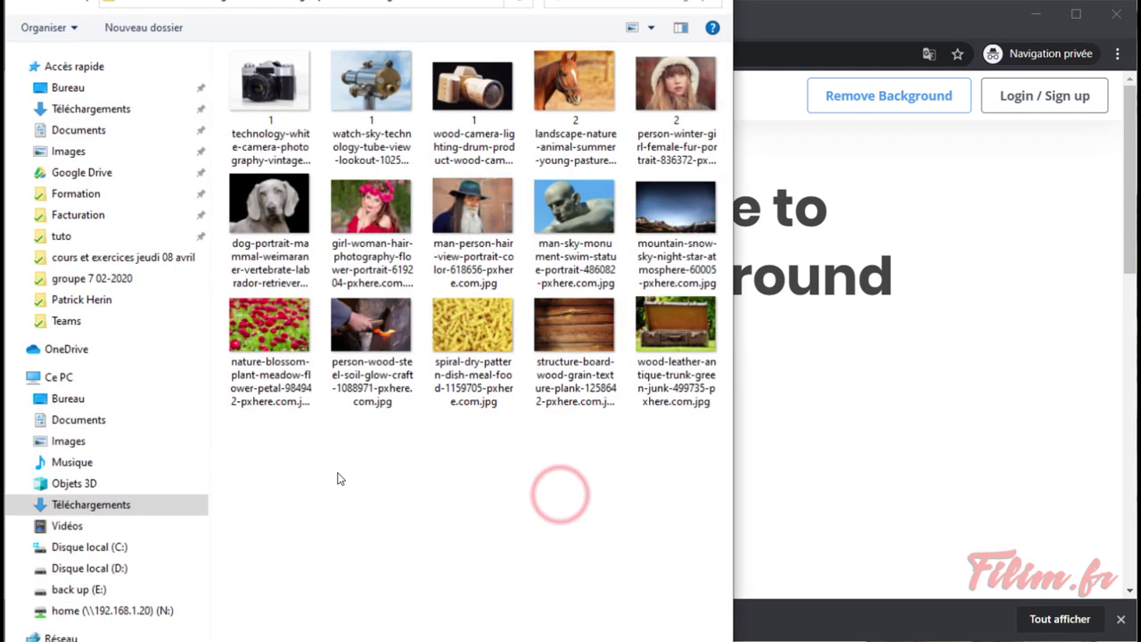
left_click(387, 86)
double_click(388, 87)
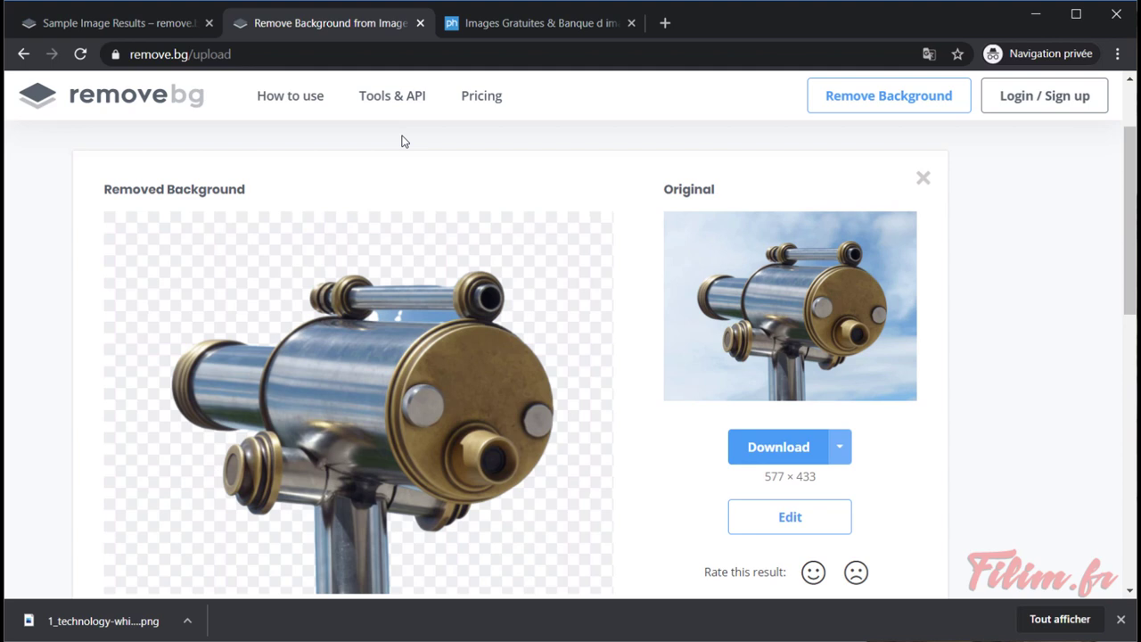
- Open the telescope cutout in the editor with its Erase / Restore tools
scroll(661, 351, "down", 1)
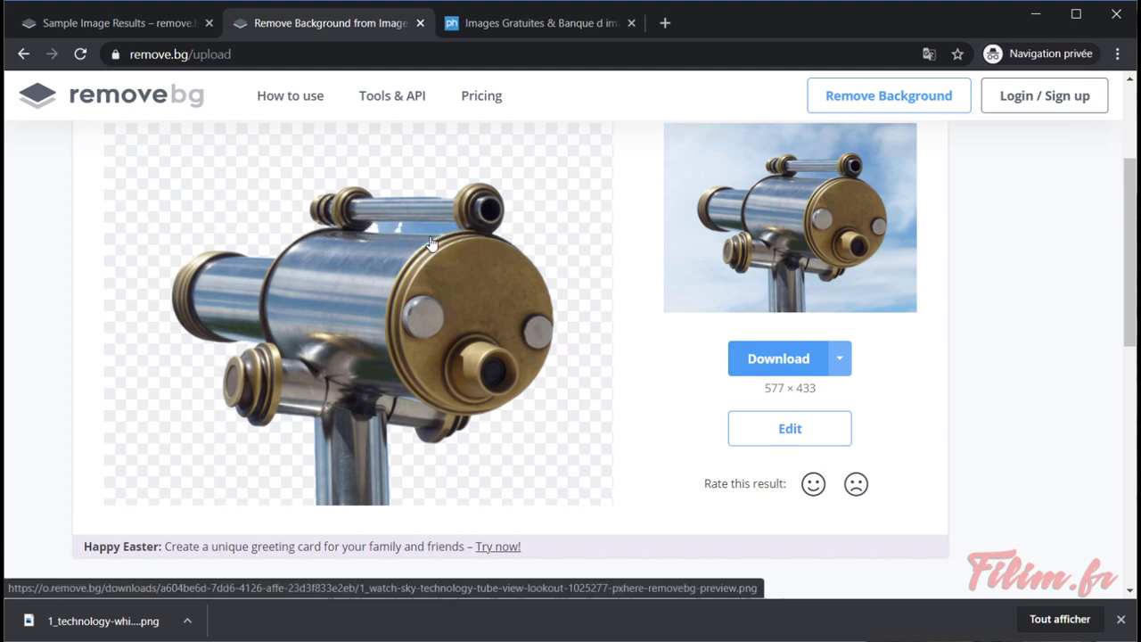
left_click(777, 428)
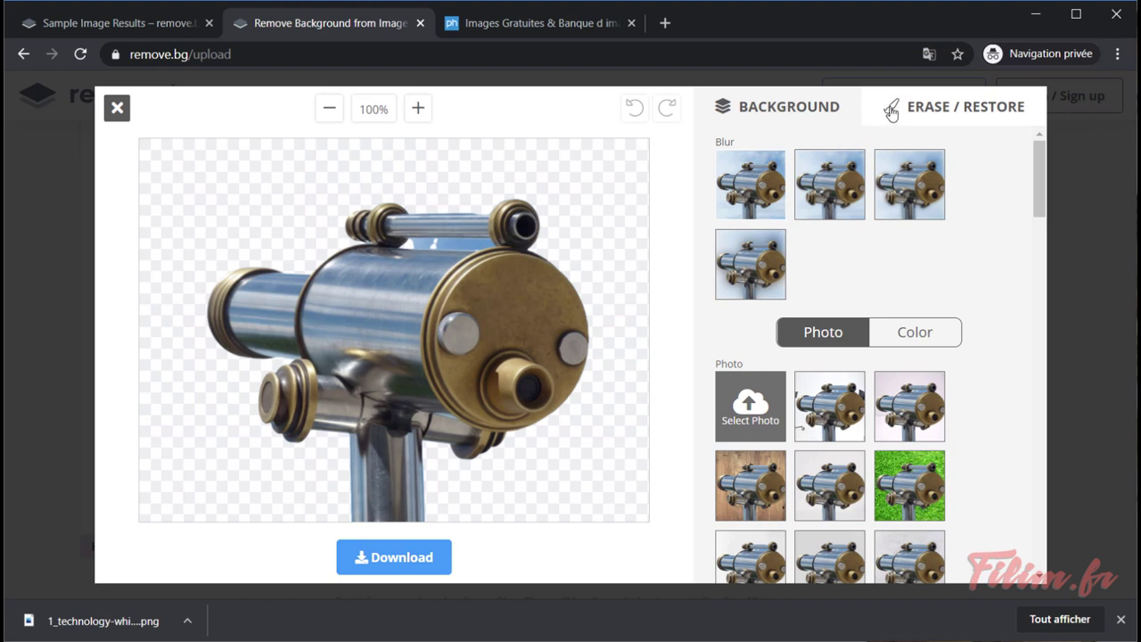
left_click(963, 114)
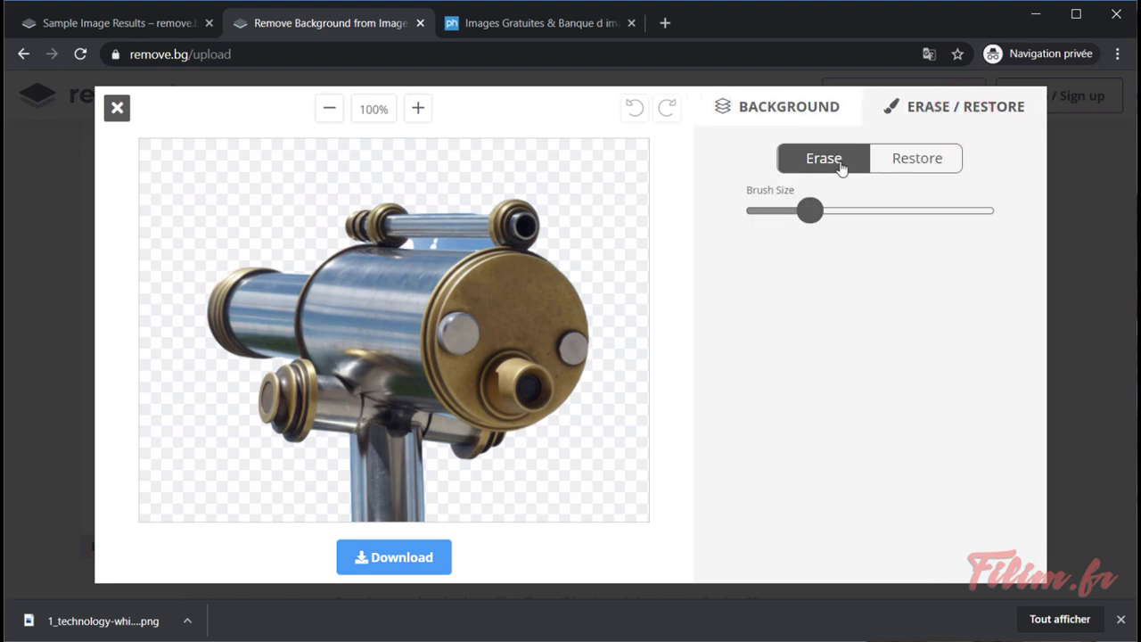
- Set up a much smaller Erase brush that fits the narrow gap between the telescope's upper tube and its barrel
left_click(419, 109)
left_click(420, 109)
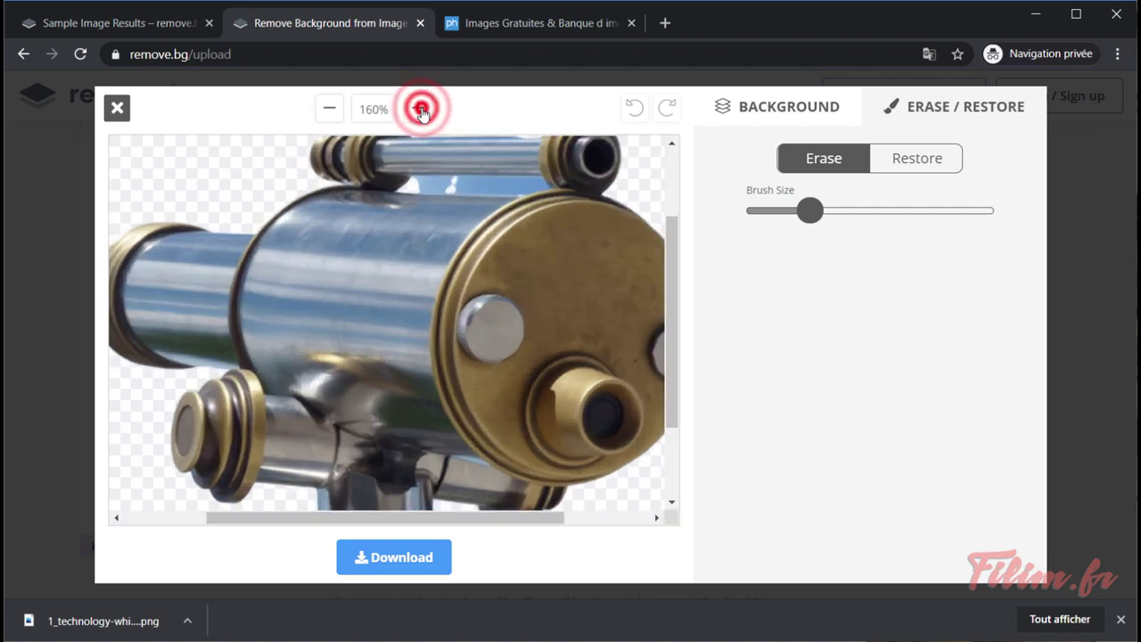
left_click(421, 110)
left_click(422, 110)
left_click(422, 109)
left_click(423, 108)
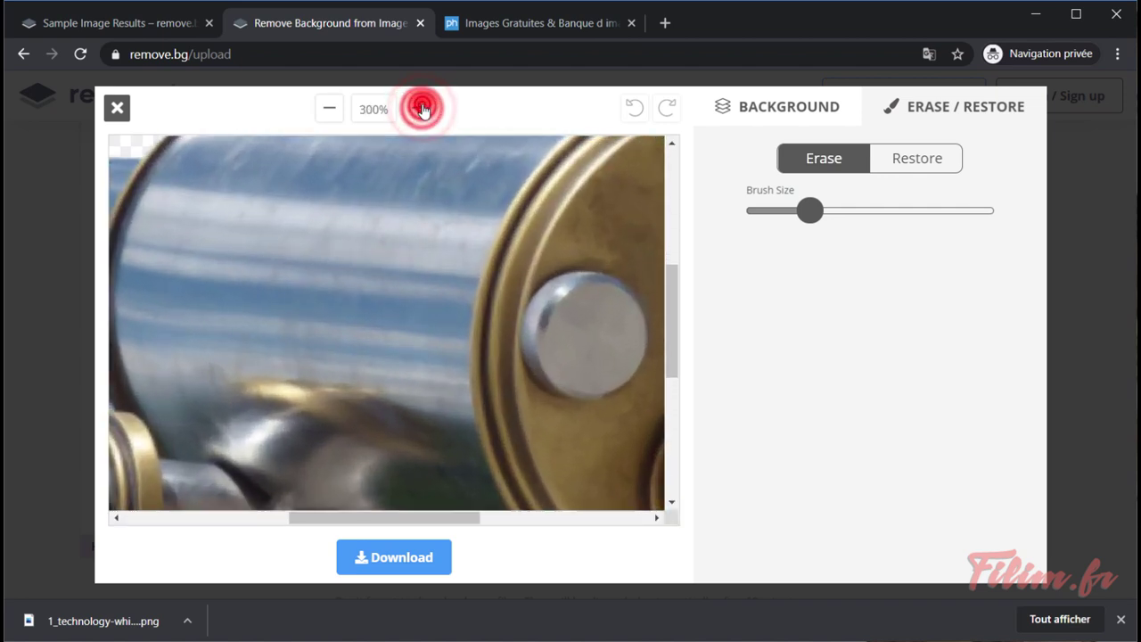
left_click_drag(674, 287, 678, 212)
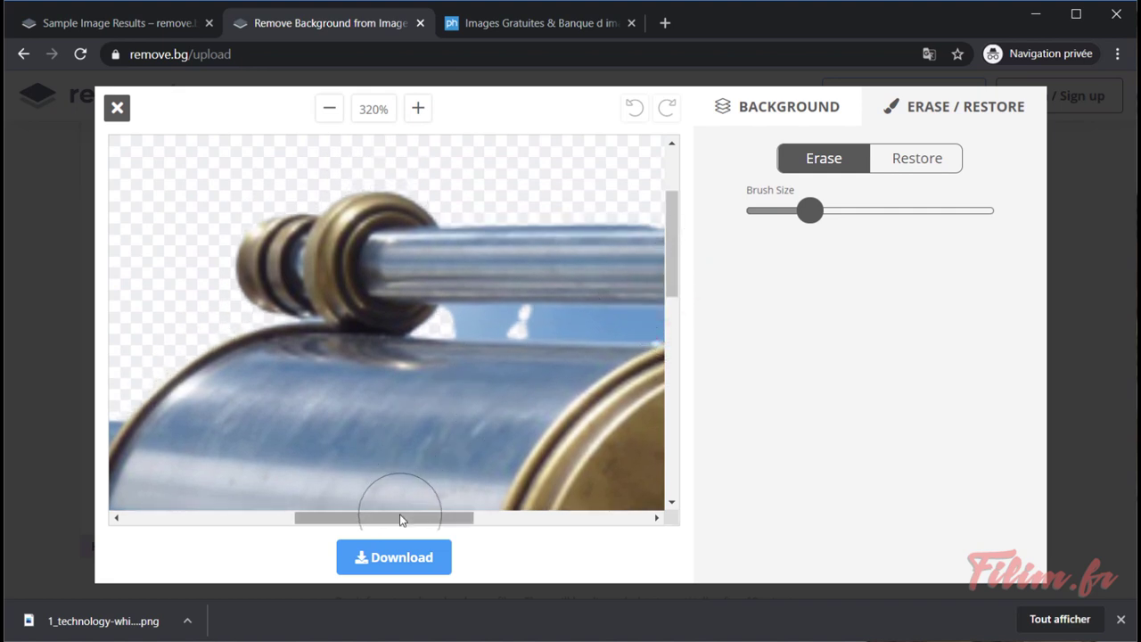
left_click_drag(399, 520, 453, 523)
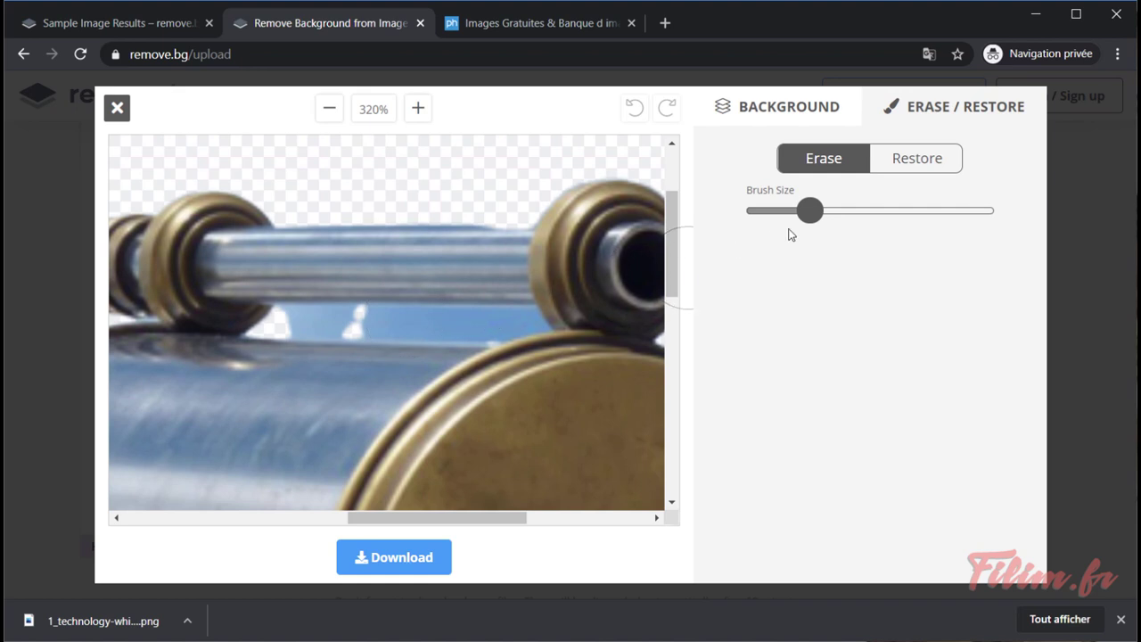
left_click_drag(811, 210, 766, 212)
mouse_move(764, 218)
left_mouse_down()
mouse_move(879, 220)
mouse_move(805, 227)
mouse_move(756, 214)
mouse_move(776, 229)
mouse_move(752, 230)
left_mouse_up()
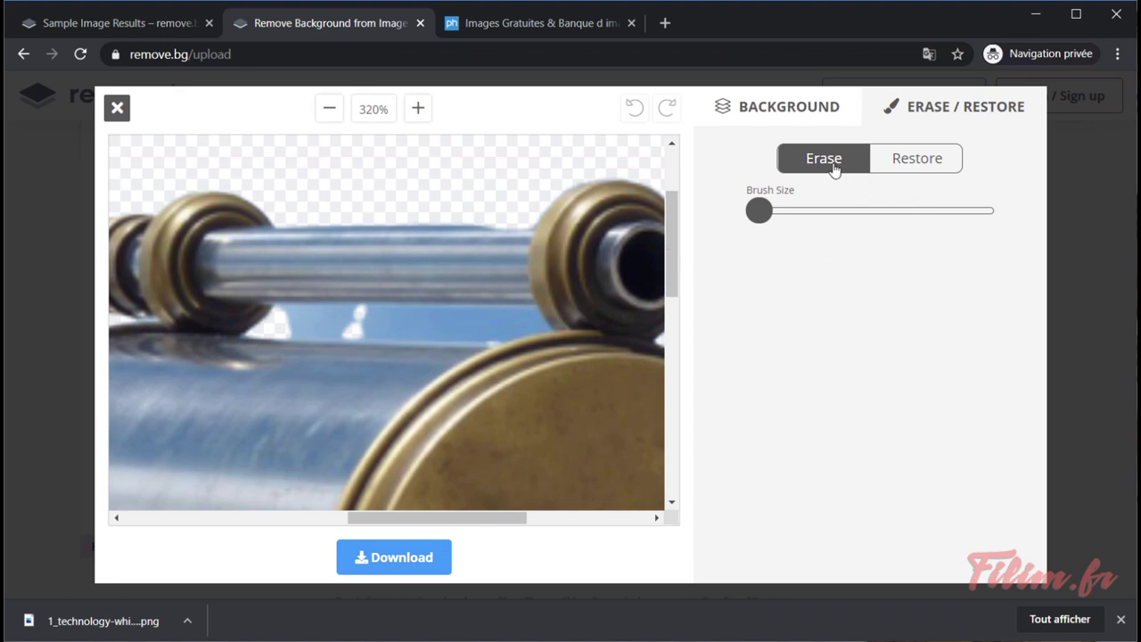
left_click(924, 160)
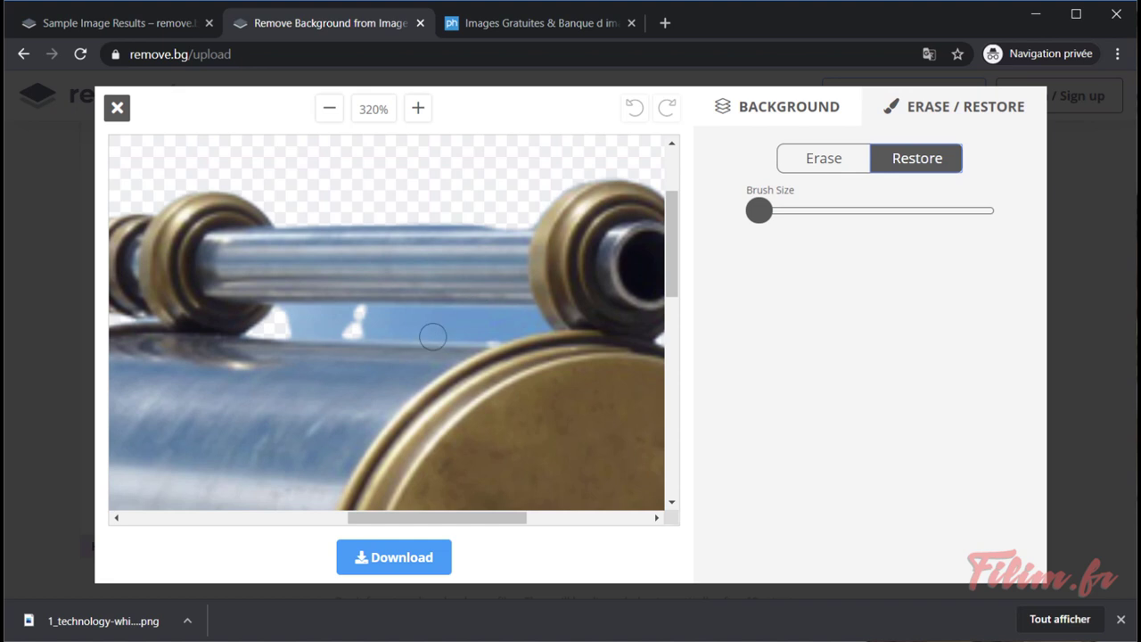
left_click(815, 169)
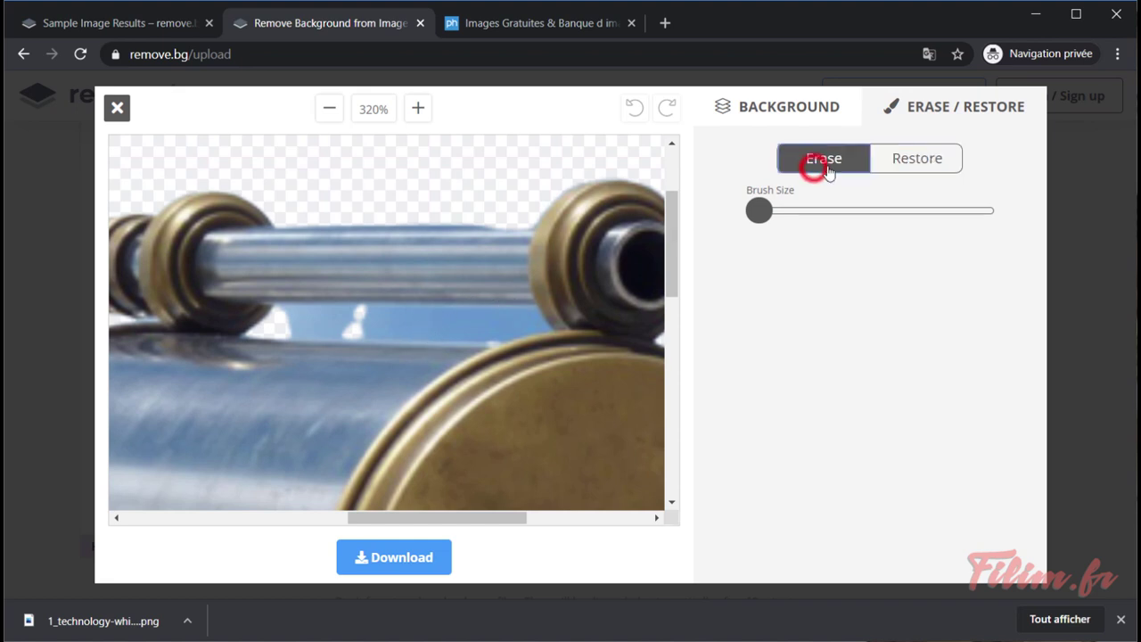
- Erase the leftover sky in the left part of the gap beneath the upper tube, and undo and redo the erasing
left_click(435, 325)
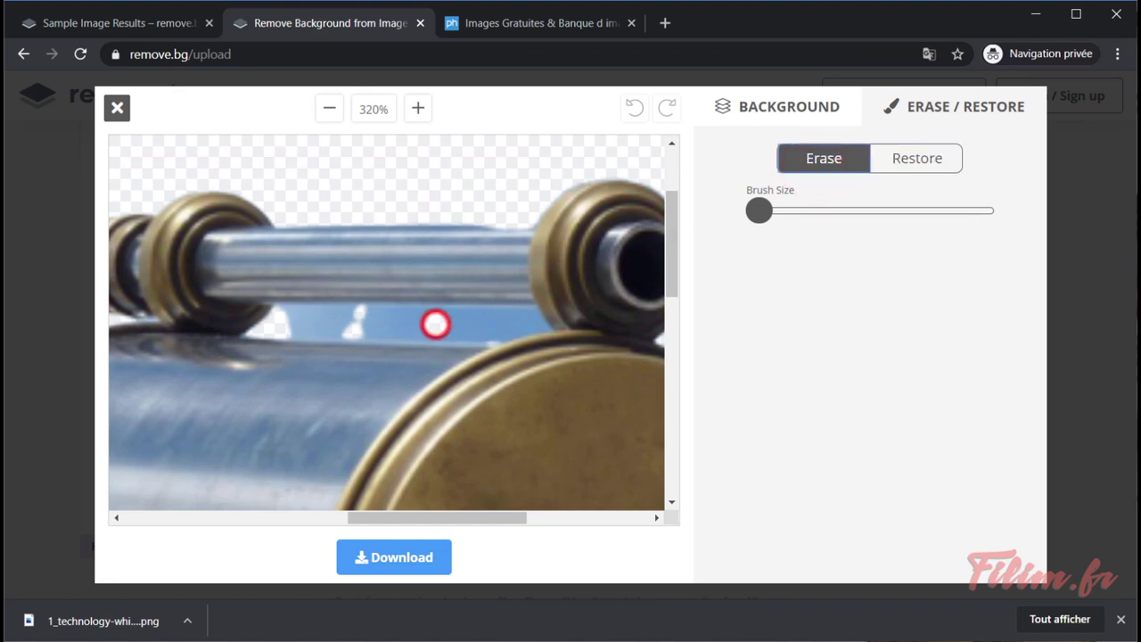
left_click_drag(420, 326, 287, 324)
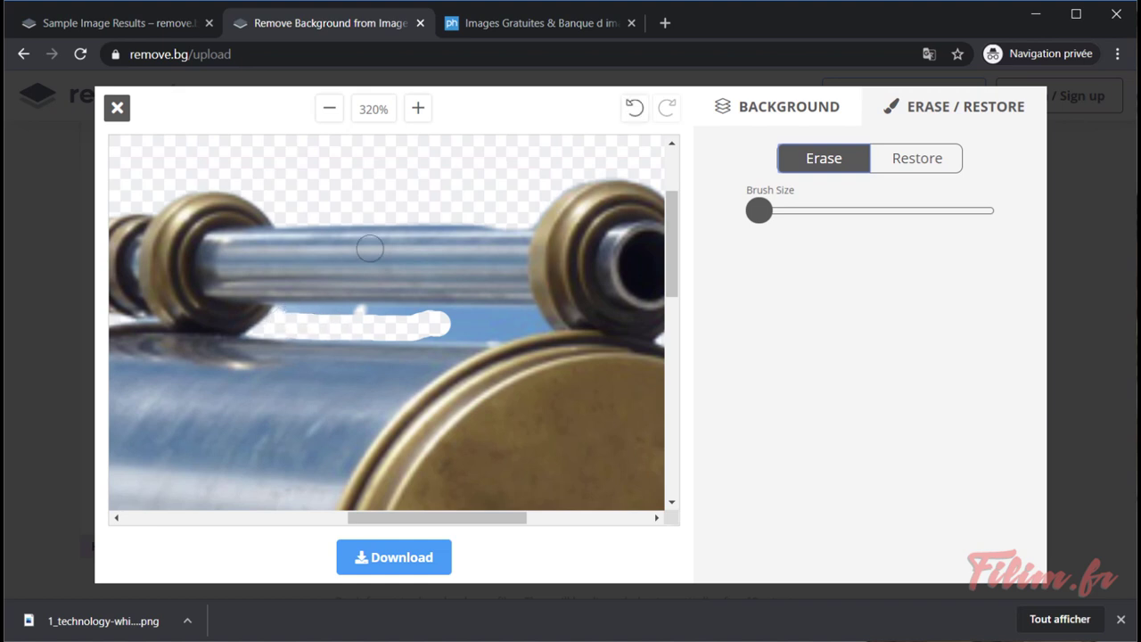
left_click(418, 107)
left_click(419, 110)
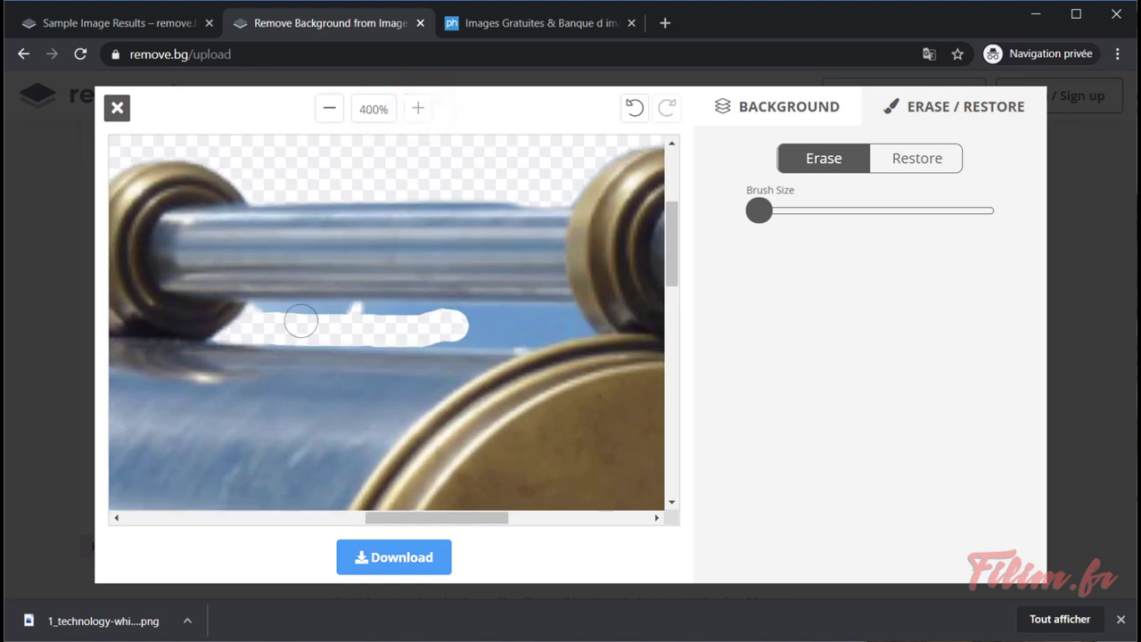
left_click(260, 319)
mouse_move(260, 318)
left_mouse_down()
mouse_move(351, 319)
mouse_move(334, 321)
left_mouse_up()
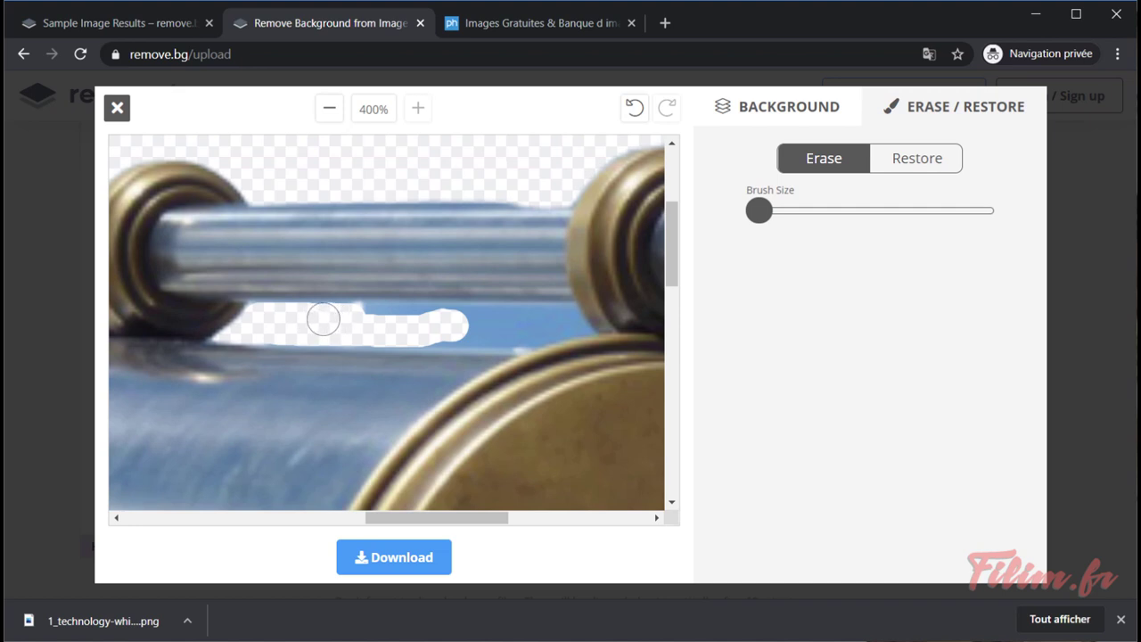
left_click_drag(321, 318, 381, 322)
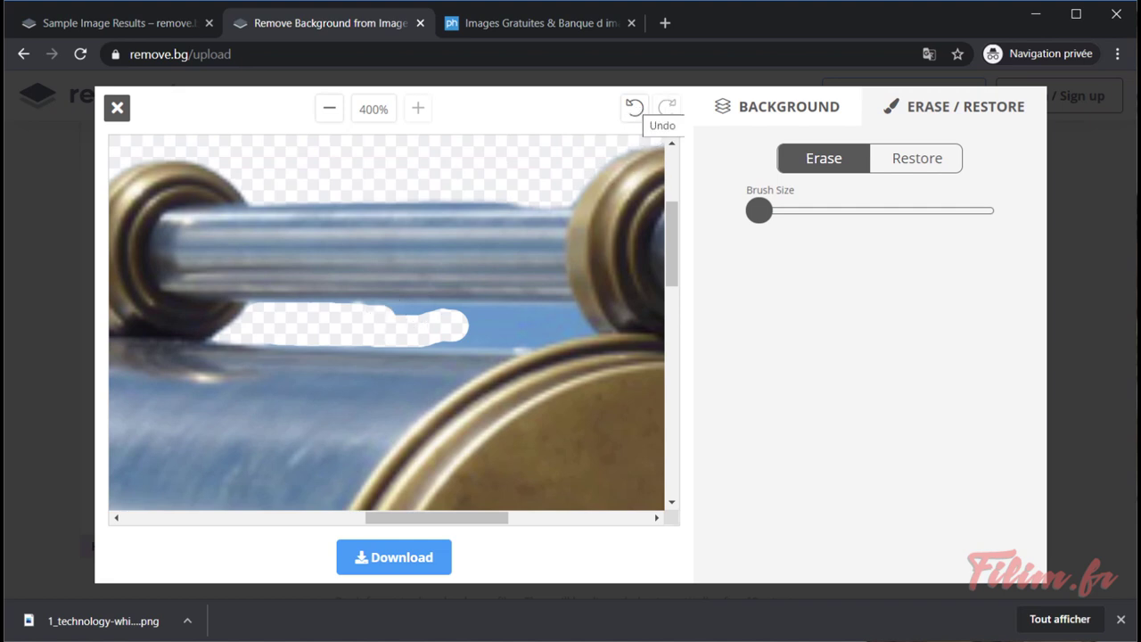
left_click(635, 111)
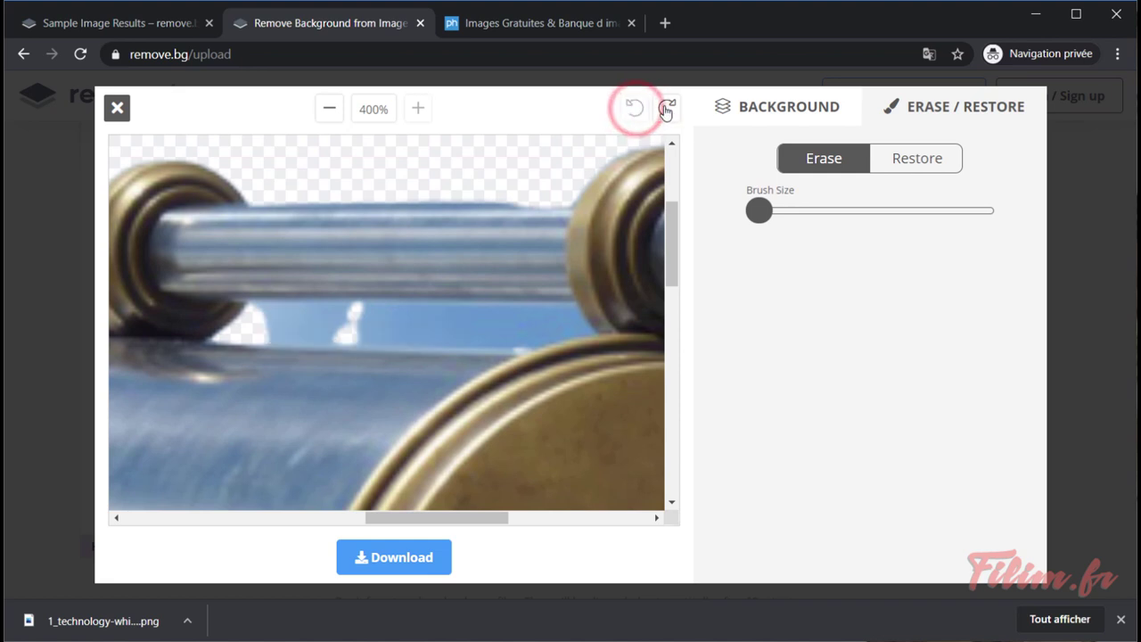
left_click(665, 108)
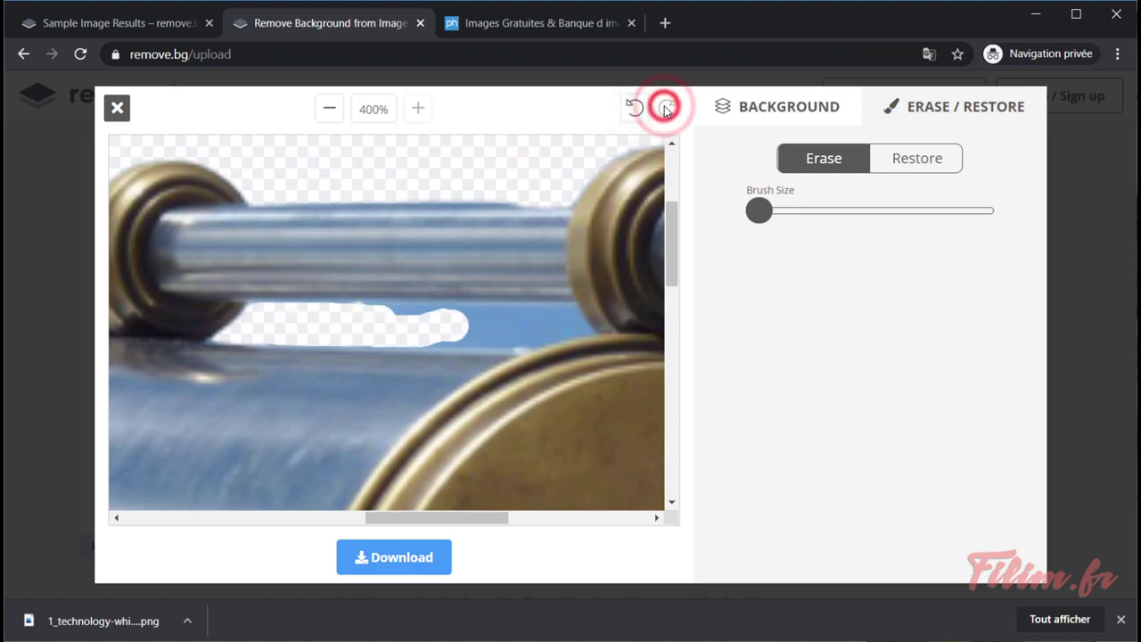
- Erase the remaining sky through the gap up to the right brass ring and undo the last stroke
left_click(428, 323)
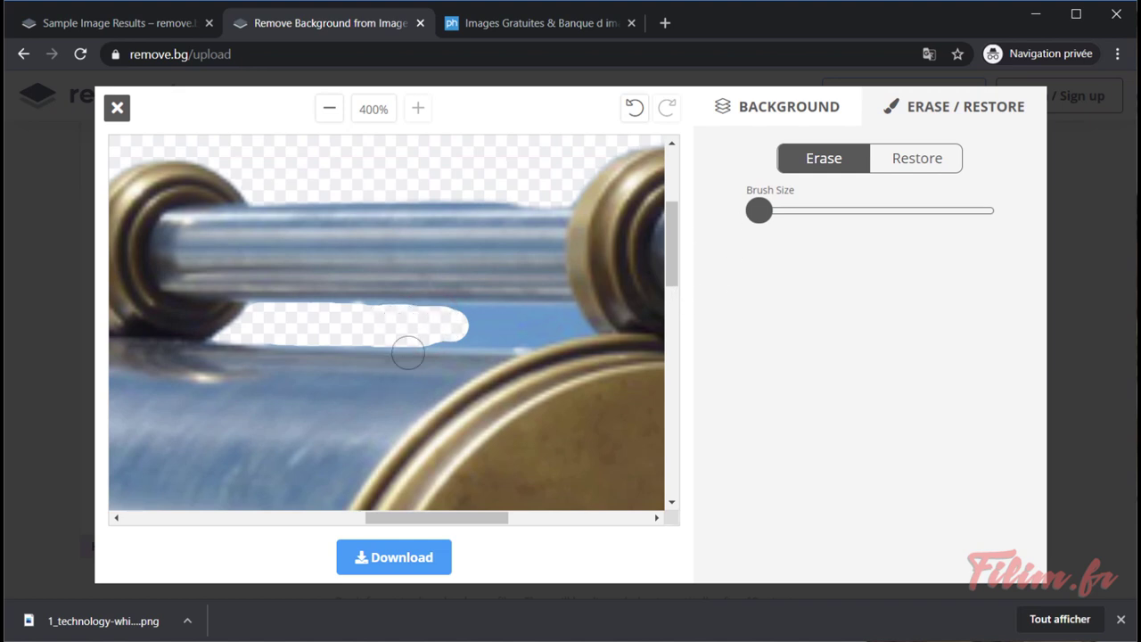
left_click(408, 322)
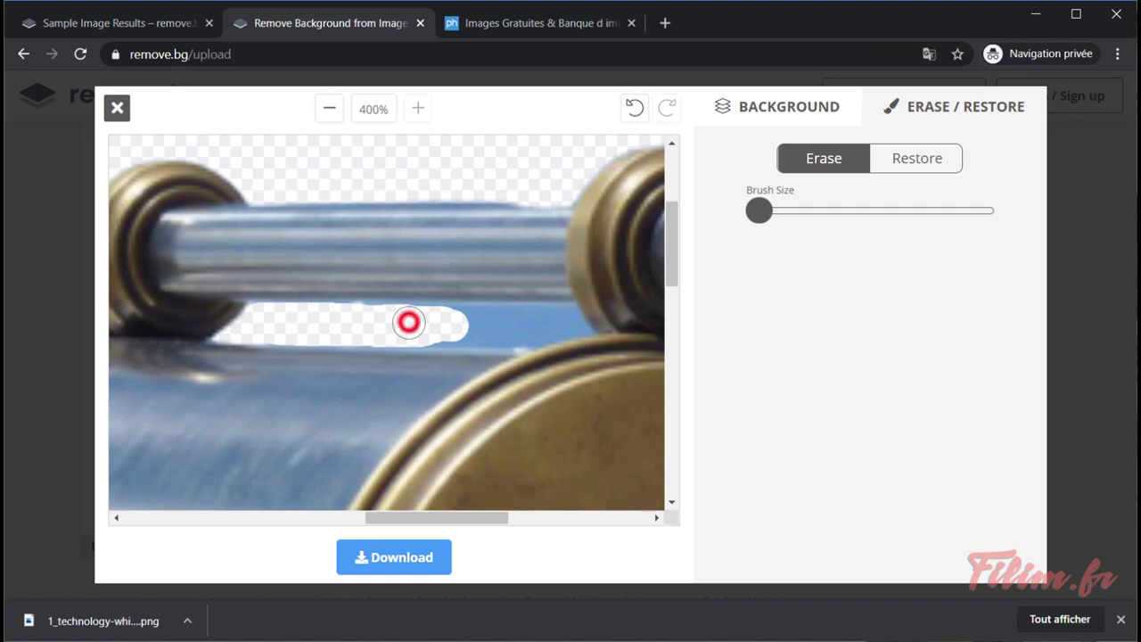
mouse_move(420, 320)
left_mouse_down()
mouse_move(564, 322)
mouse_move(428, 323)
left_mouse_up()
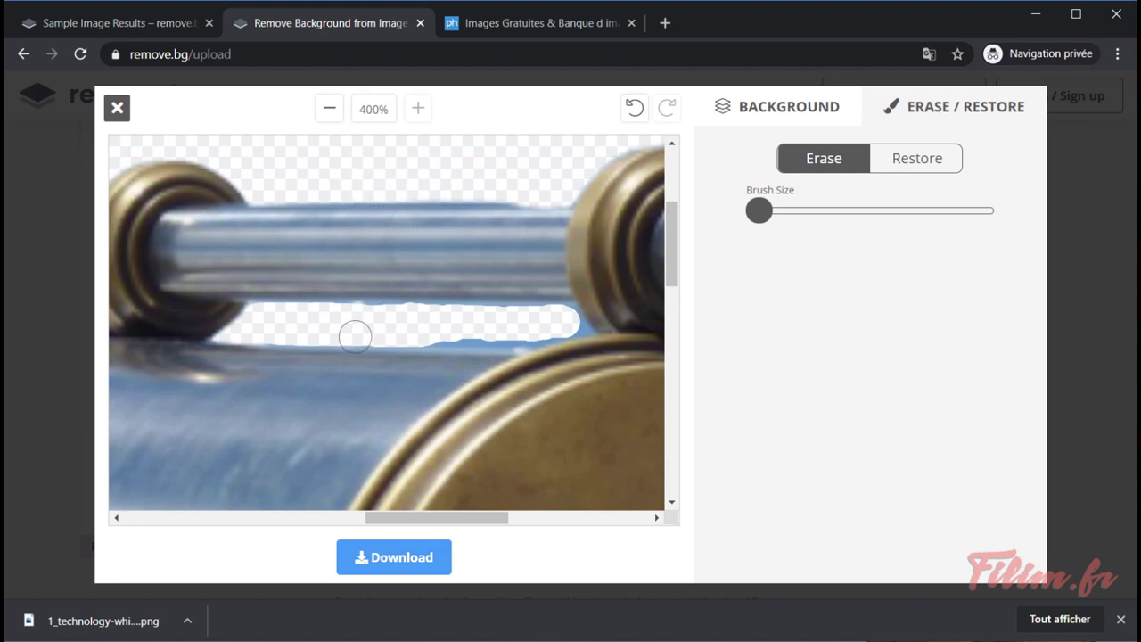
left_click(334, 318)
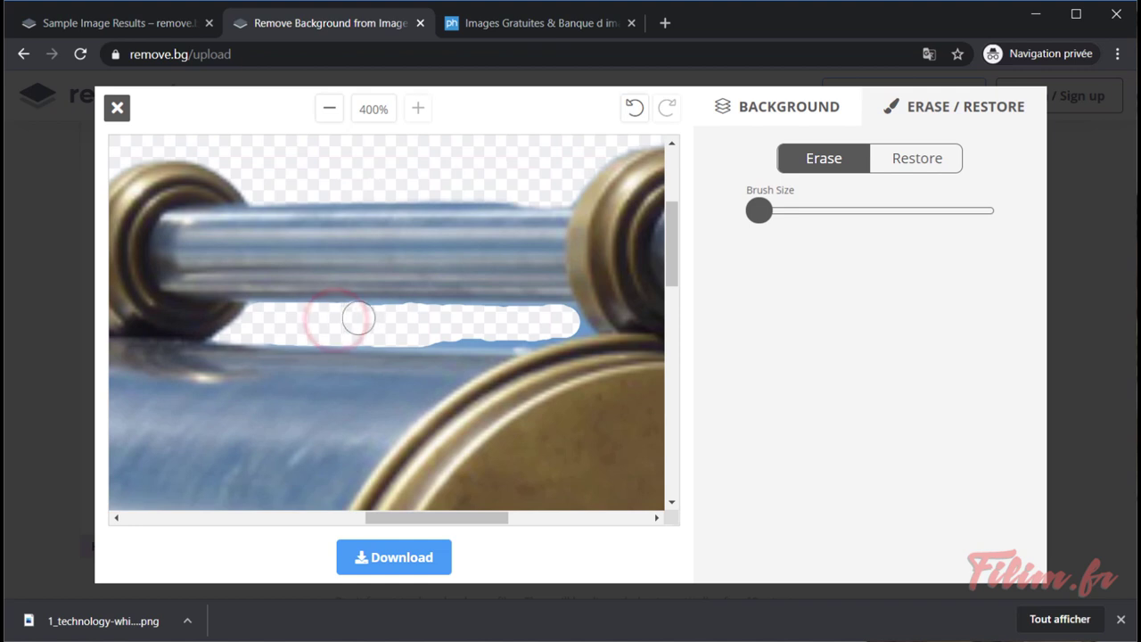
left_click(422, 331)
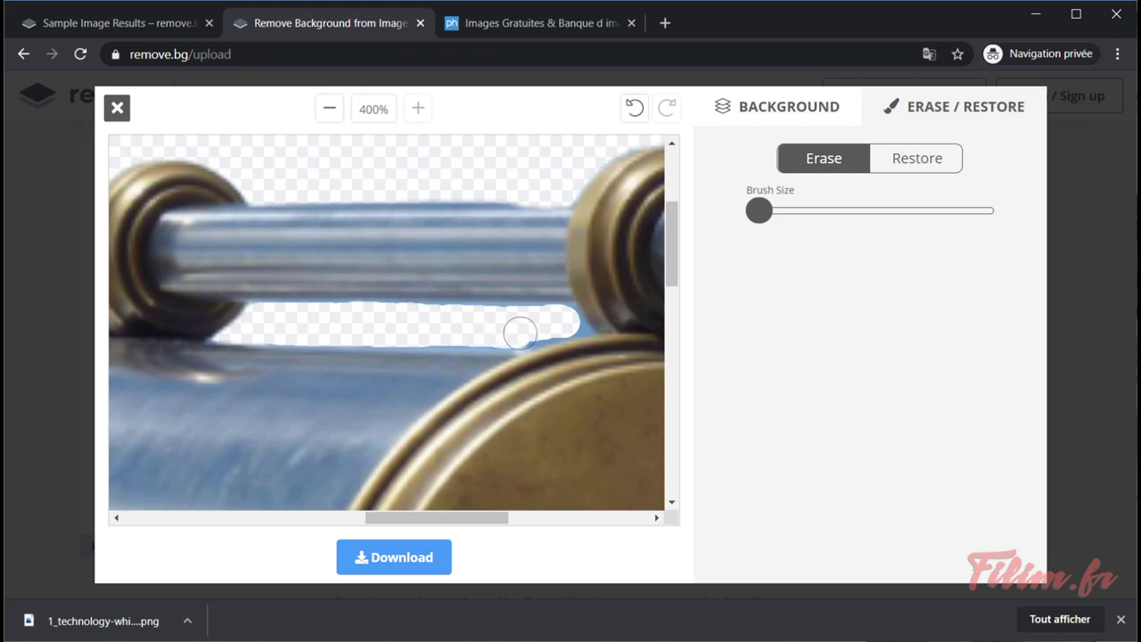
left_click(567, 322)
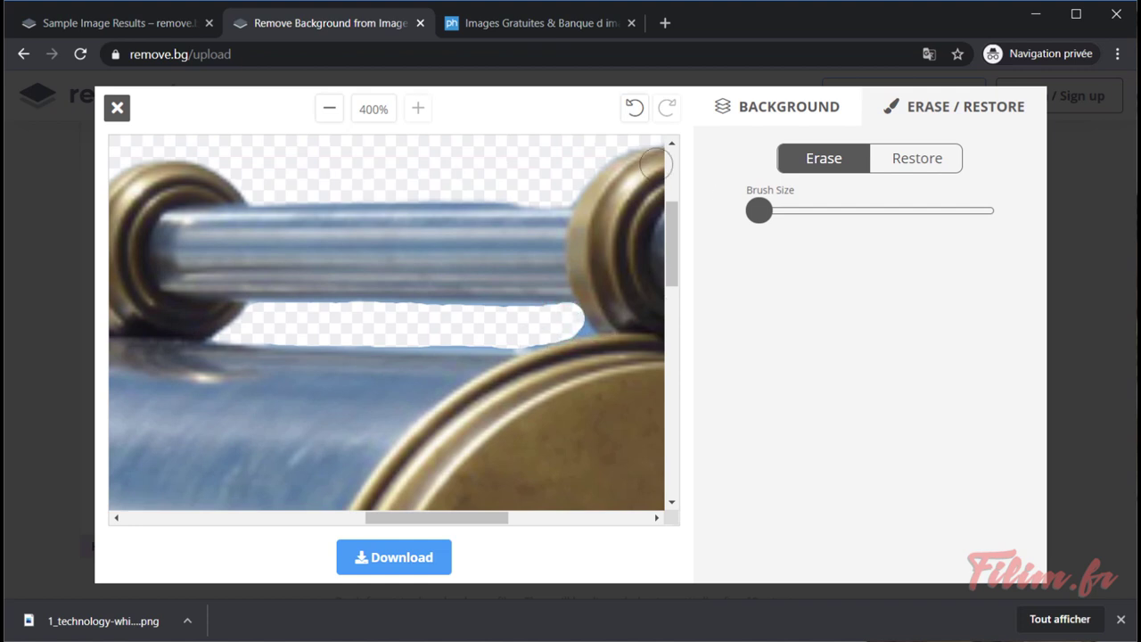
left_click(634, 108)
- Reduce the brush to its smallest size, erase sky in the gap's corner beside the right brass ring, and undo the last stroke
left_click(760, 215)
left_click_drag(761, 216, 751, 214)
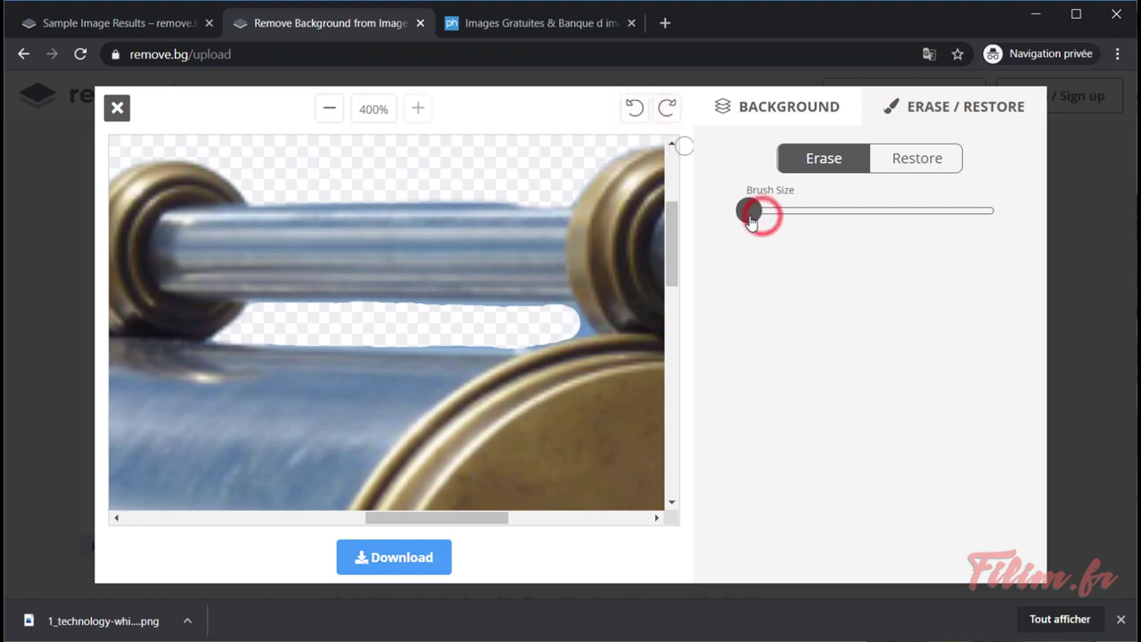
left_click(577, 326)
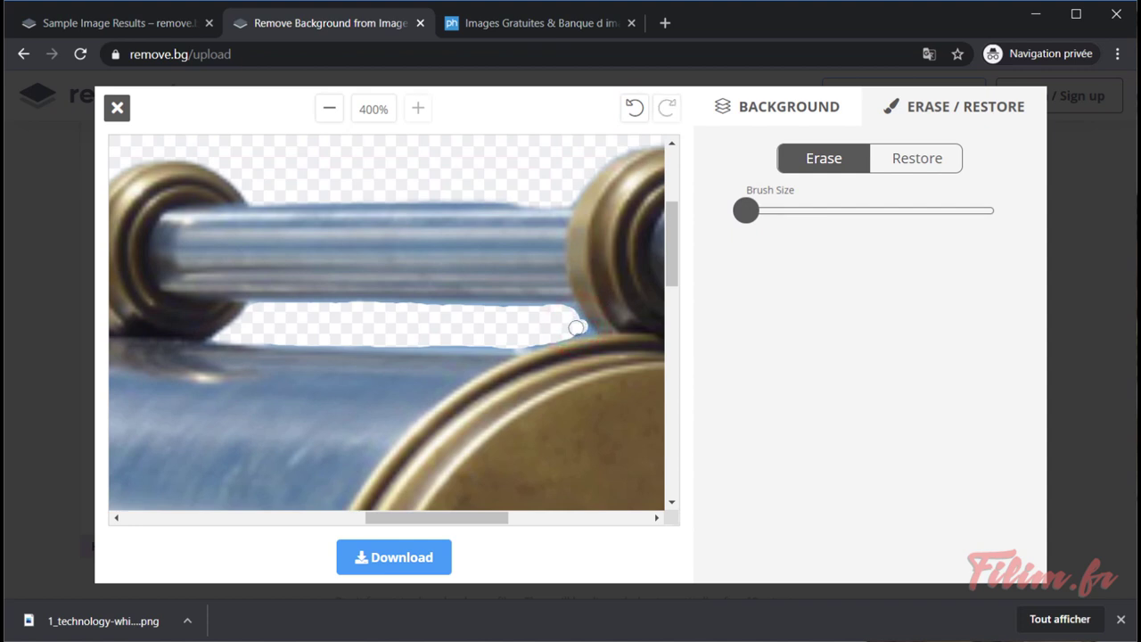
left_click_drag(577, 328, 563, 314)
left_click(570, 329)
left_click(580, 327)
left_click(635, 110)
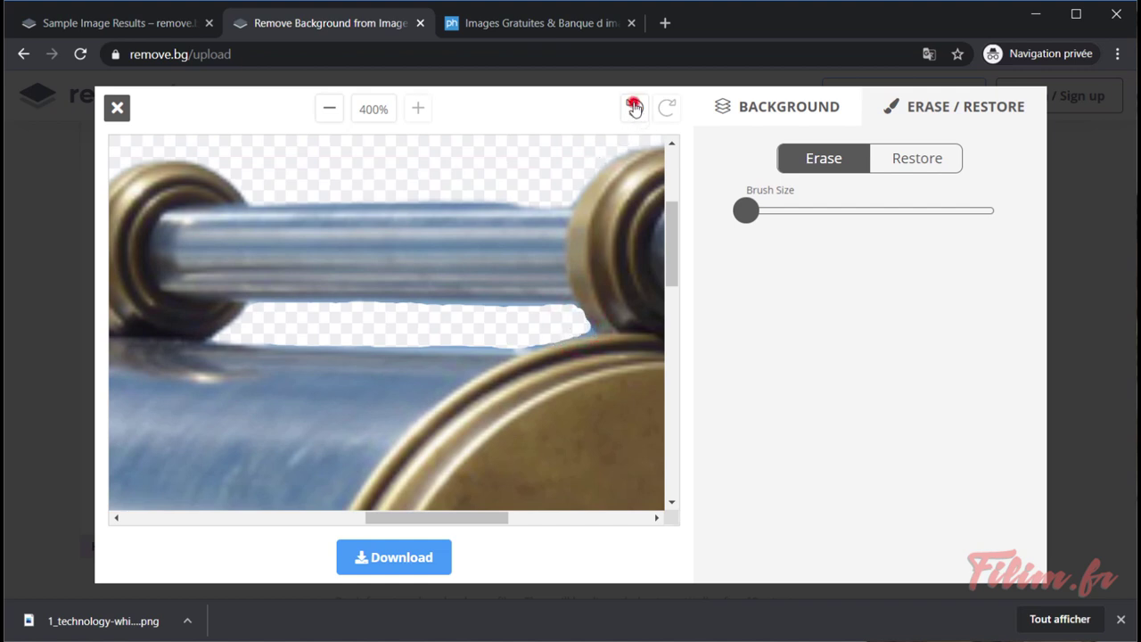
- Restore the missing upper edge of the tube near the right brass ring with the Restore brush
left_click(919, 174)
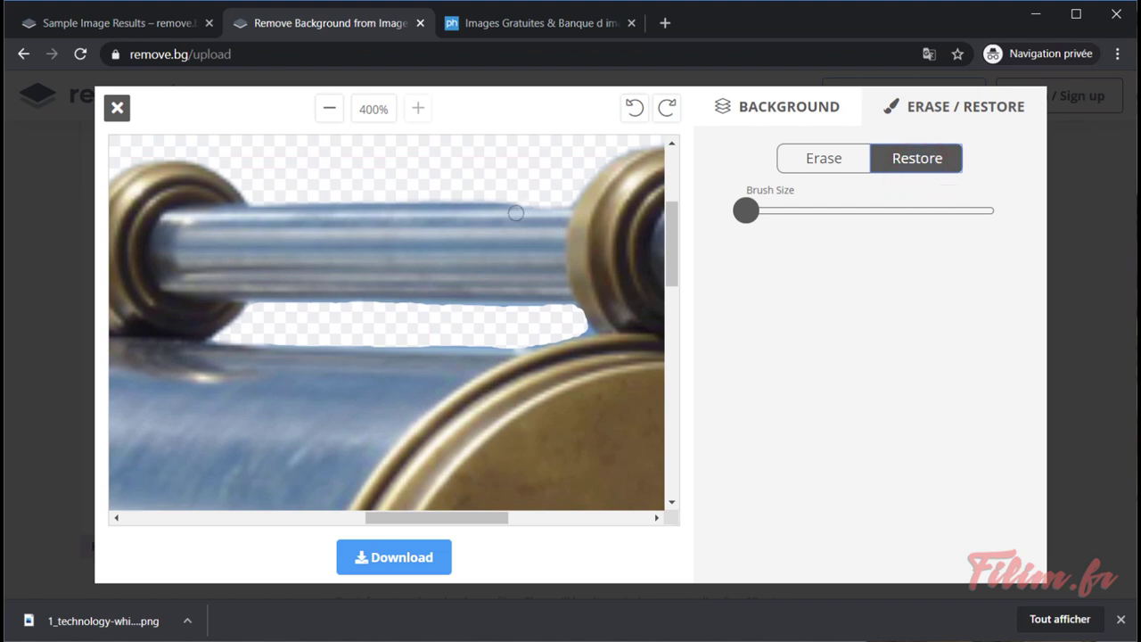
left_click(515, 213)
left_click(574, 210)
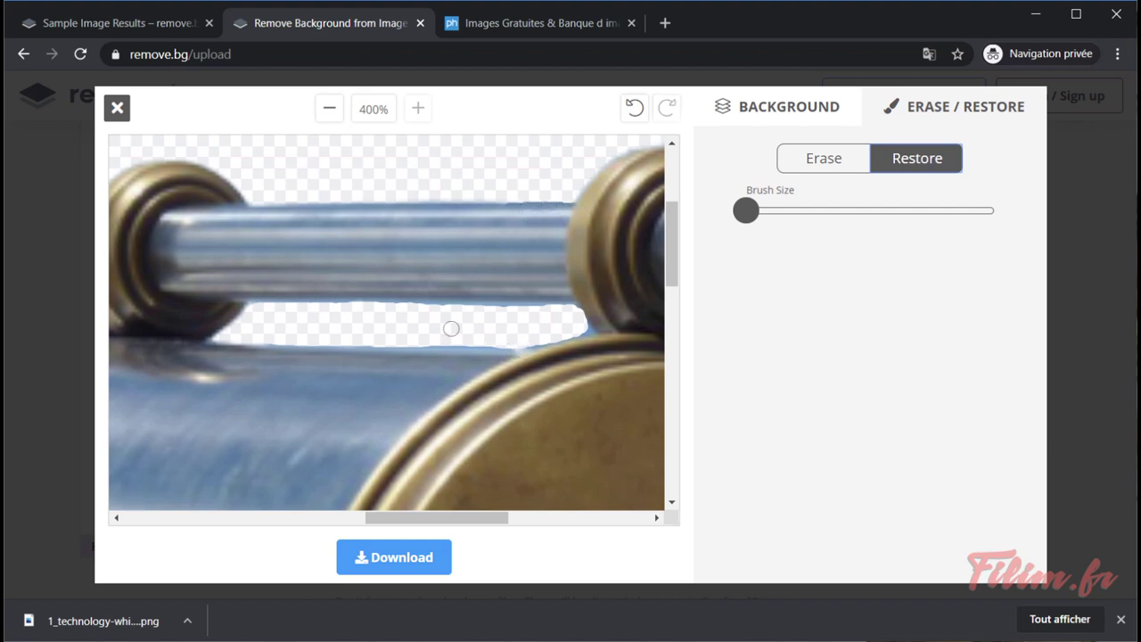
- Return to the Erase brush and examine the whole retouched telescope cutout at 80%
left_click(828, 162)
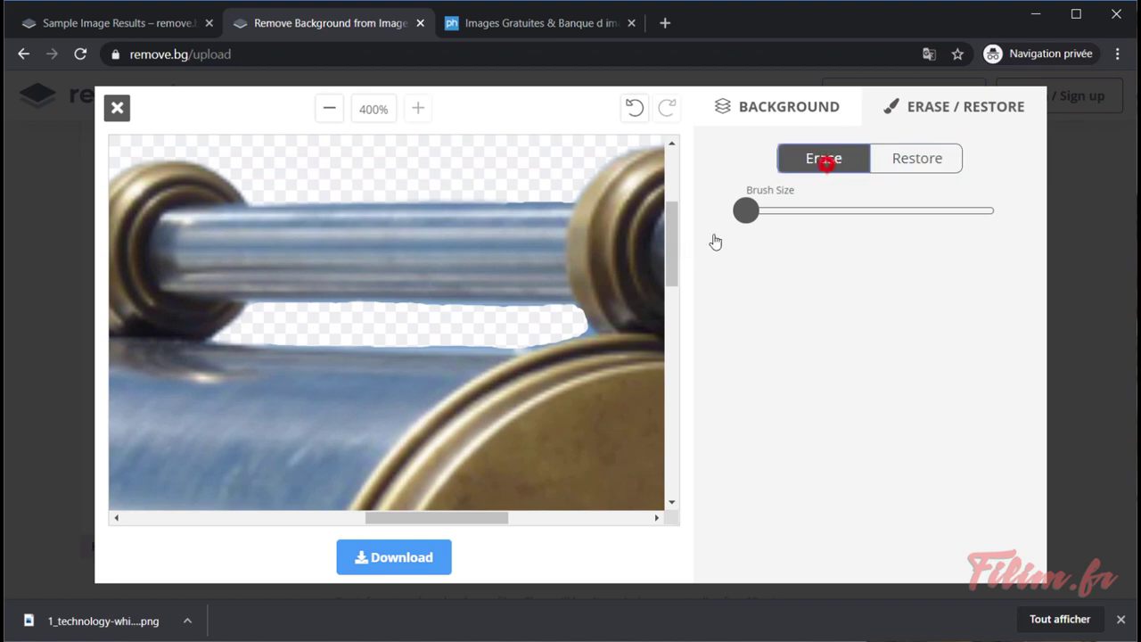
left_click(330, 111)
left_click(329, 111)
left_click(329, 110)
left_click(330, 110)
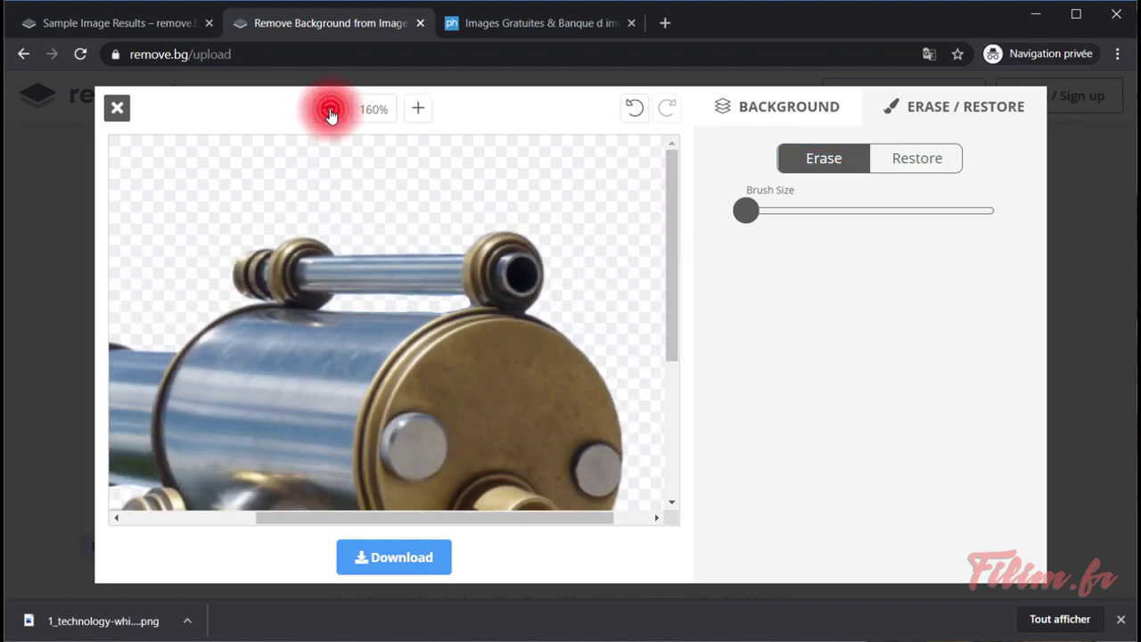
left_click(330, 111)
left_click(329, 112)
left_click(328, 114)
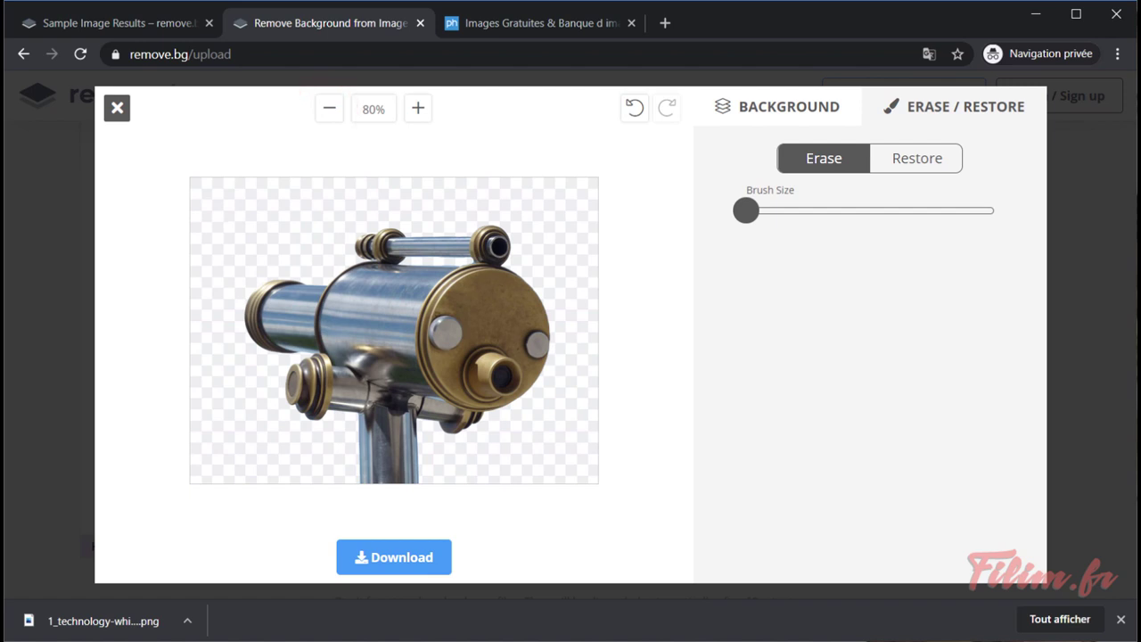
- Download the retouched telescope image and close the editor to return to the upload page
left_click(375, 562)
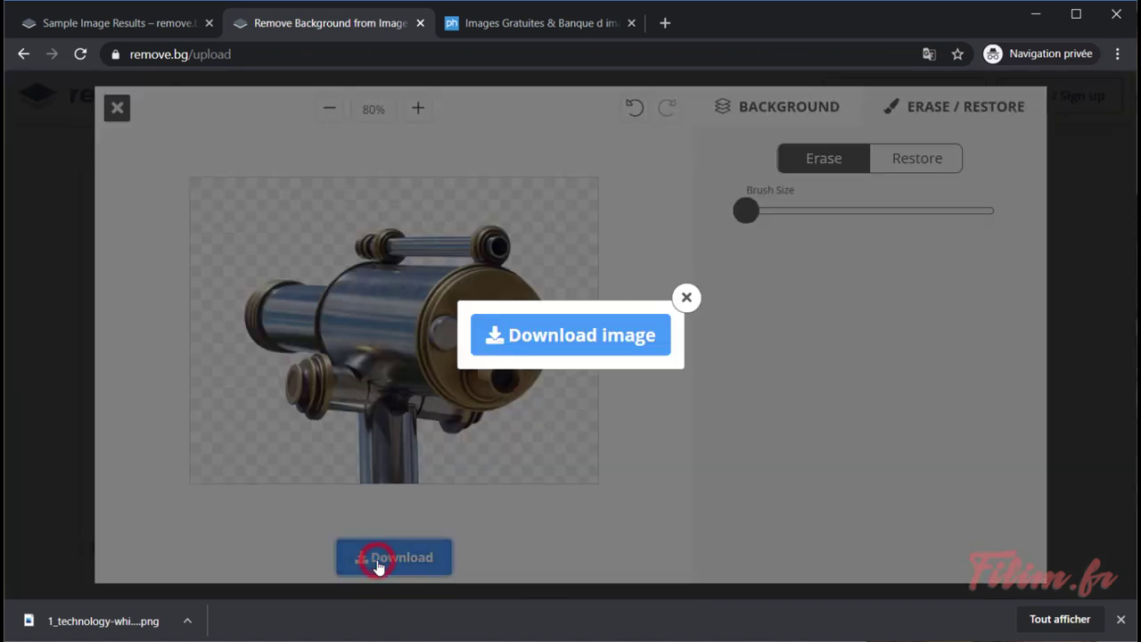
left_click(613, 347)
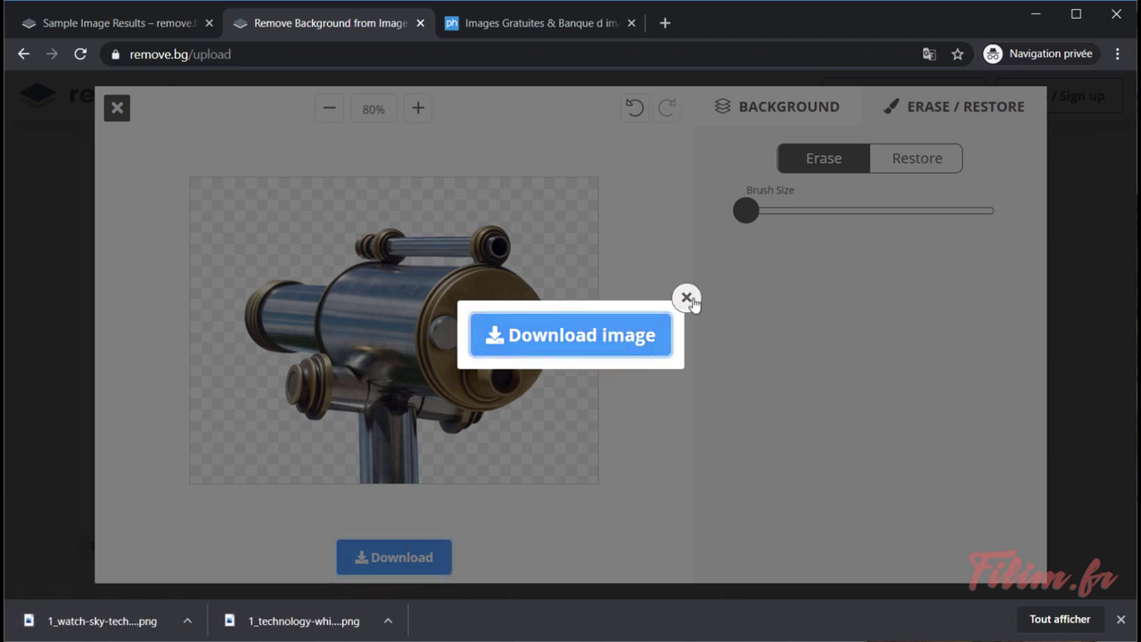
left_click(687, 296)
left_click(118, 107)
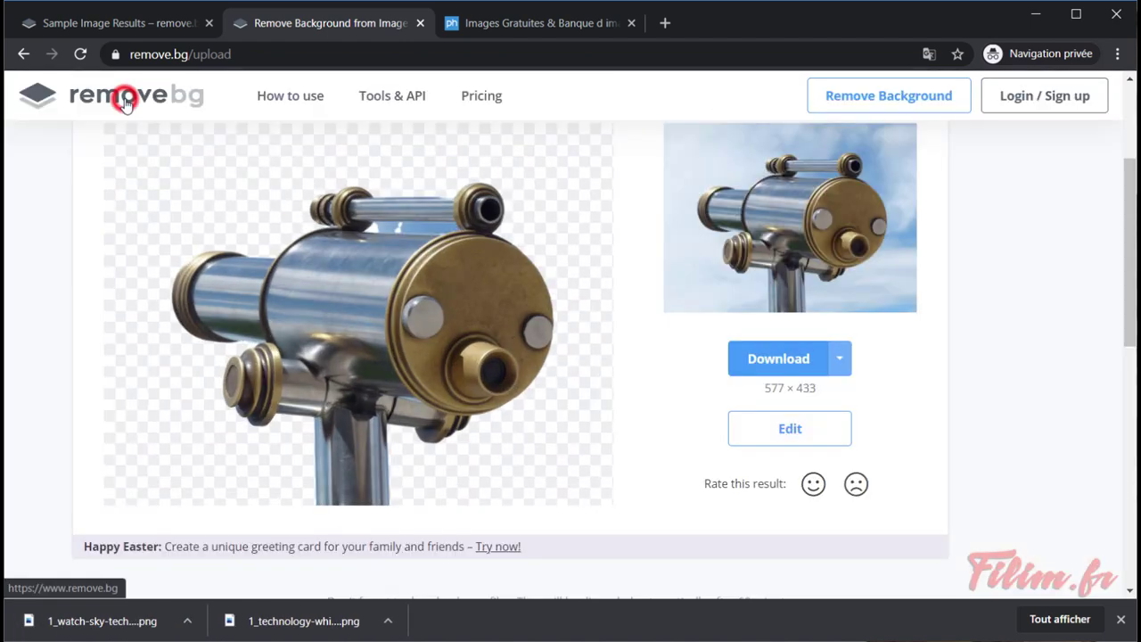
scroll(990, 231, "up", 3)
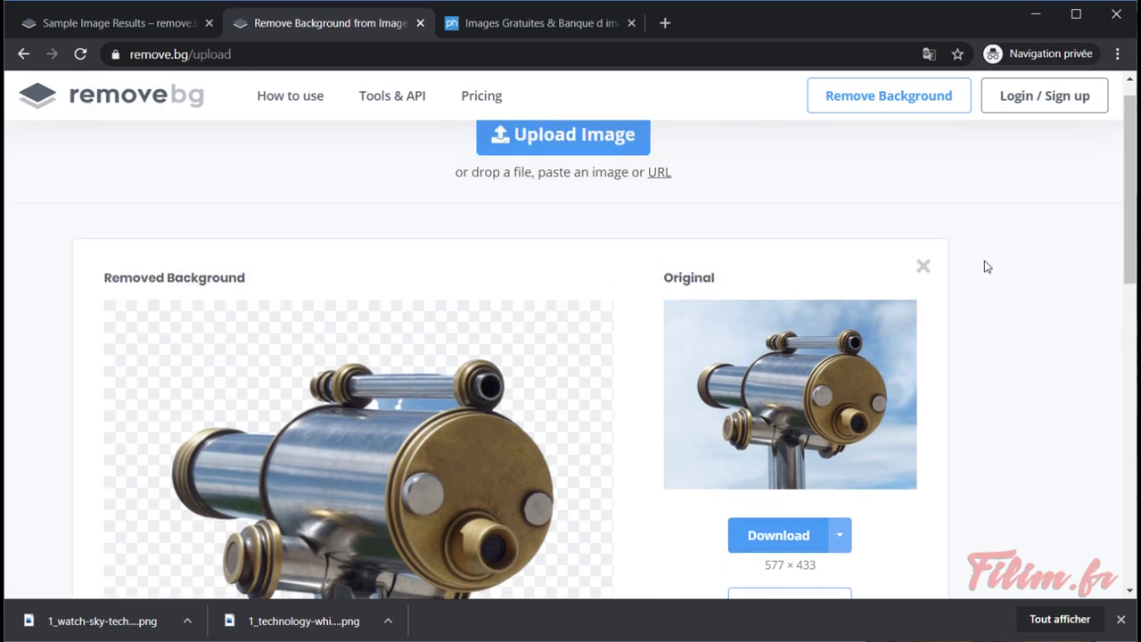
- Dismiss the telescope result and upload the wooden camera photo for background removal
left_click(923, 266)
left_click(554, 511)
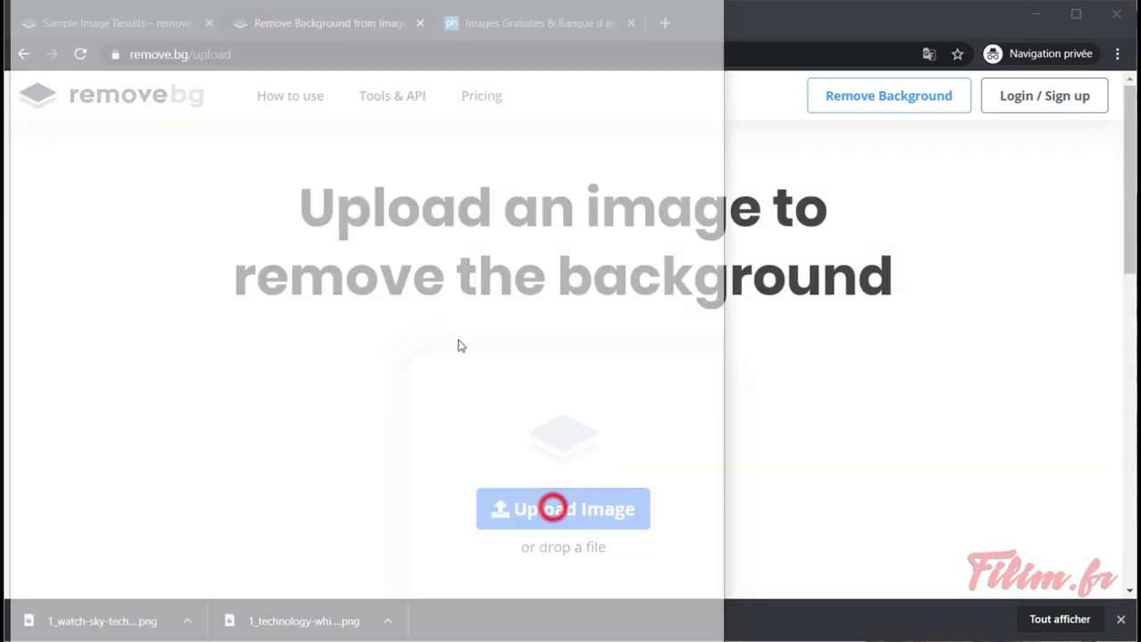
double_click(496, 91)
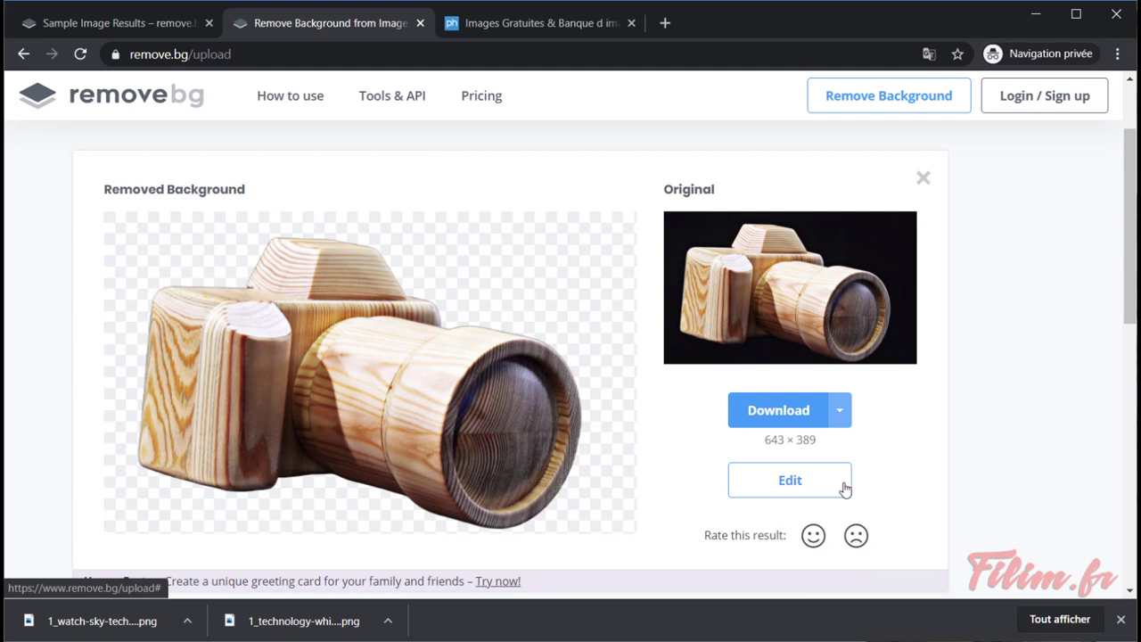
- Dismiss the wooden camera result and upload the horse photo for background removal
left_click(929, 183)
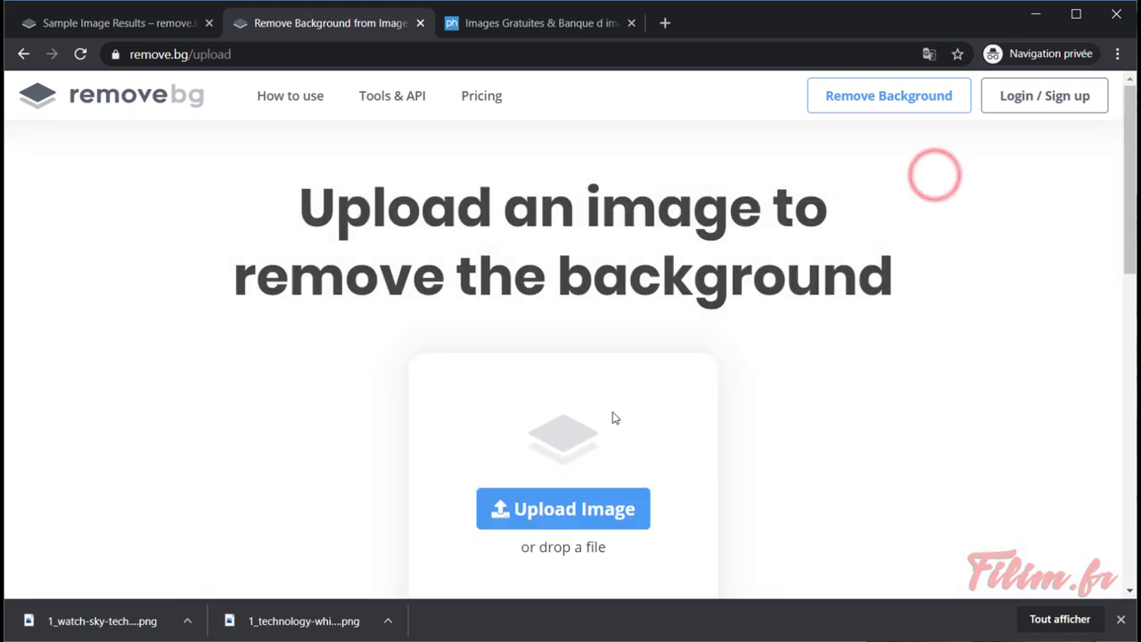
left_click(563, 512)
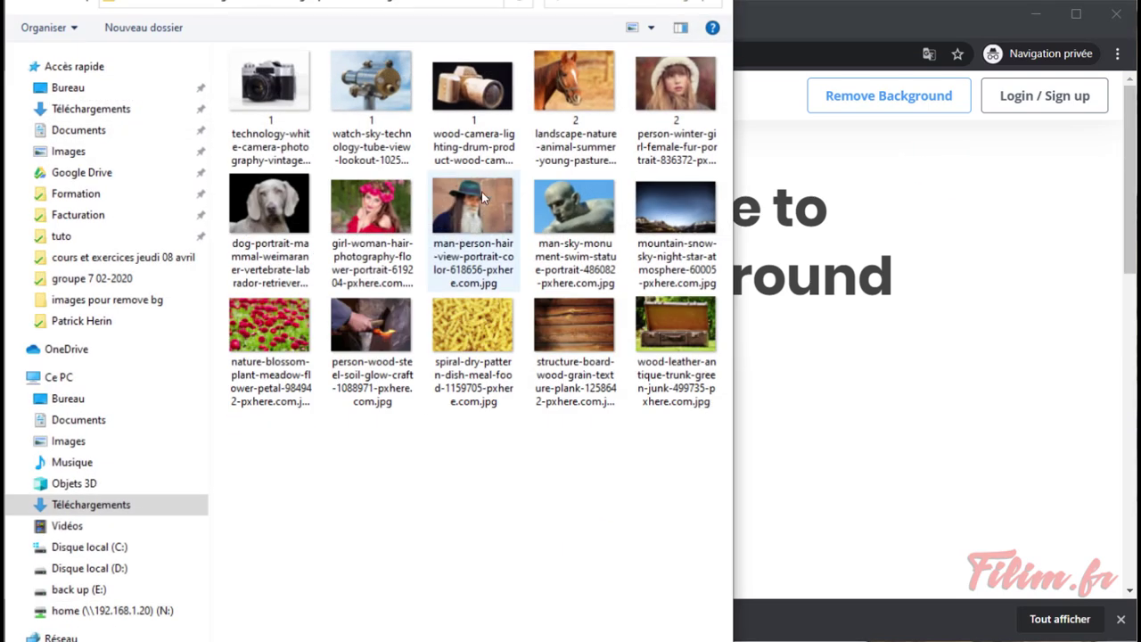
double_click(564, 73)
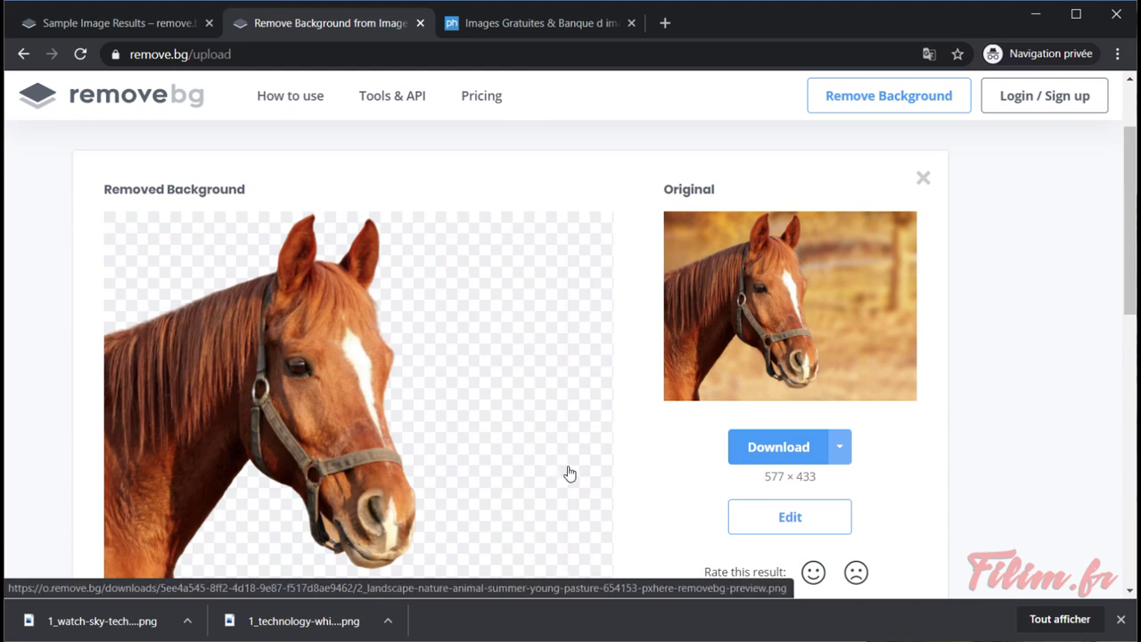
- Examine the horse cutout for leftover background between the halter strap and the mouth
scroll(647, 477, "down", 1)
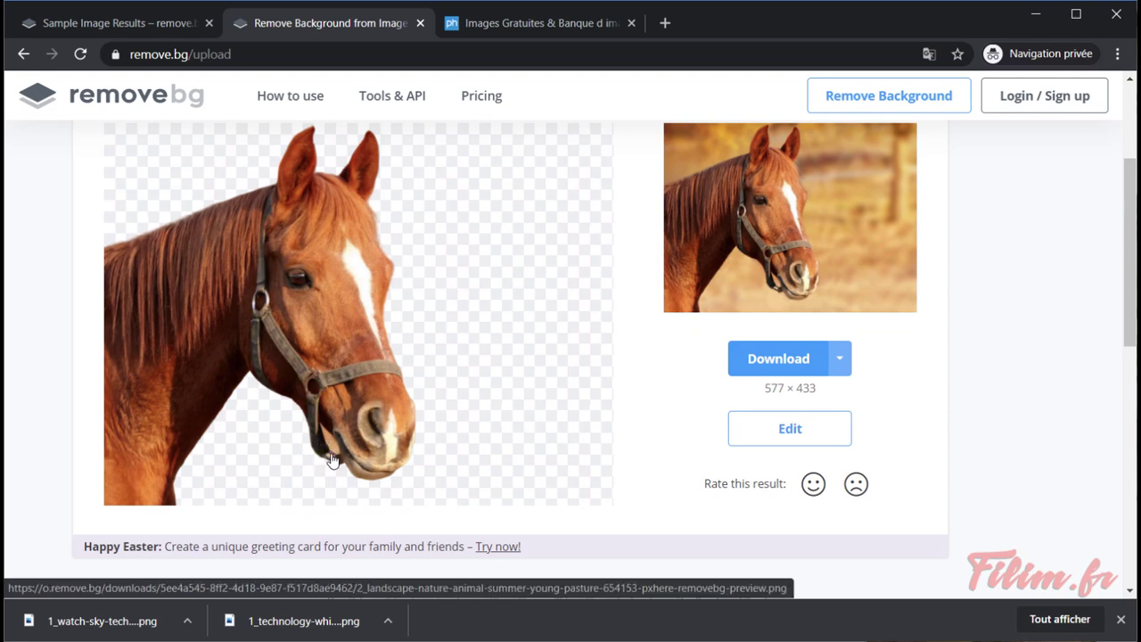
left_click_drag(326, 443, 324, 433)
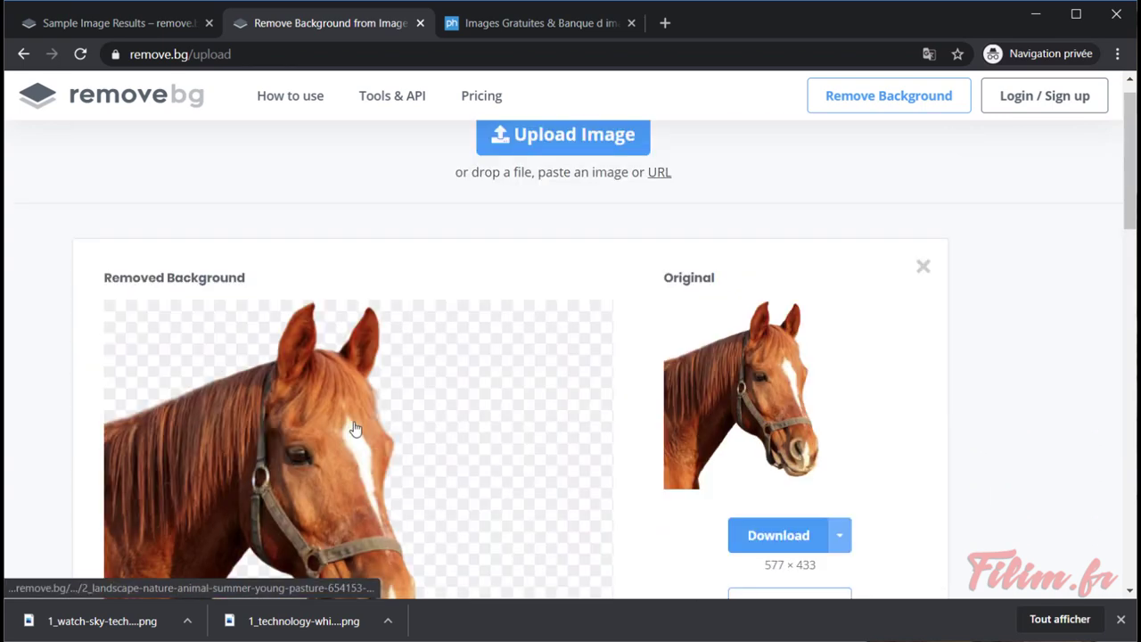
scroll(354, 430, "up", 2)
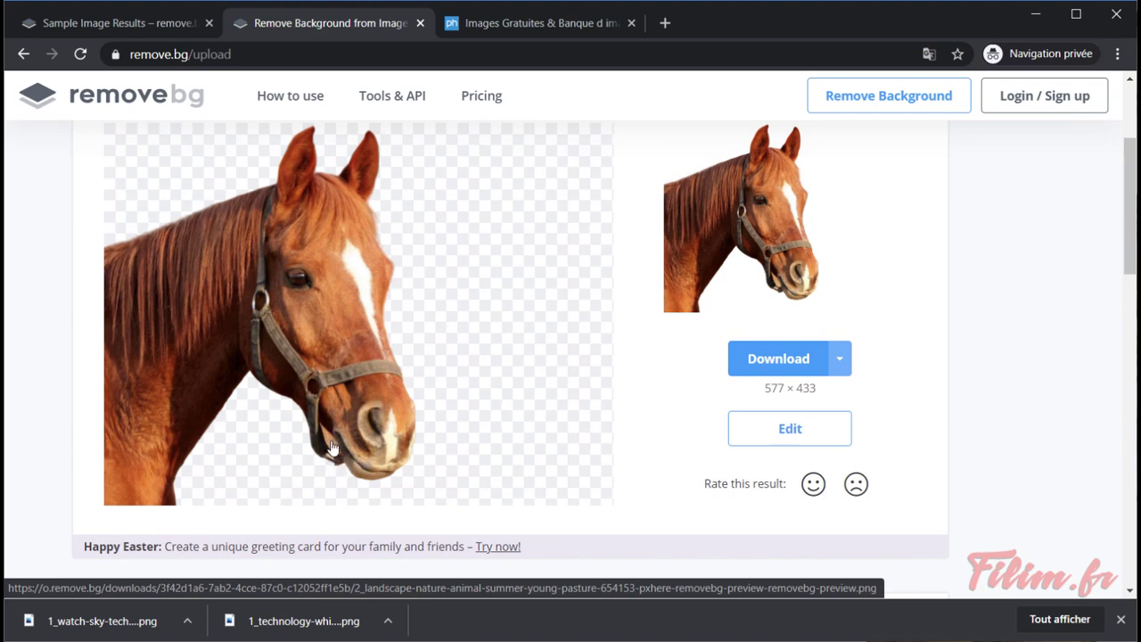
scroll(331, 443, "down", 4)
scroll(332, 443, "up", 4)
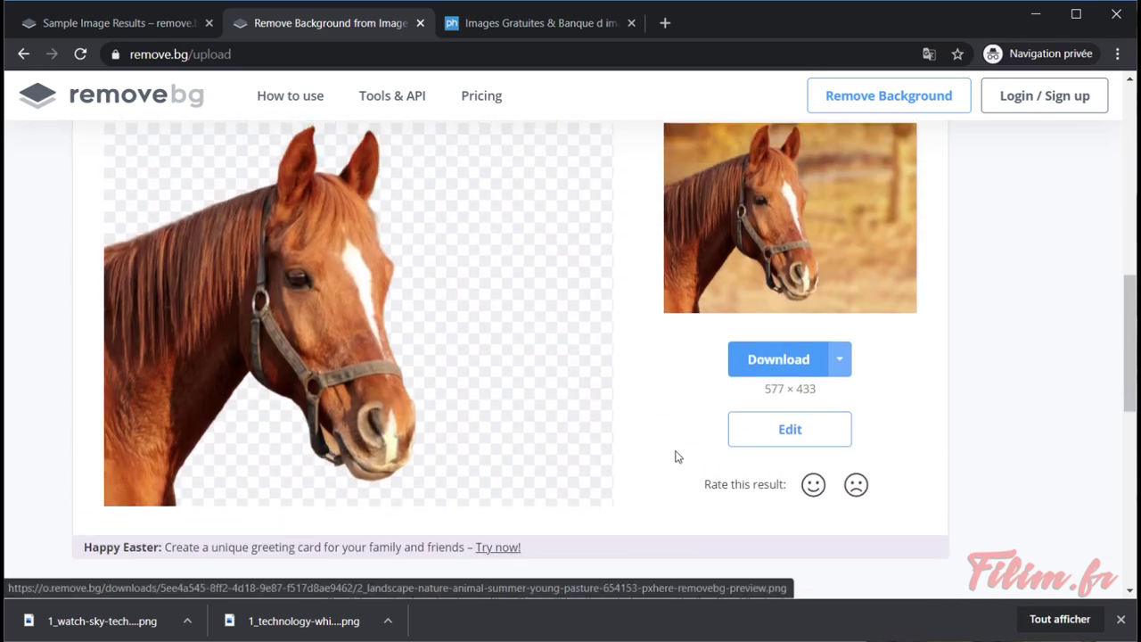
- Open the horse cutout in the editor and set the Erase brush to its smallest size
left_click(778, 437)
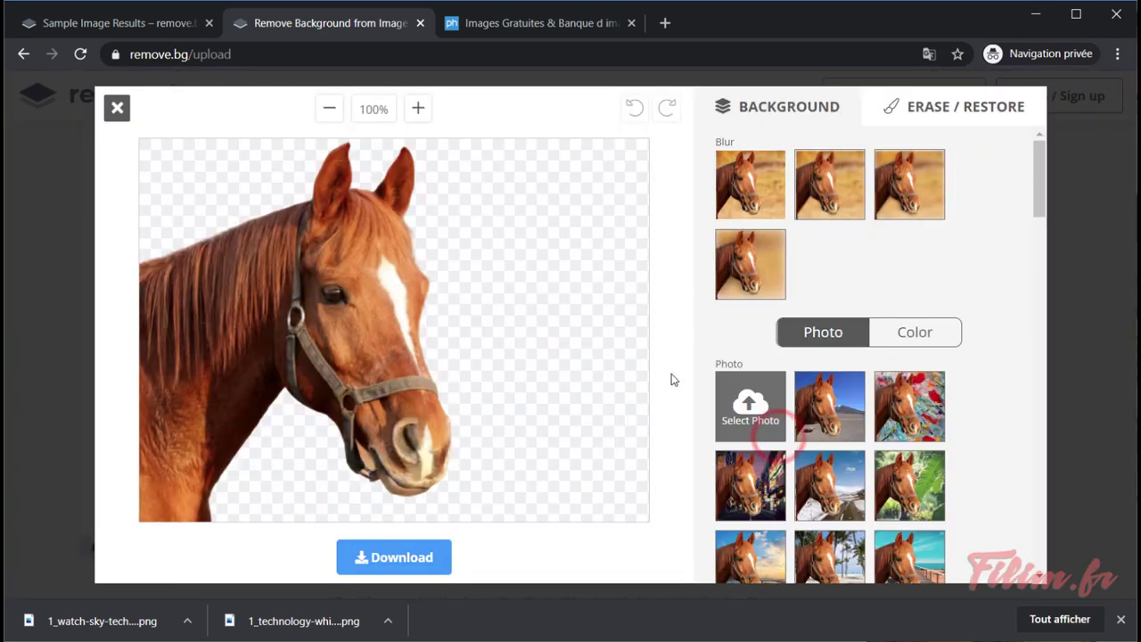
left_click(420, 109)
left_click(420, 109)
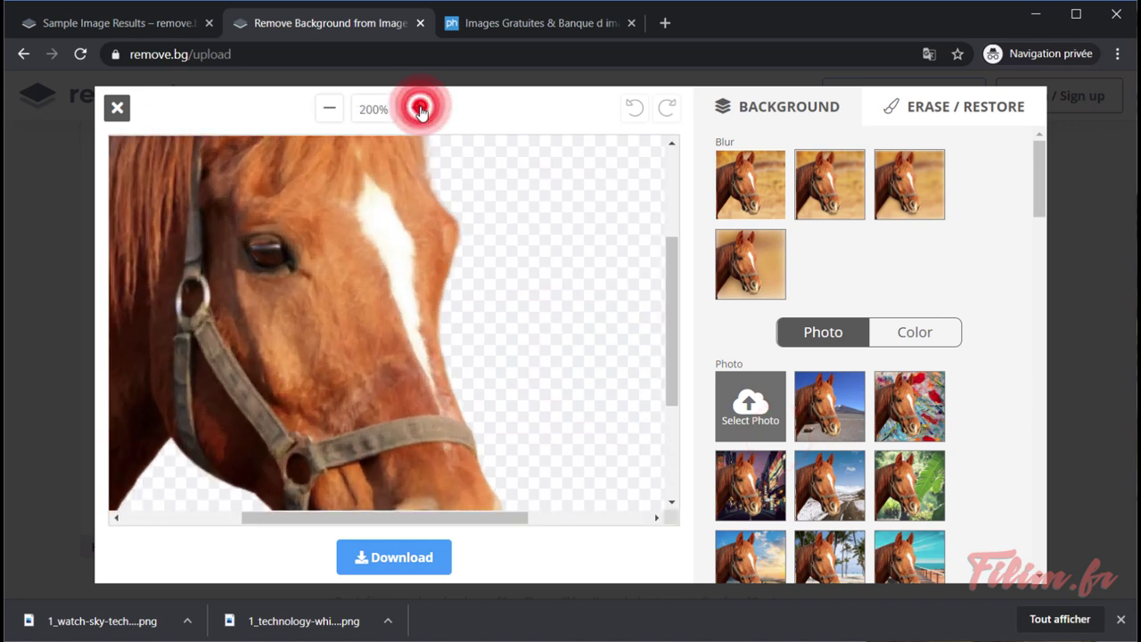
left_click(420, 109)
left_click(419, 110)
scroll(415, 349, "down", 5)
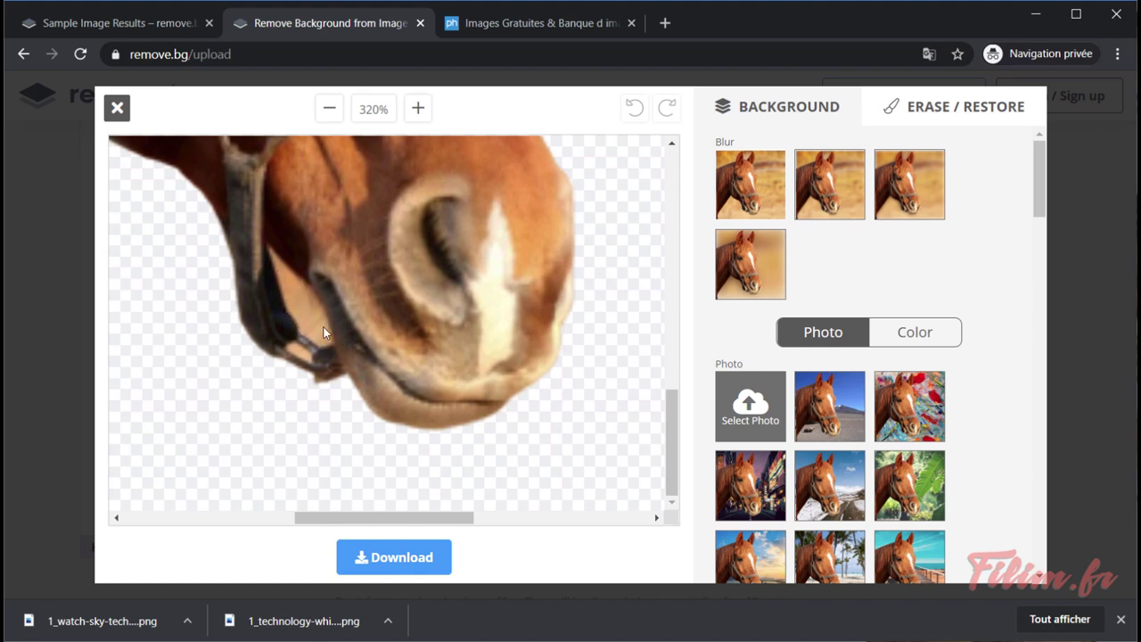
left_click(931, 111)
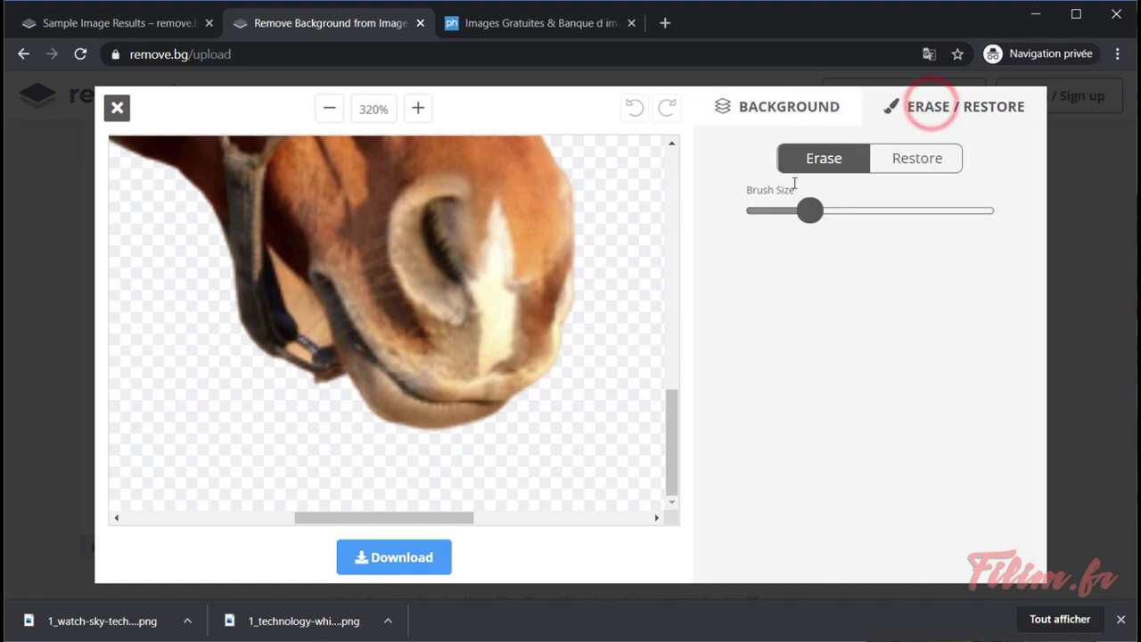
left_click(802, 158)
left_click_drag(804, 208, 747, 221)
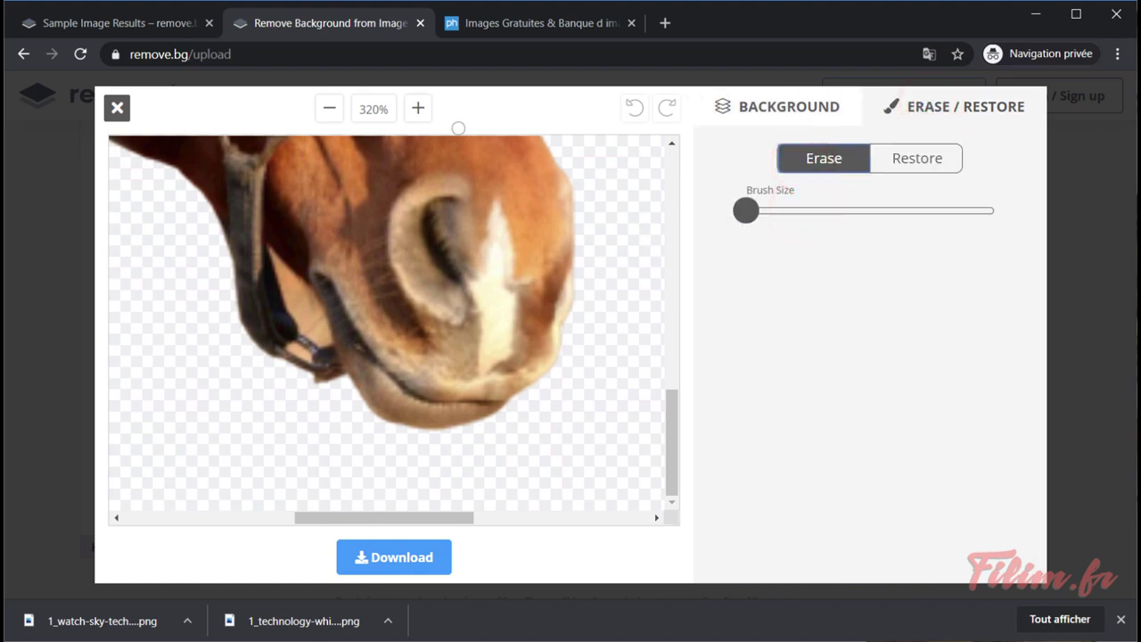
- Erase the leftover background in the gap between the halter strap and the horse's mouth
left_click(417, 109)
left_click(417, 109)
left_click(417, 109)
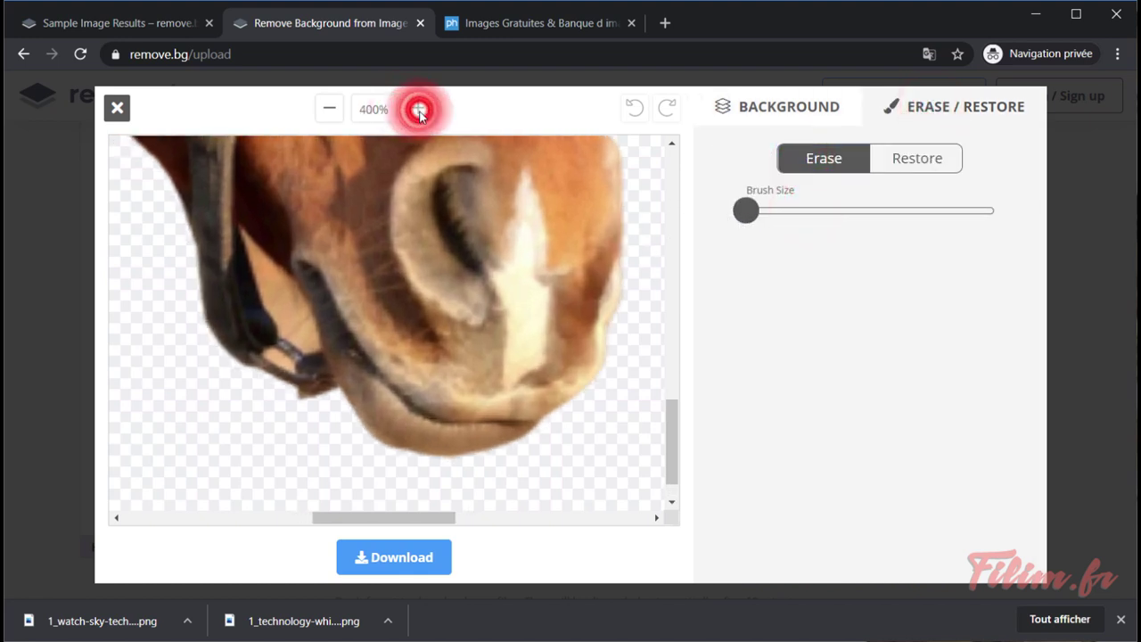
left_click(305, 343)
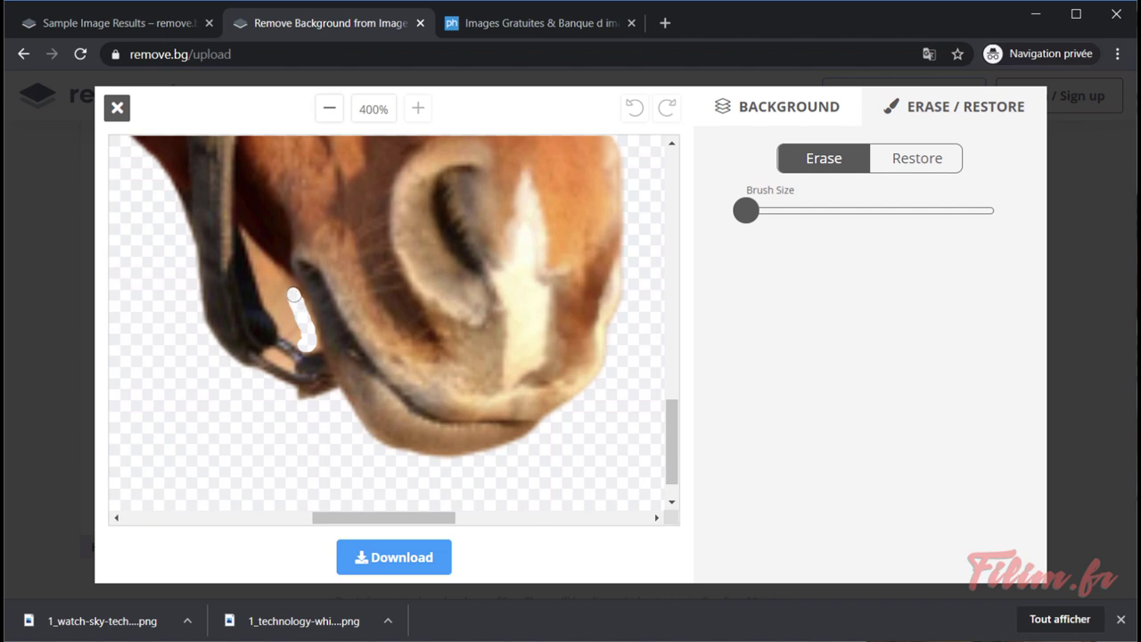
left_click_drag(280, 279, 265, 267)
mouse_move(272, 273)
left_mouse_down()
mouse_move(303, 335)
mouse_move(271, 287)
left_mouse_up()
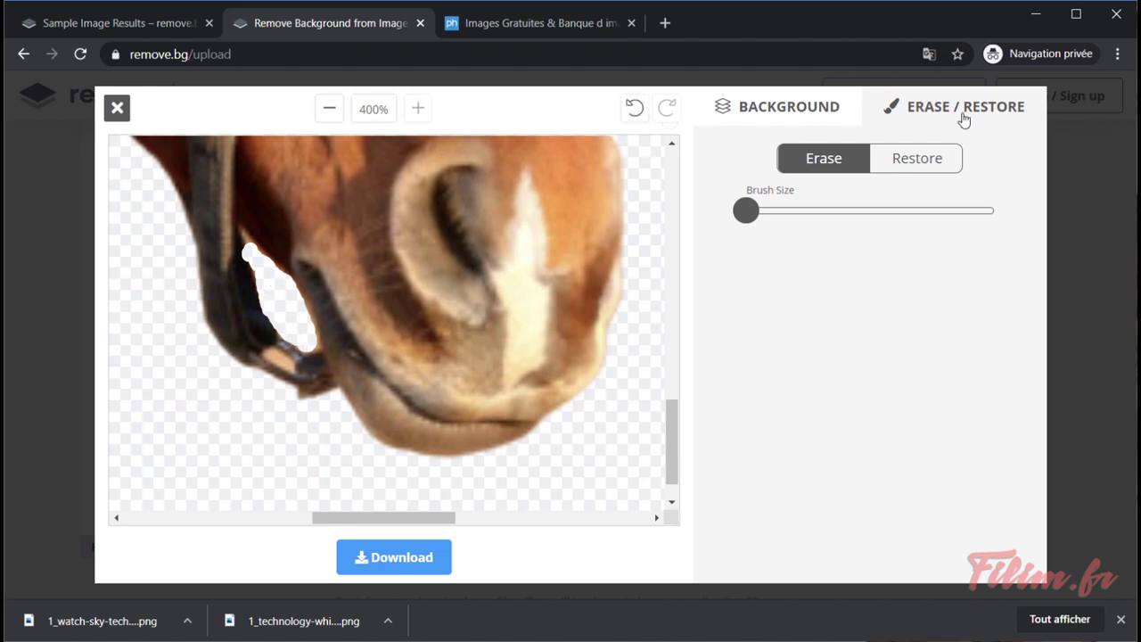
- Restore the over-erased upper tip of the halter gap with the Restore brush and check the whole cutout at 100%
left_click(905, 161)
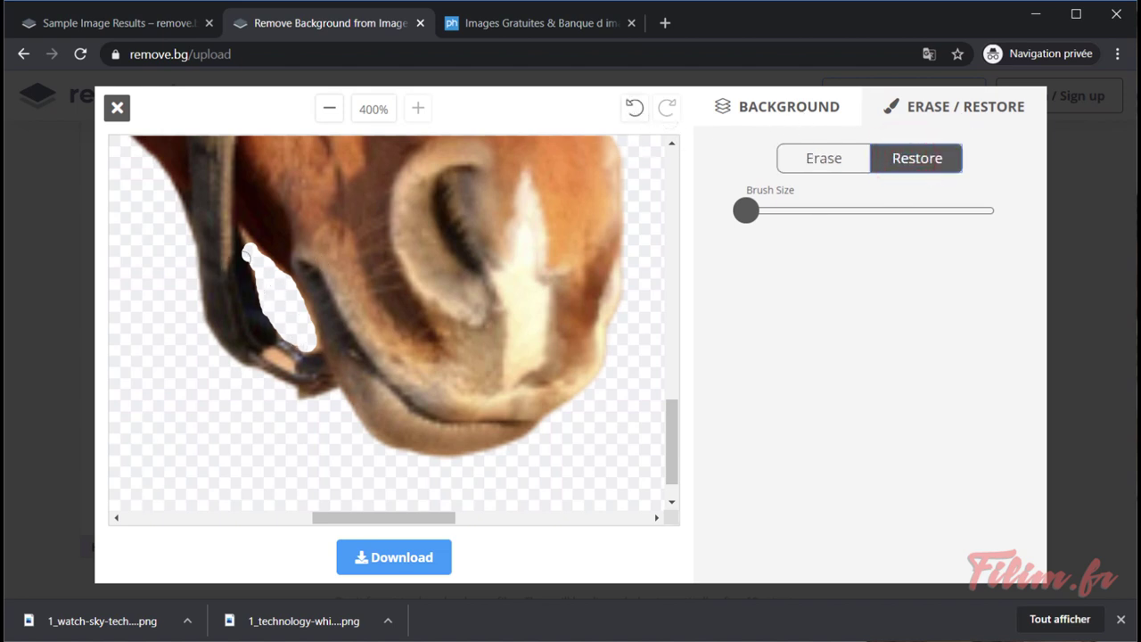
left_click_drag(246, 253, 259, 263)
left_click(329, 107)
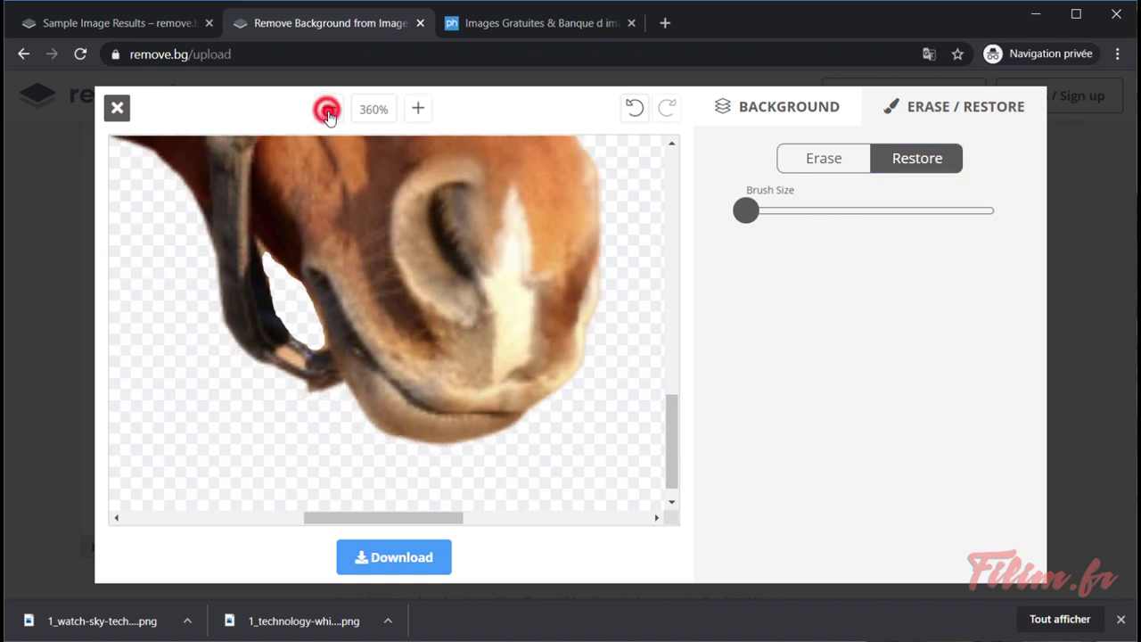
left_click(329, 108)
left_click(329, 108)
left_click(329, 111)
left_click(329, 110)
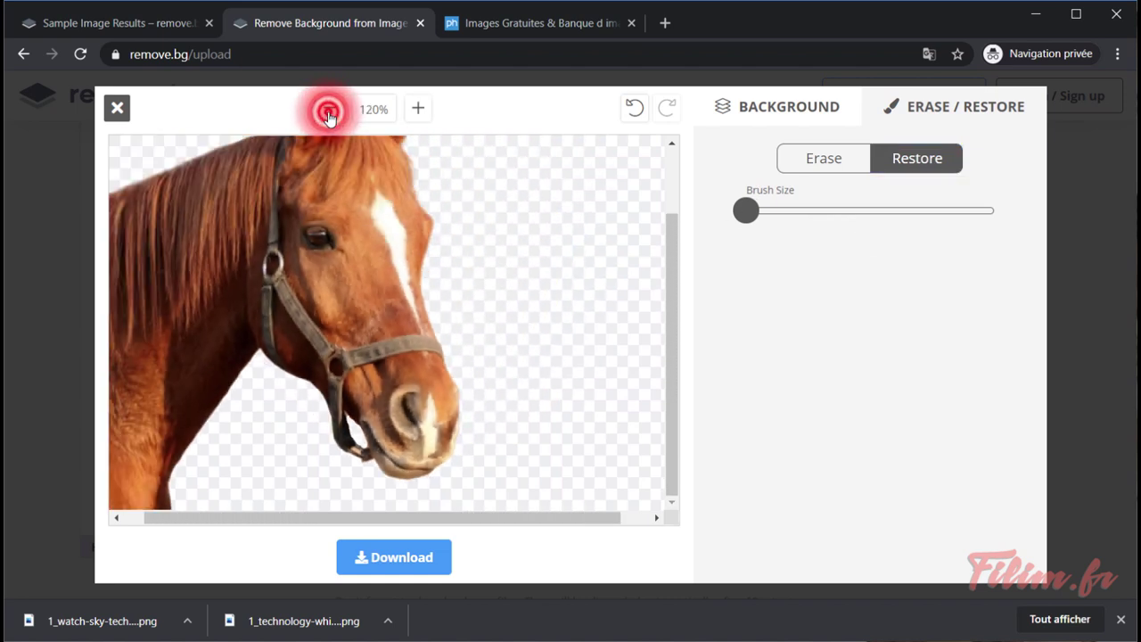
left_click(328, 111)
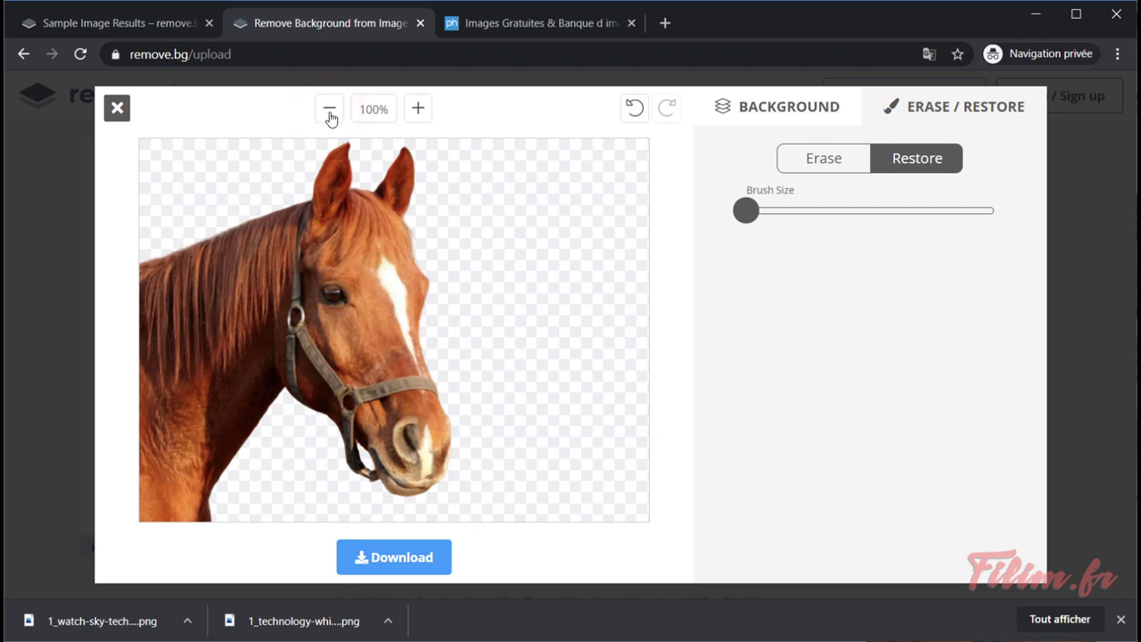
- Download the retouched horse image and close the editor
left_click(419, 570)
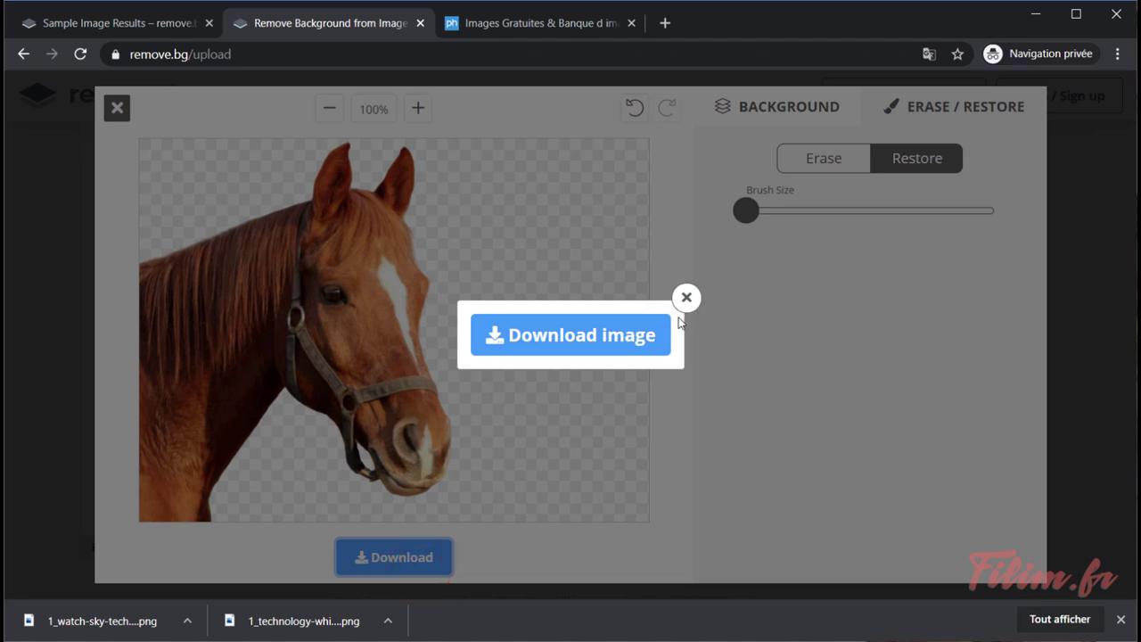
left_click(650, 336)
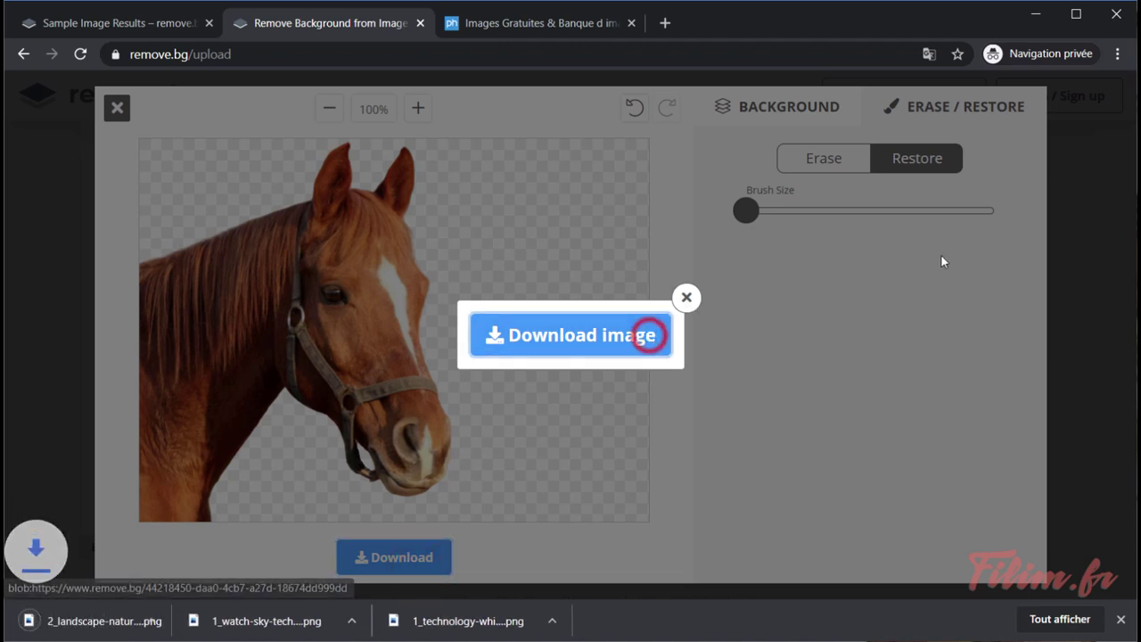
left_click(126, 112)
left_click(696, 299)
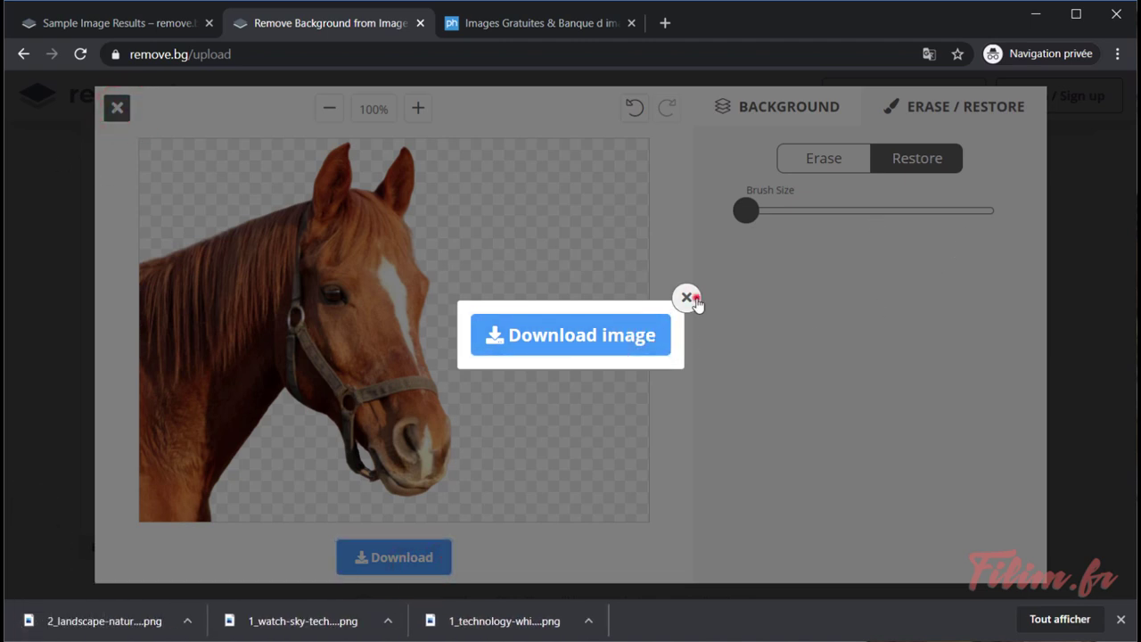
left_click(116, 108)
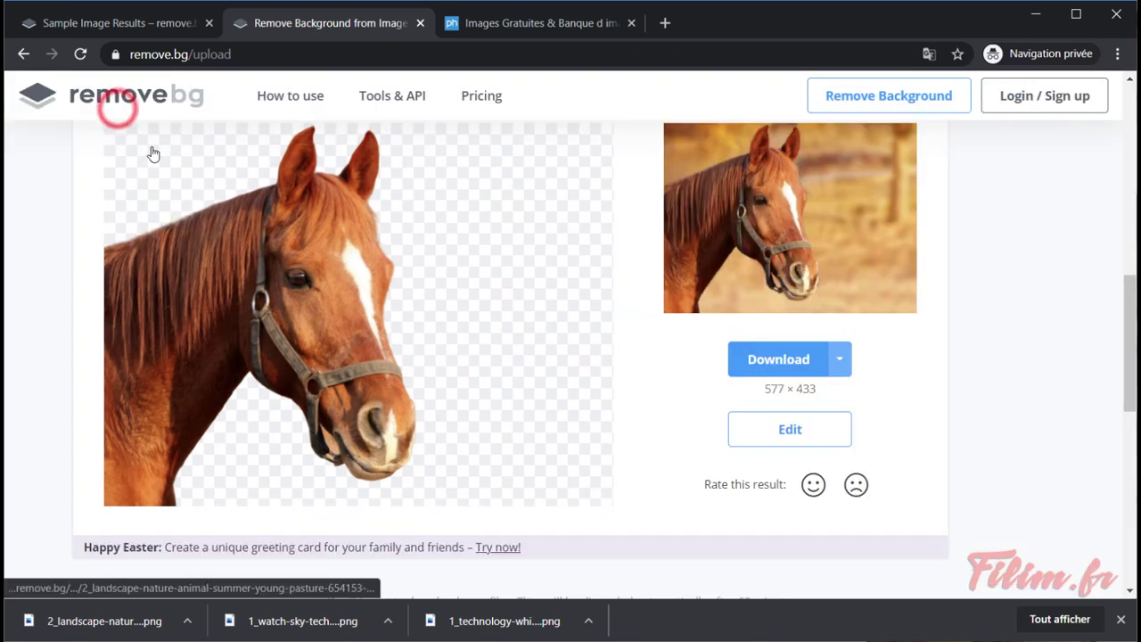
- Dismiss both horse results to return to the empty upload page
scroll(491, 311, "down", 4)
left_click(924, 264)
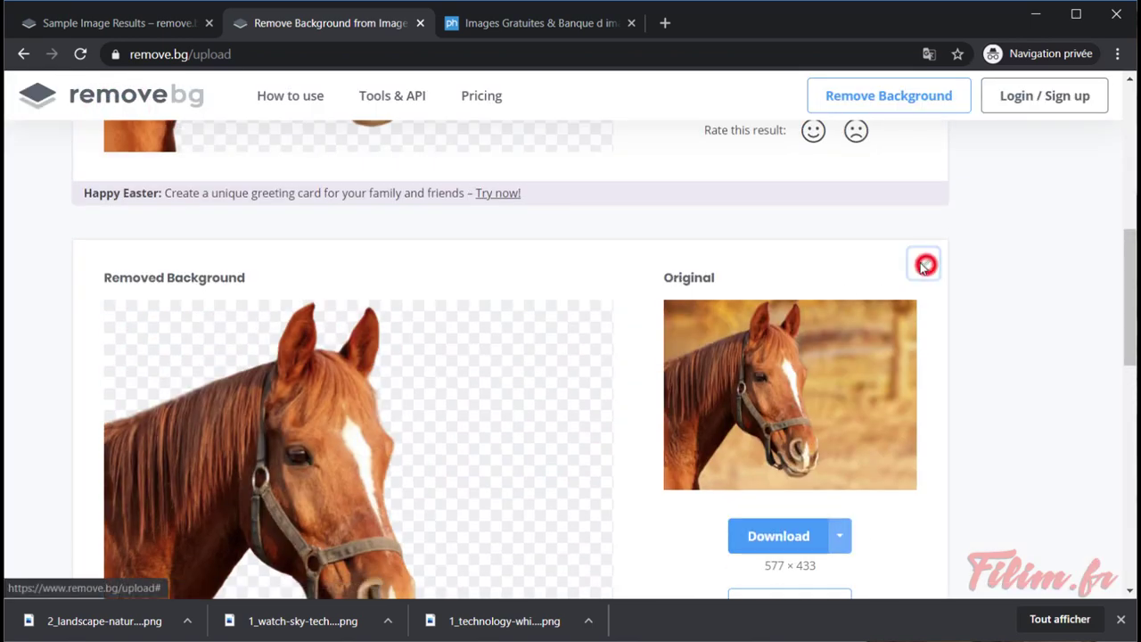
scroll(513, 369, "up", 6)
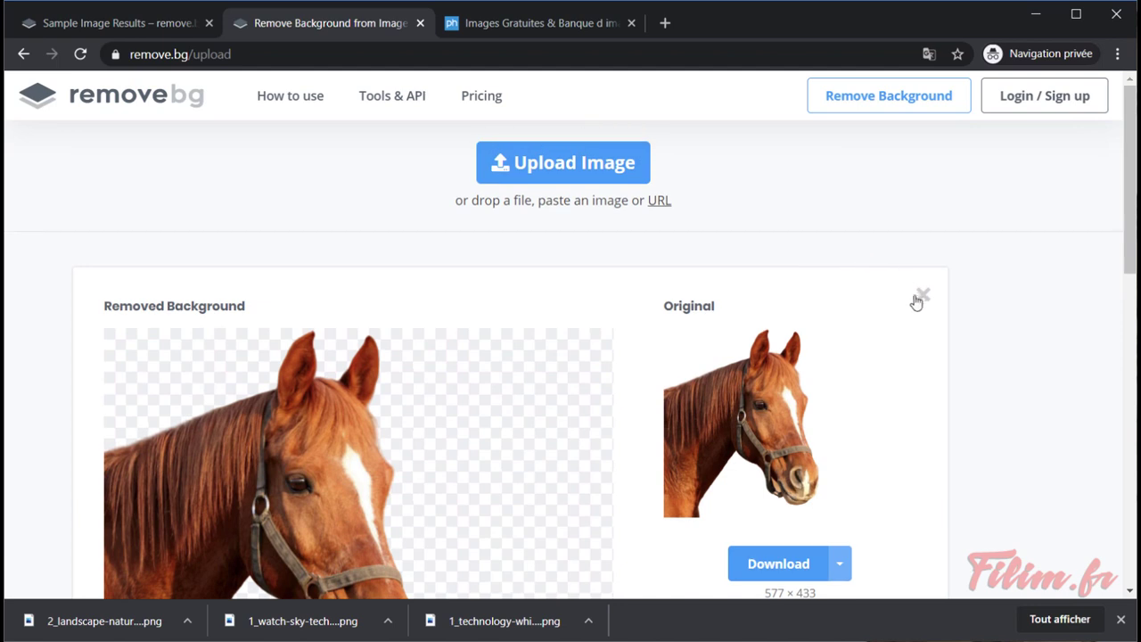
left_click(922, 296)
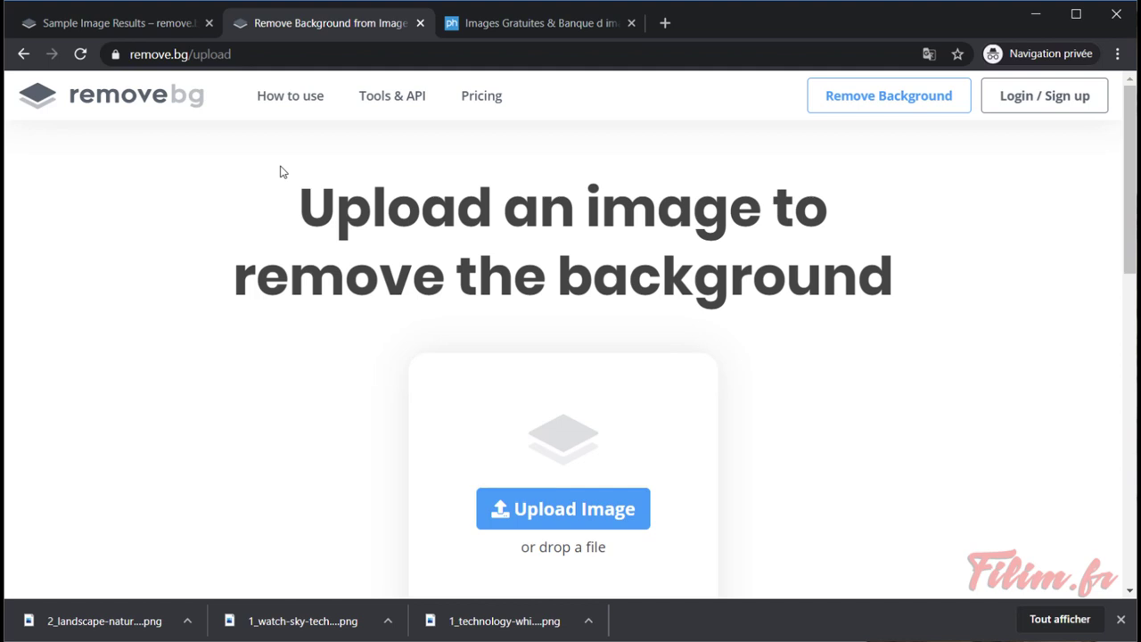
- Upload the portrait of the woman with the pink flower crown for background removal
left_click(562, 497)
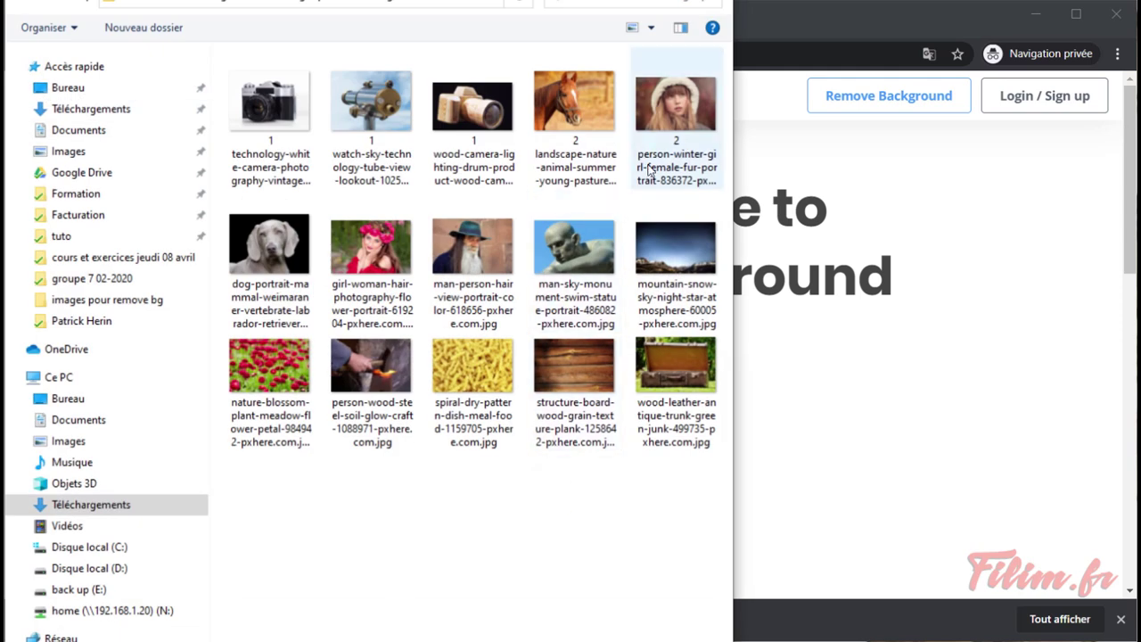
left_click(673, 105)
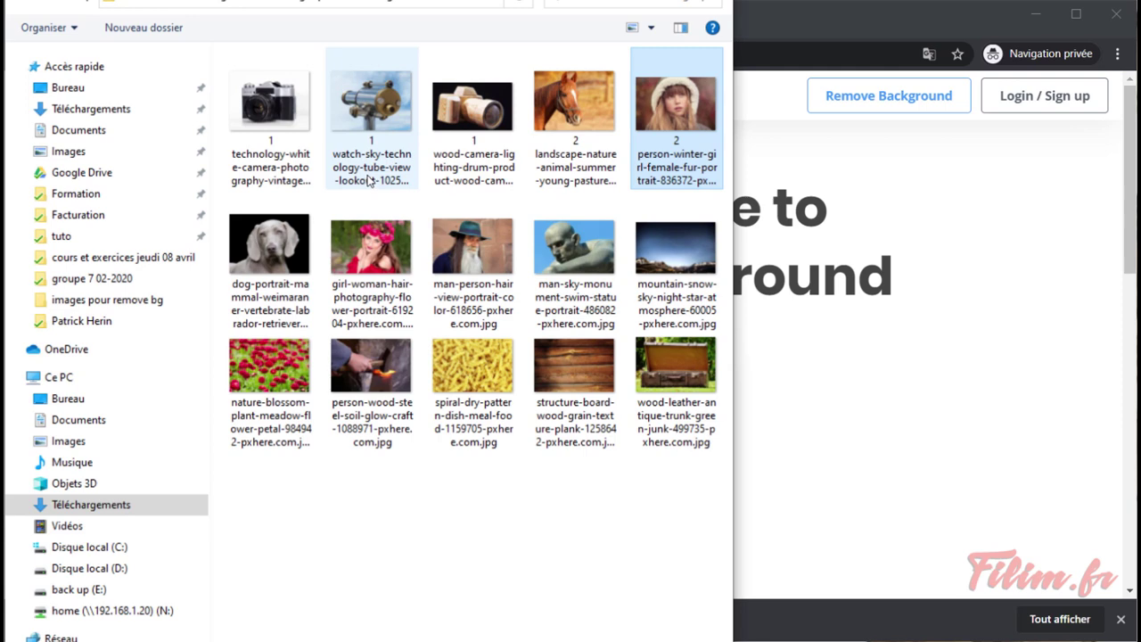
left_click(366, 258)
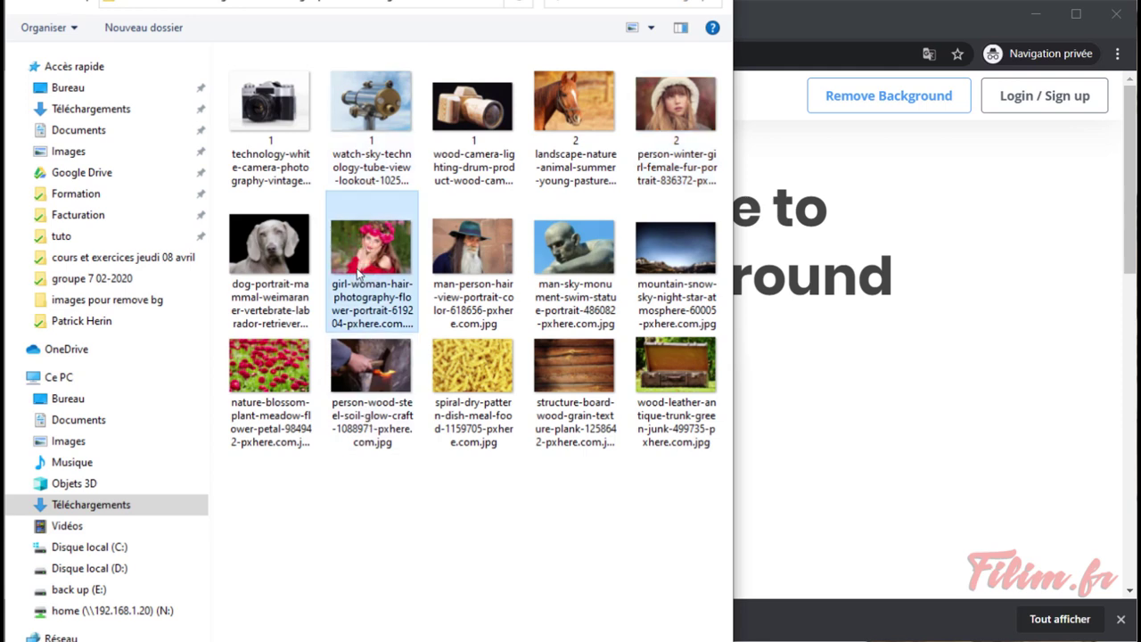
left_click_drag(363, 258, 892, 374)
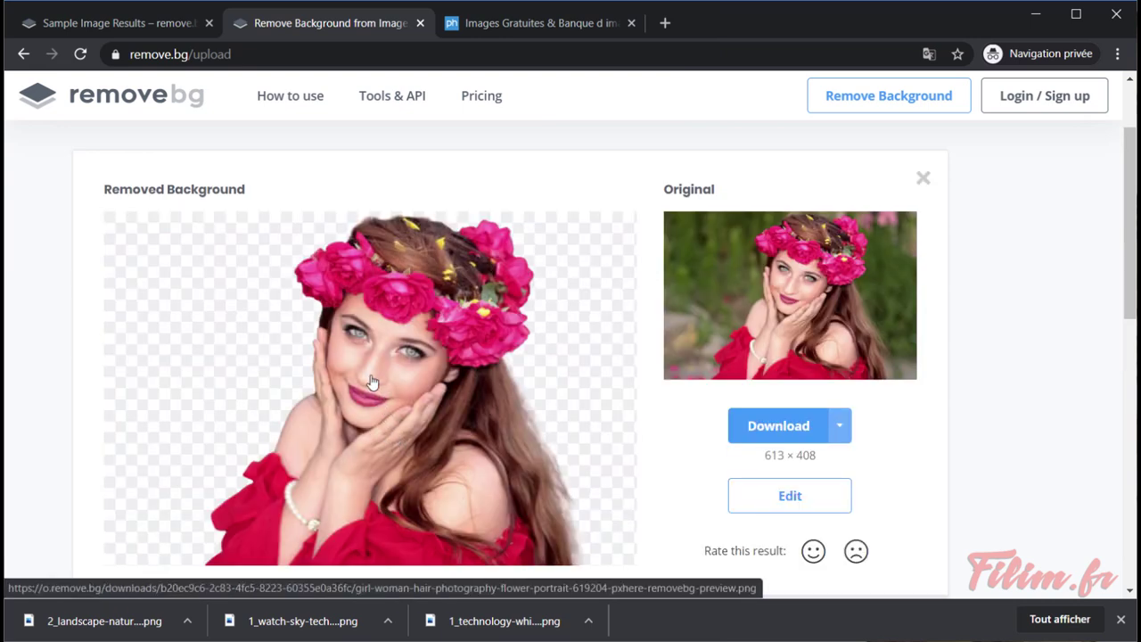
- Check the portrait cutout, open it in the editor and show the options for replacing its background
scroll(372, 382, "down", 1)
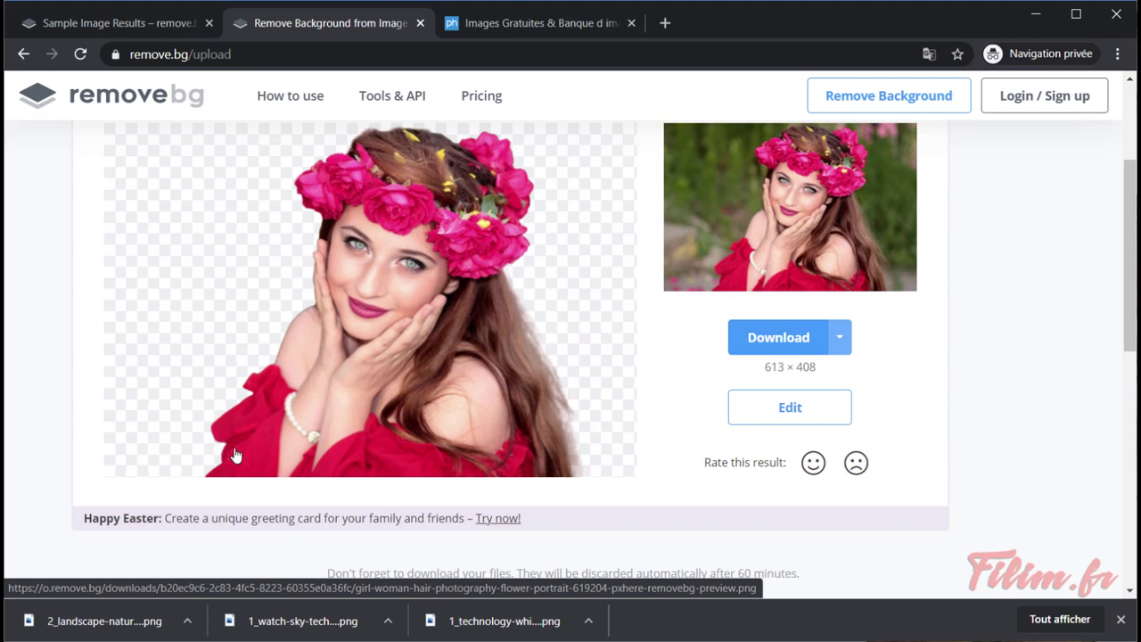
scroll(253, 452, "up", 1)
scroll(264, 456, "down", 1)
left_click(776, 414)
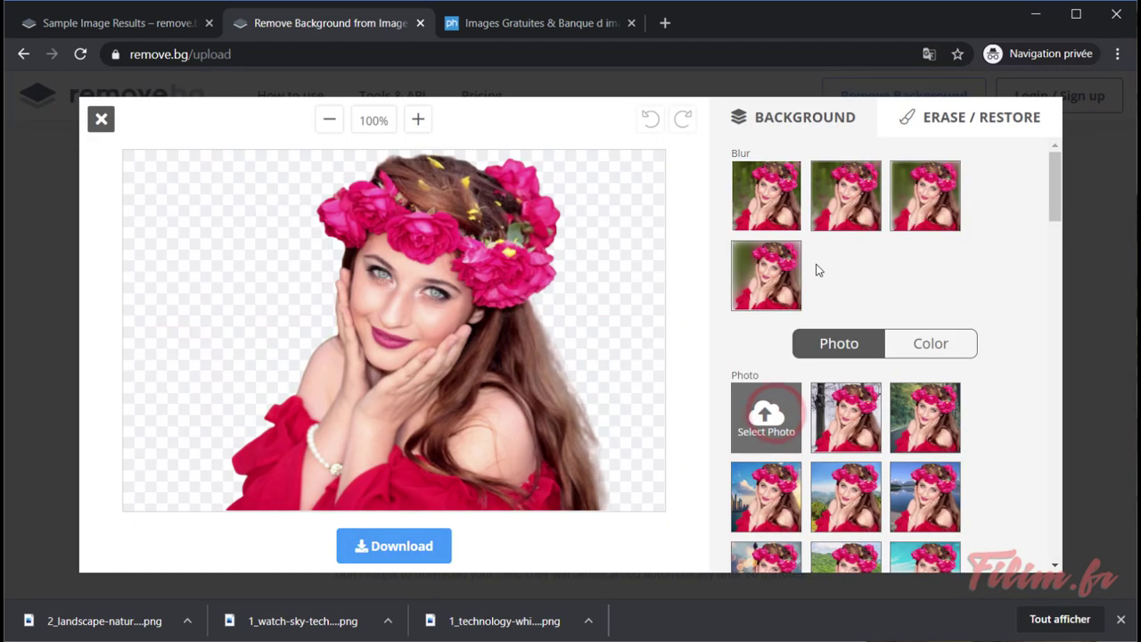
left_click(973, 123)
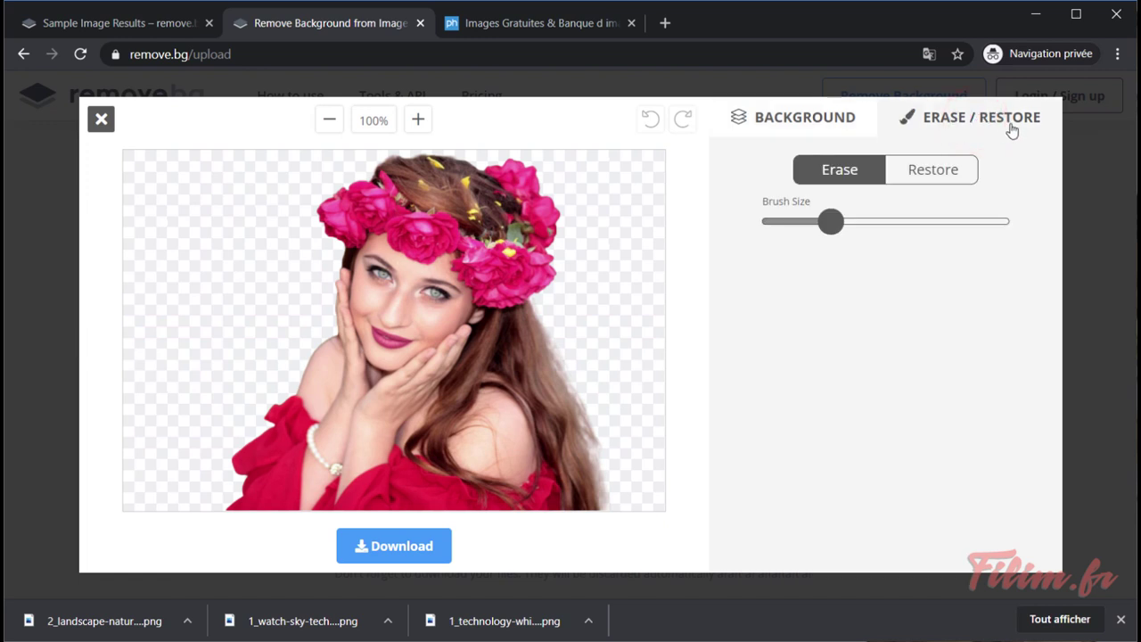
left_click(824, 130)
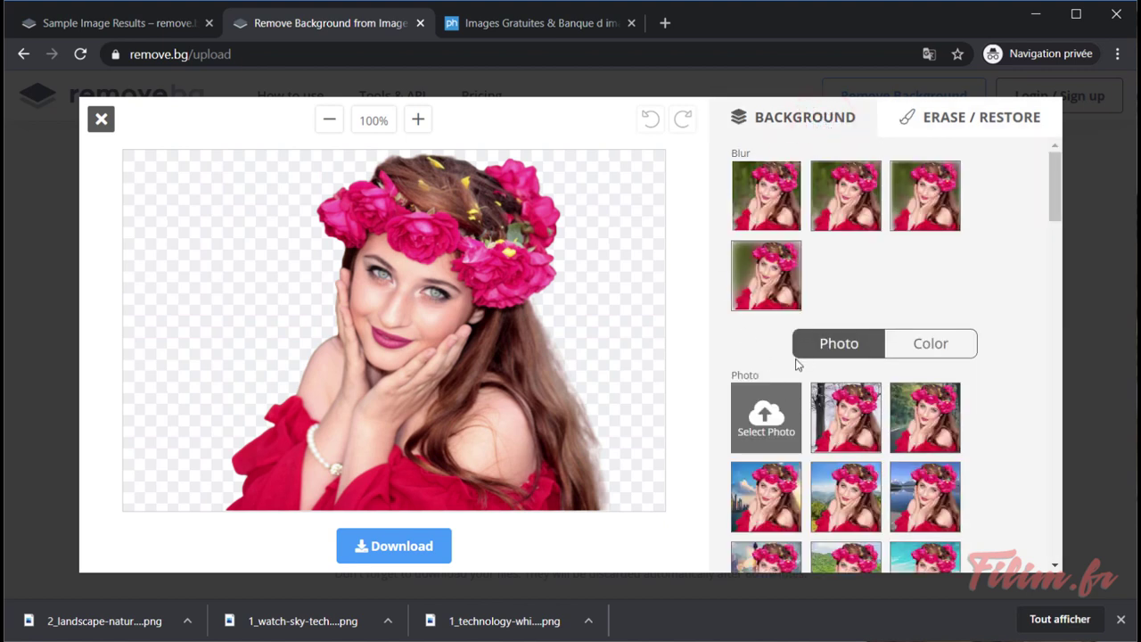
- Try several preset photo backgrounds behind the woman, including the snowy tree, forest road, misty mountains, red bridge and brick wall
scroll(857, 438, "down", 1)
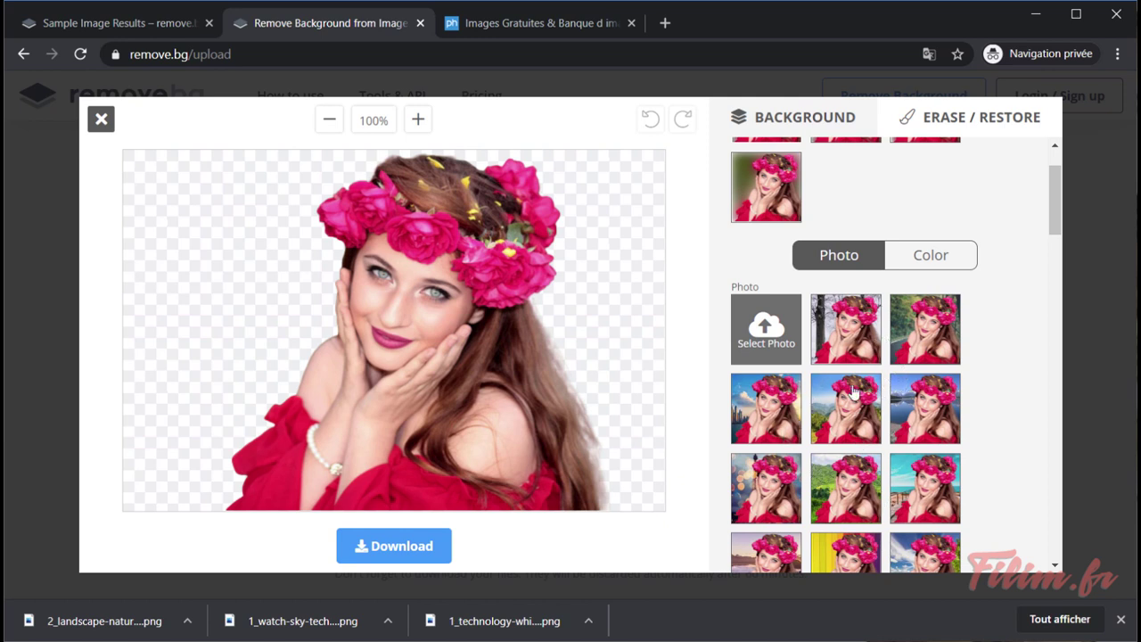
left_click(852, 355)
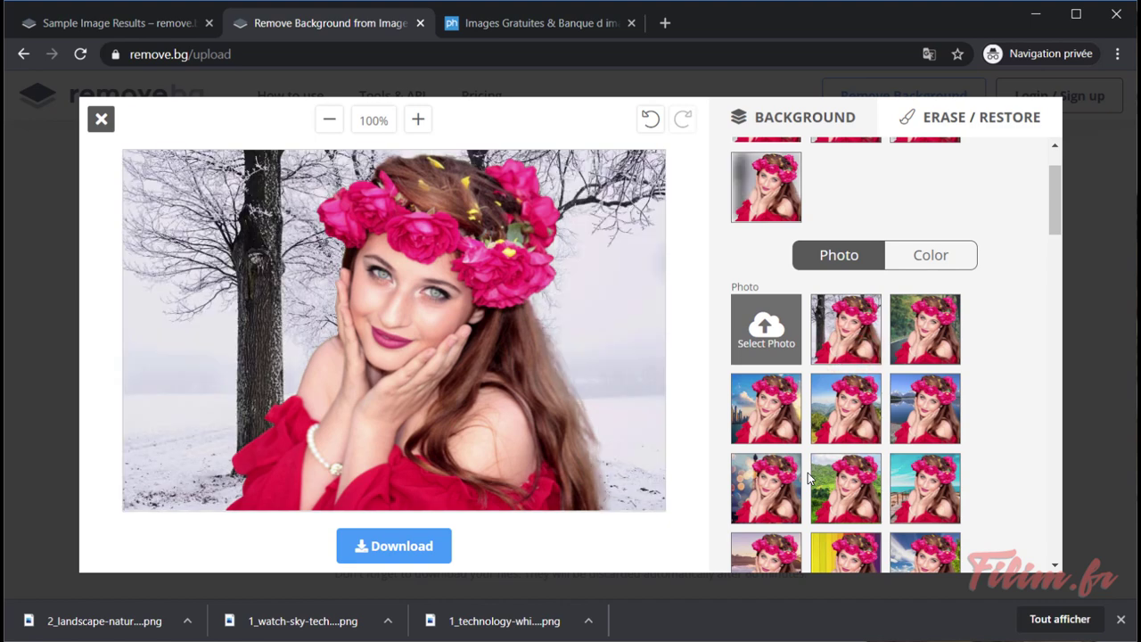
left_click(918, 339)
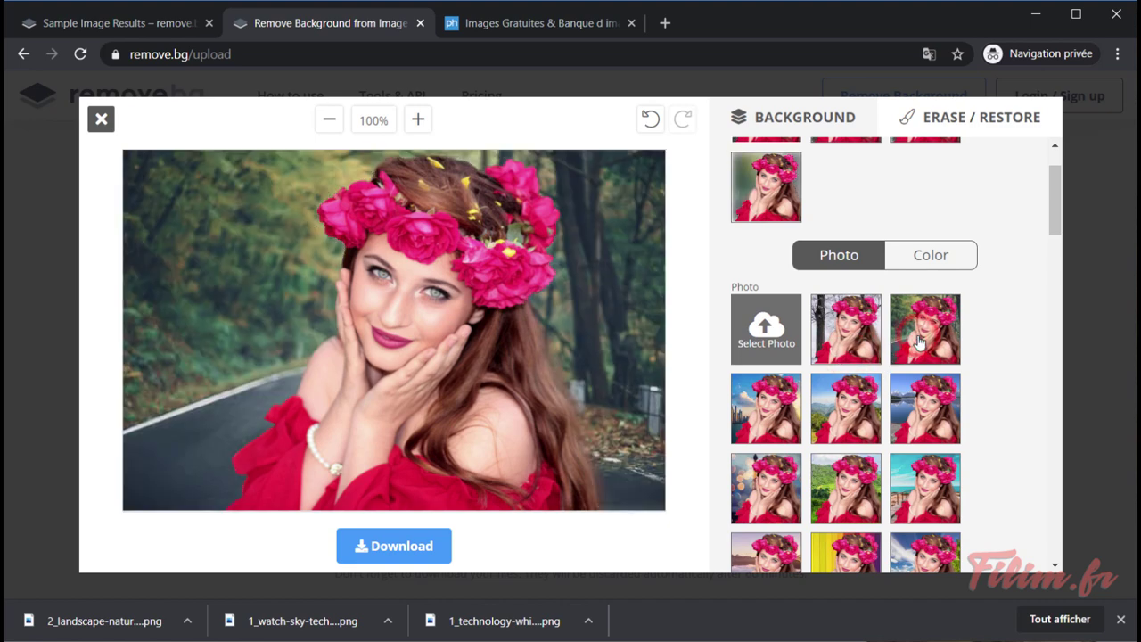
scroll(887, 375, "down", 2)
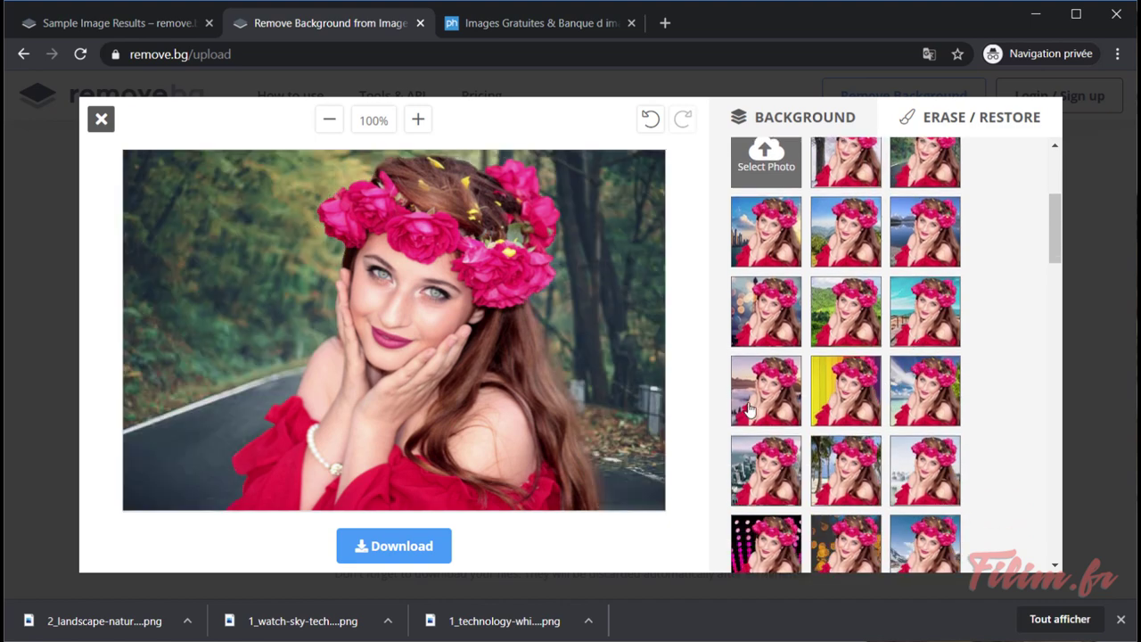
left_click(751, 408)
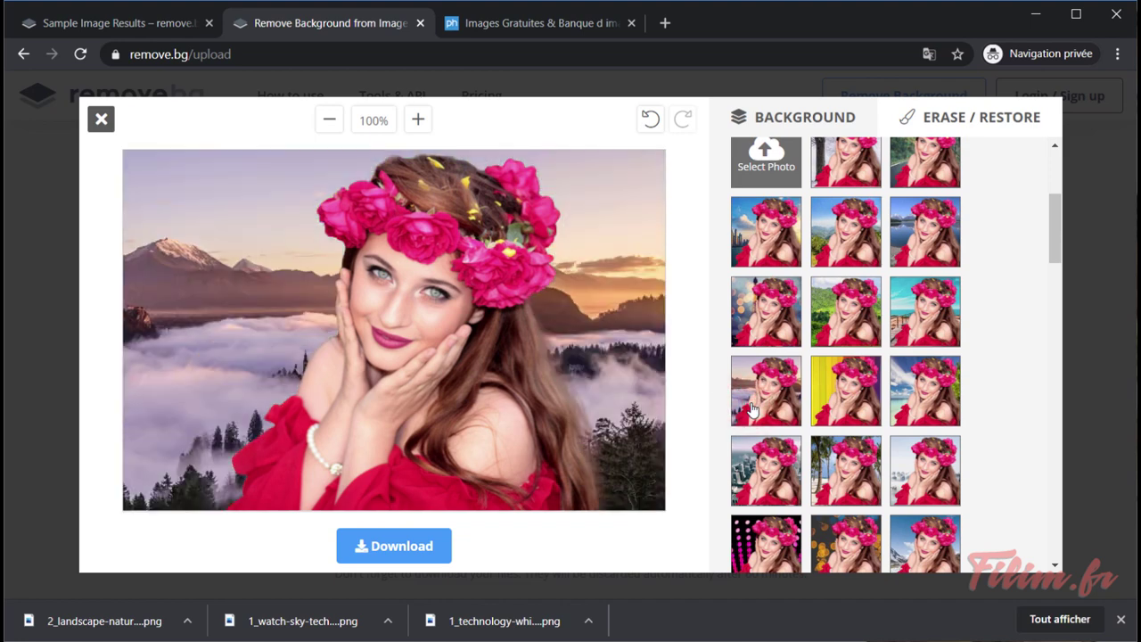
scroll(752, 408, "down", 2)
left_click(768, 435)
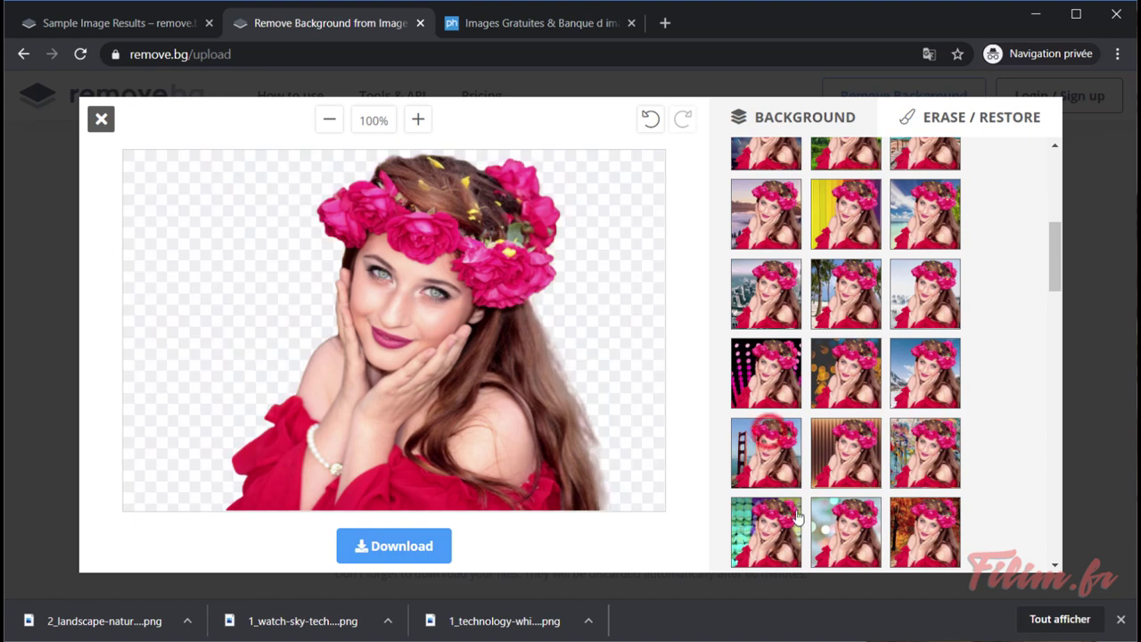
scroll(823, 409, "down", 3)
left_click(871, 361)
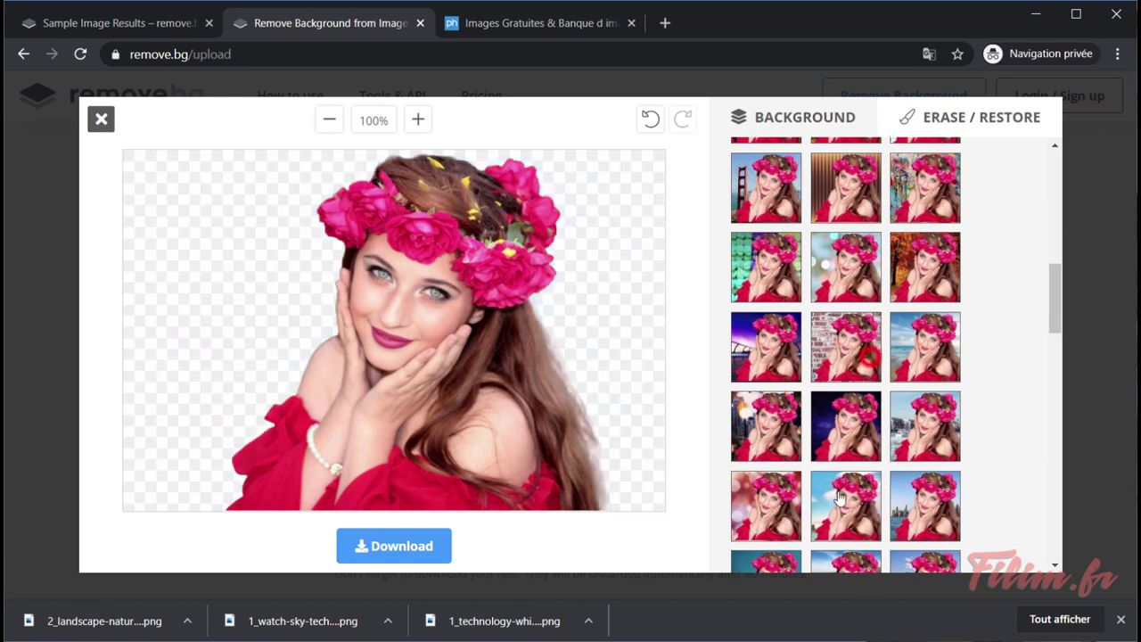
scroll(841, 491, "up", 5)
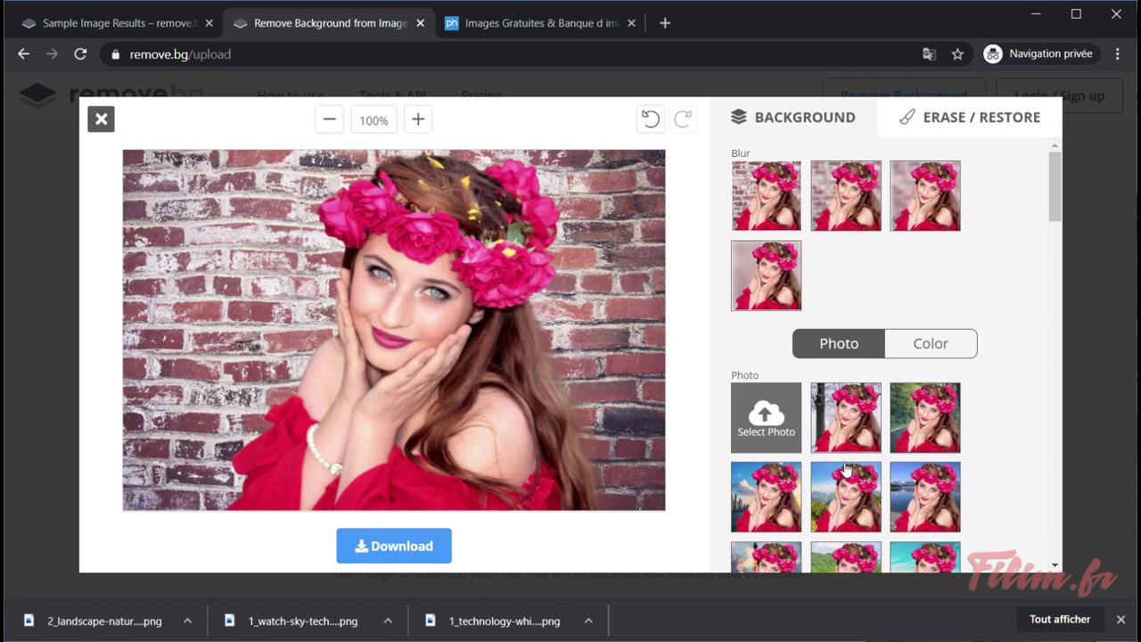
- Set the local photo of red meadow flowers (nature-blossom-plant-meadow-flower-petal) as the portrait's custom background
left_click(753, 419)
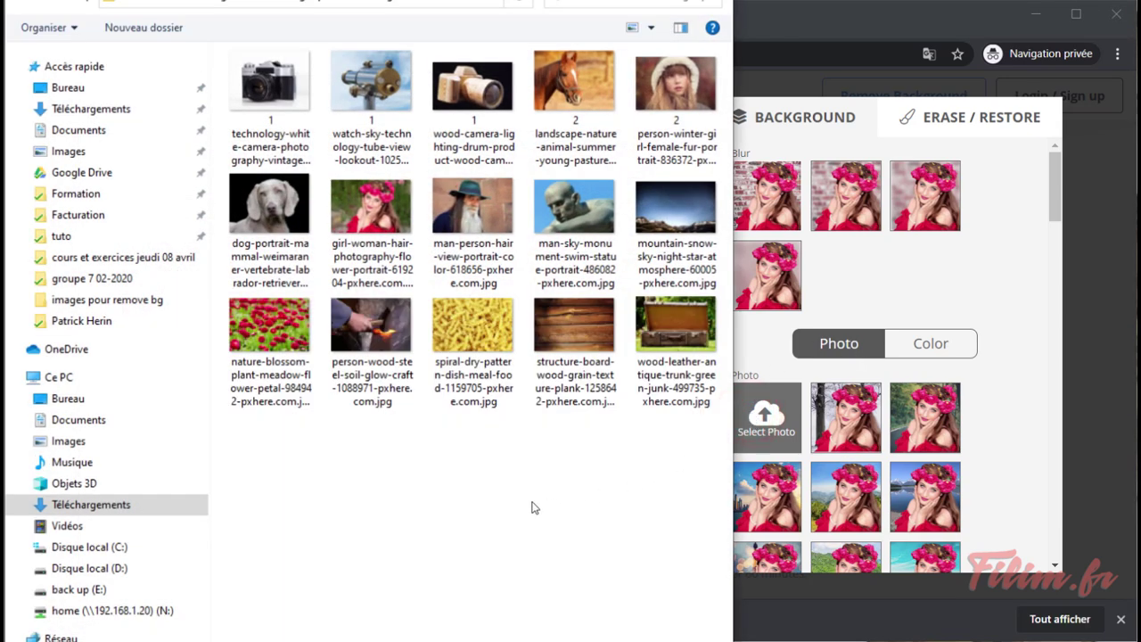
left_click(473, 316)
left_click(252, 339)
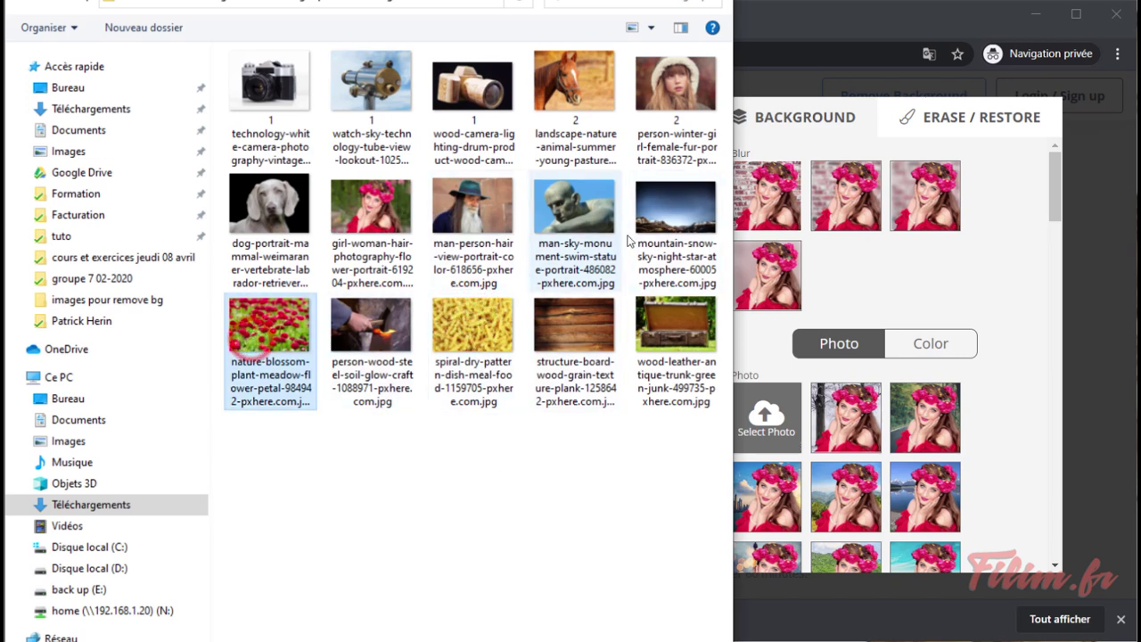
left_click(604, 328)
left_click(682, 253)
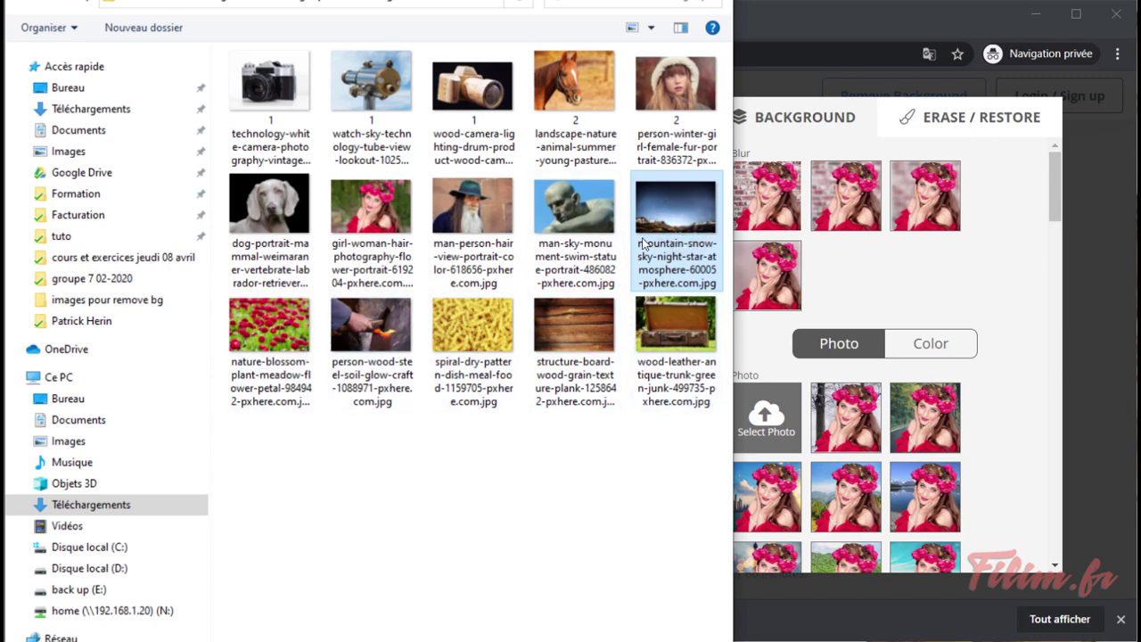
double_click(271, 345)
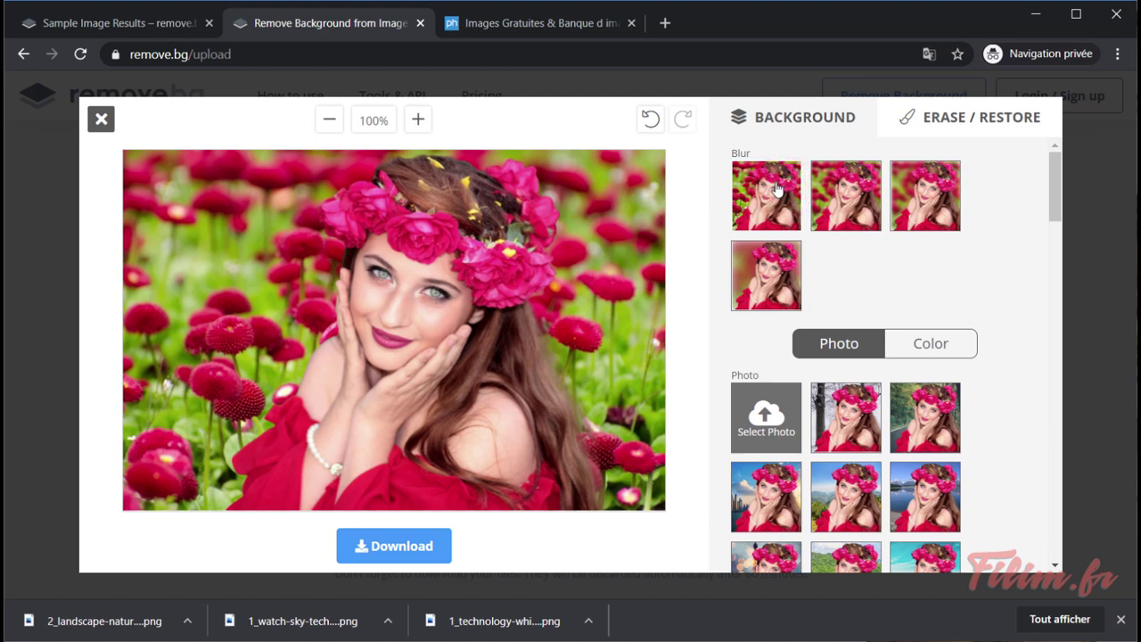
- Compare the blur levels on the flower meadow background and apply the lightest blur
left_click(840, 190)
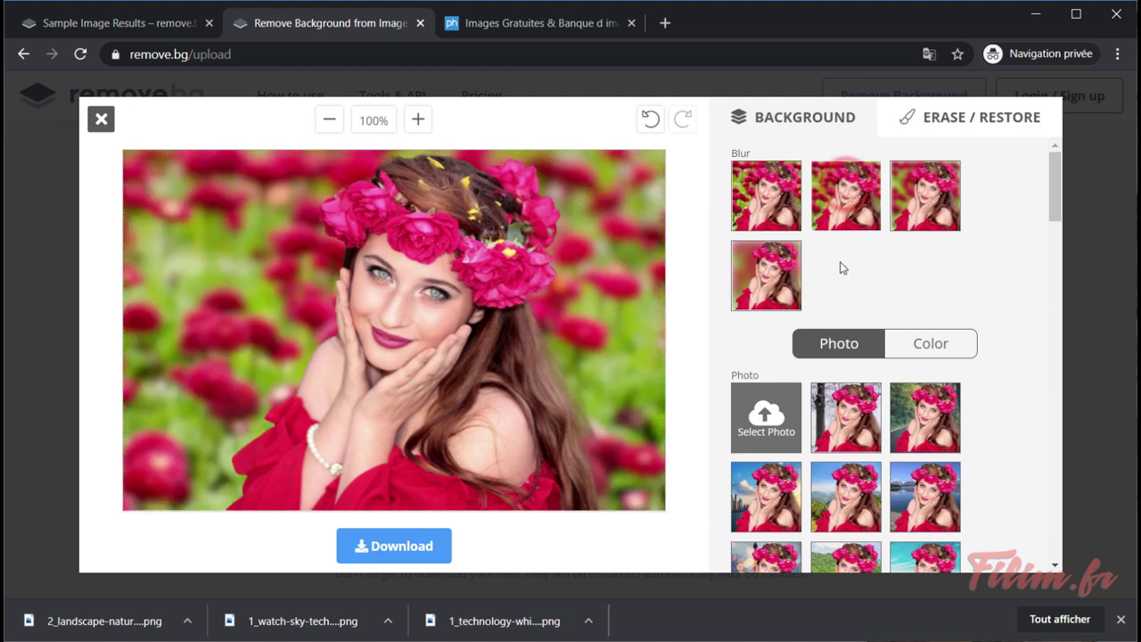
left_click(918, 209)
left_click(777, 282)
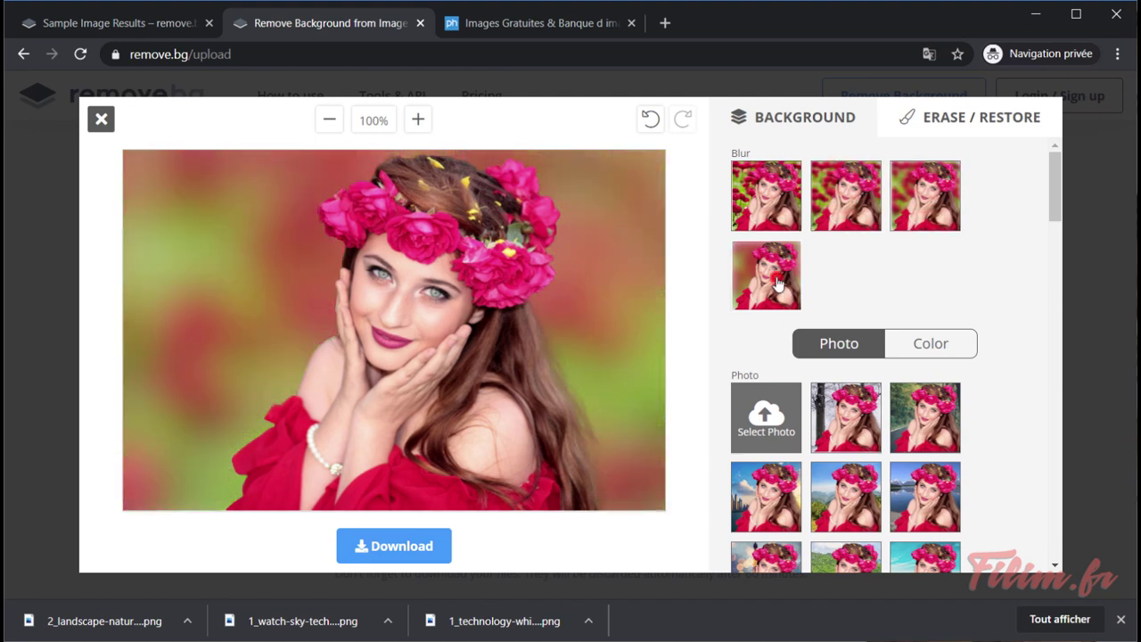
left_click(871, 211)
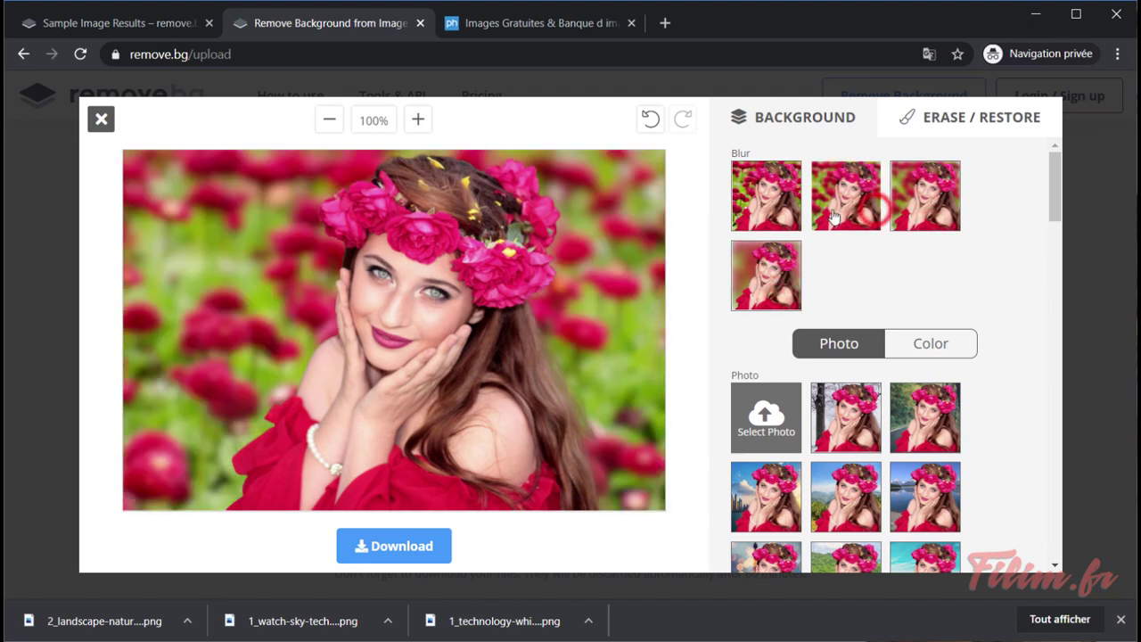
left_click(759, 213)
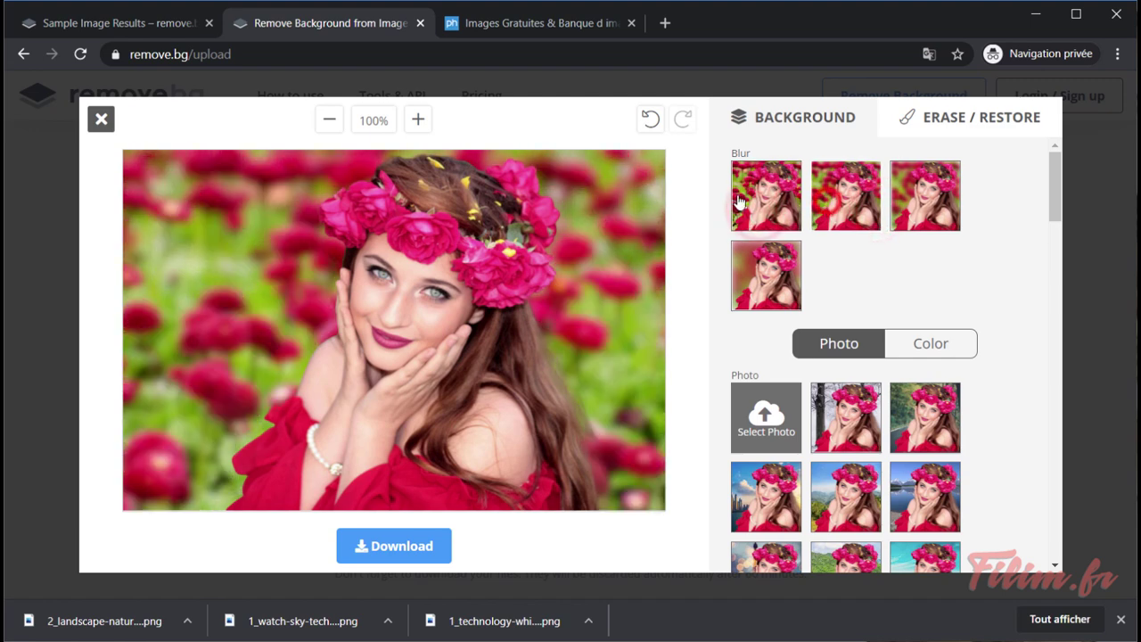
left_click(738, 203)
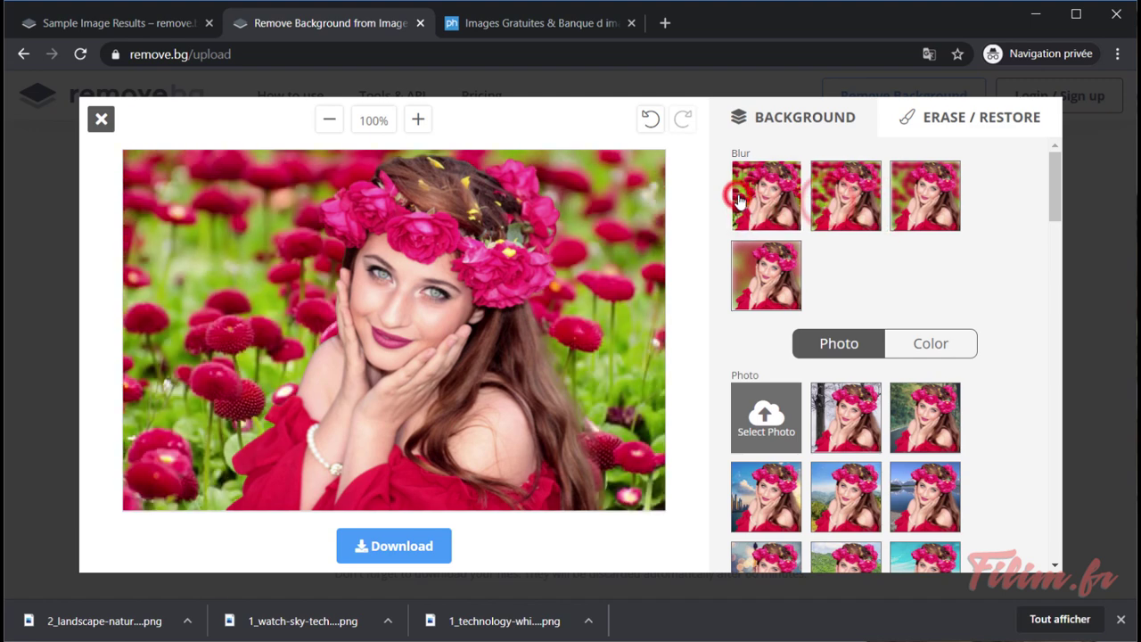
left_click(873, 203)
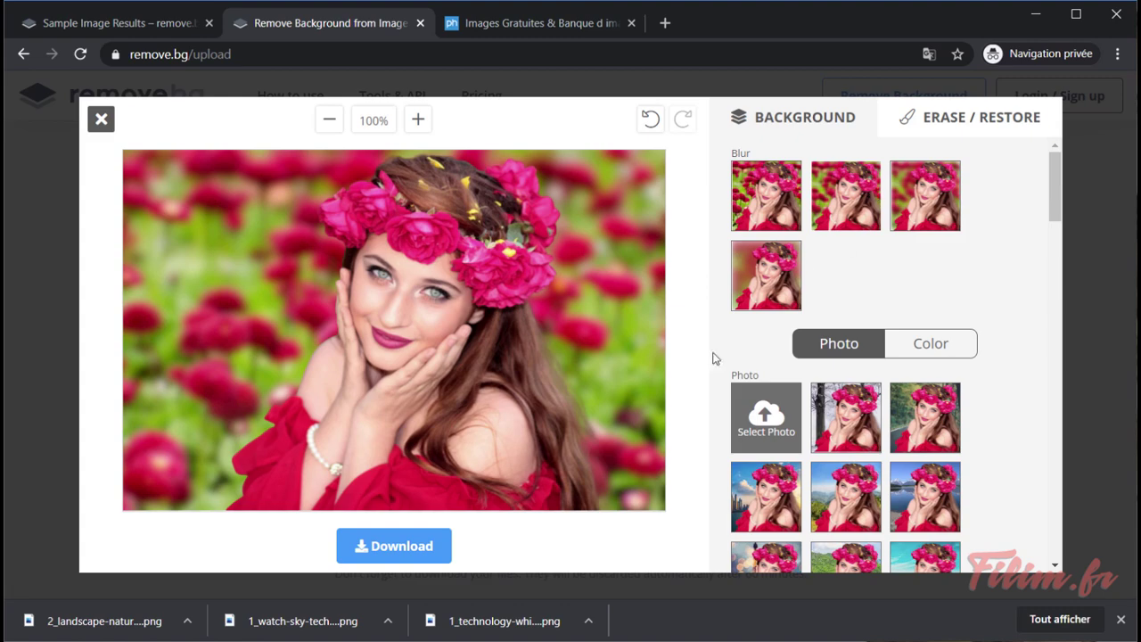
- Download the portrait with its blurred flower background and view the saved file from the Téléchargements folder, then return to the browser
left_click(407, 544)
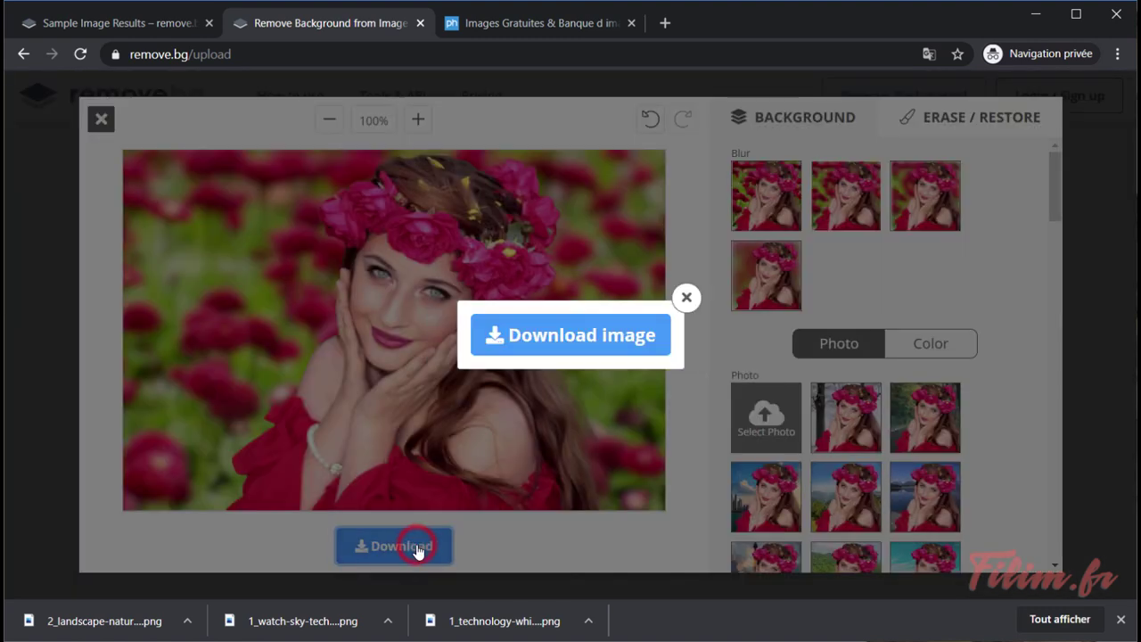
left_click(569, 338)
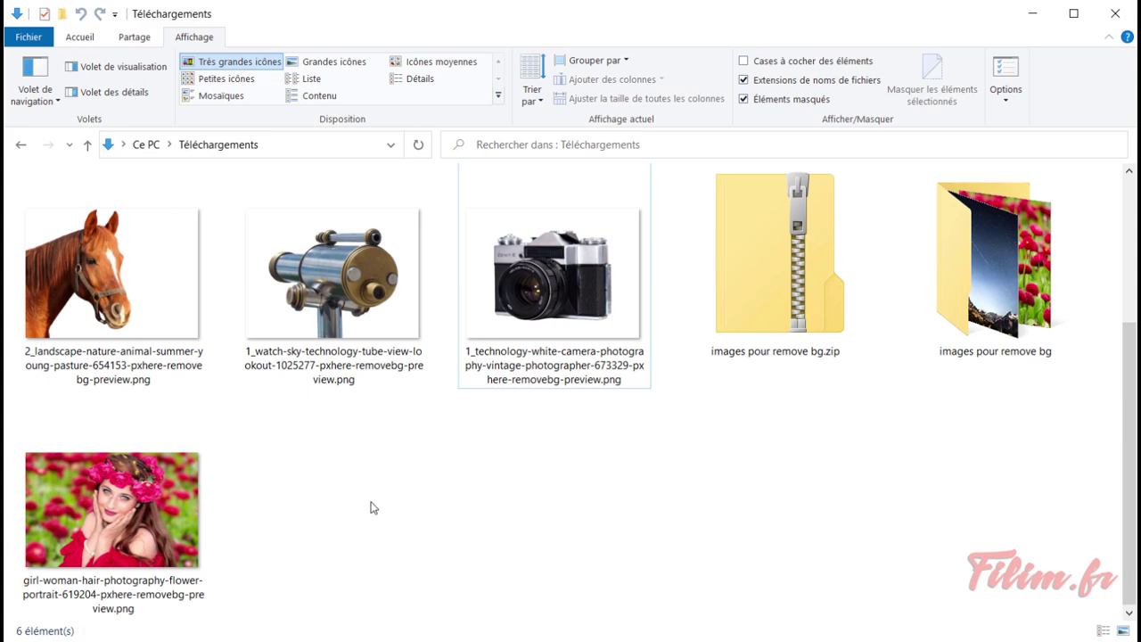
left_click(339, 516)
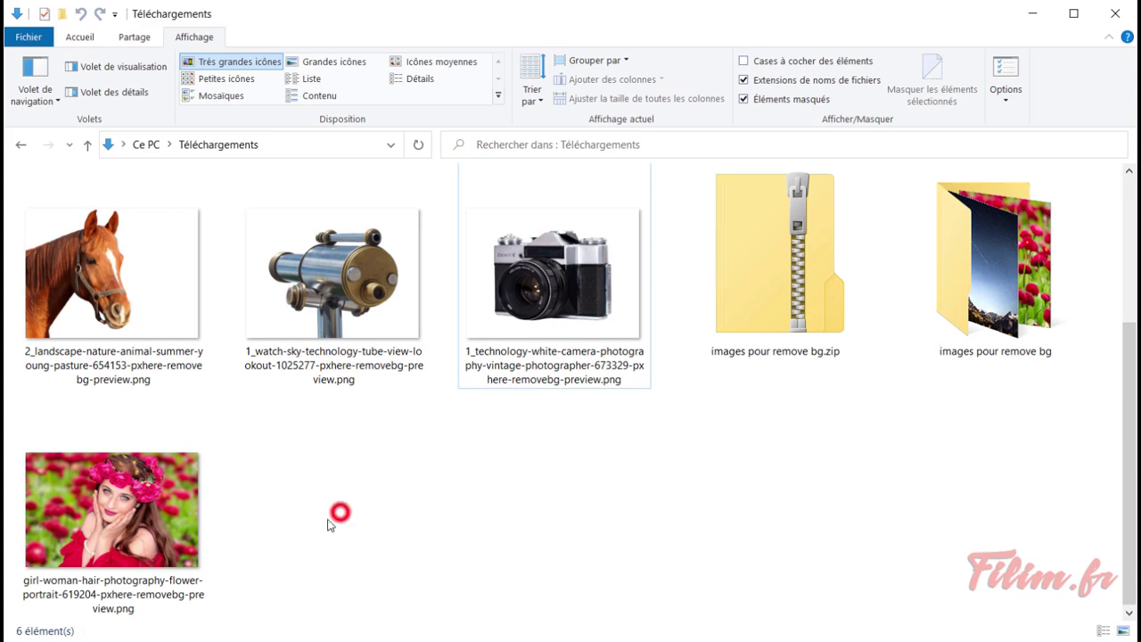
left_click(194, 531)
double_click(194, 530)
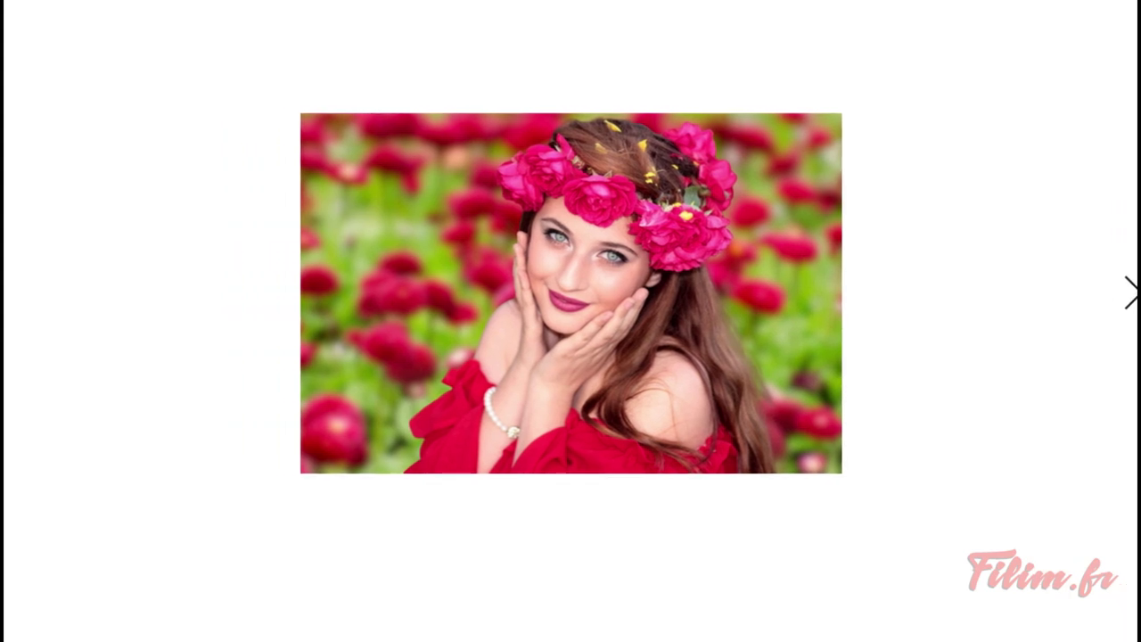
key("alt+F4")
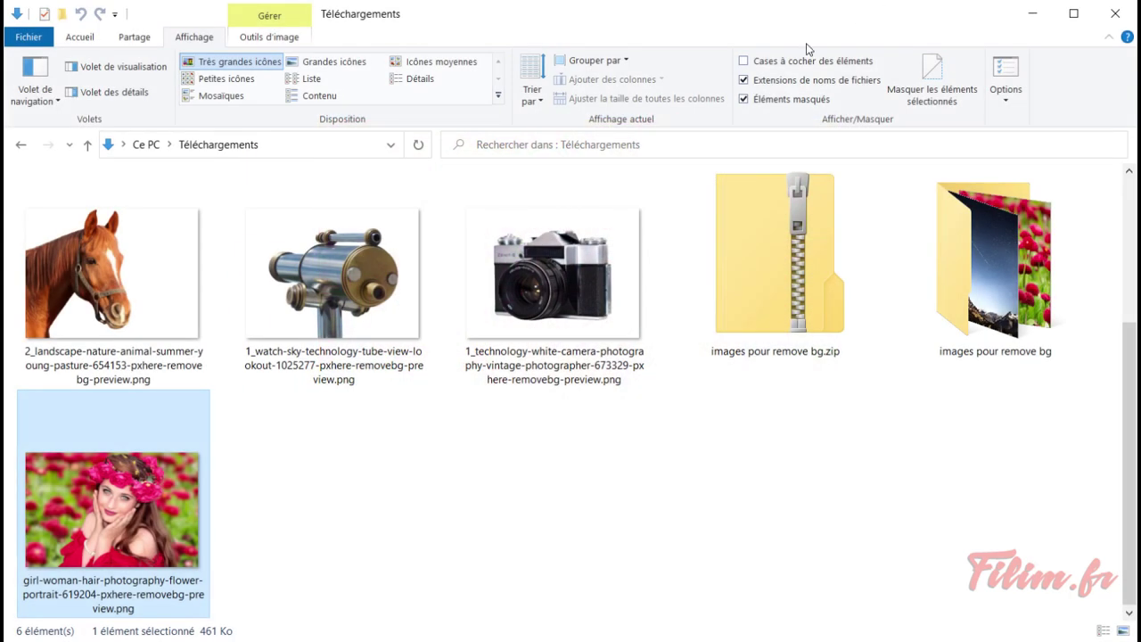
left_click(1034, 14)
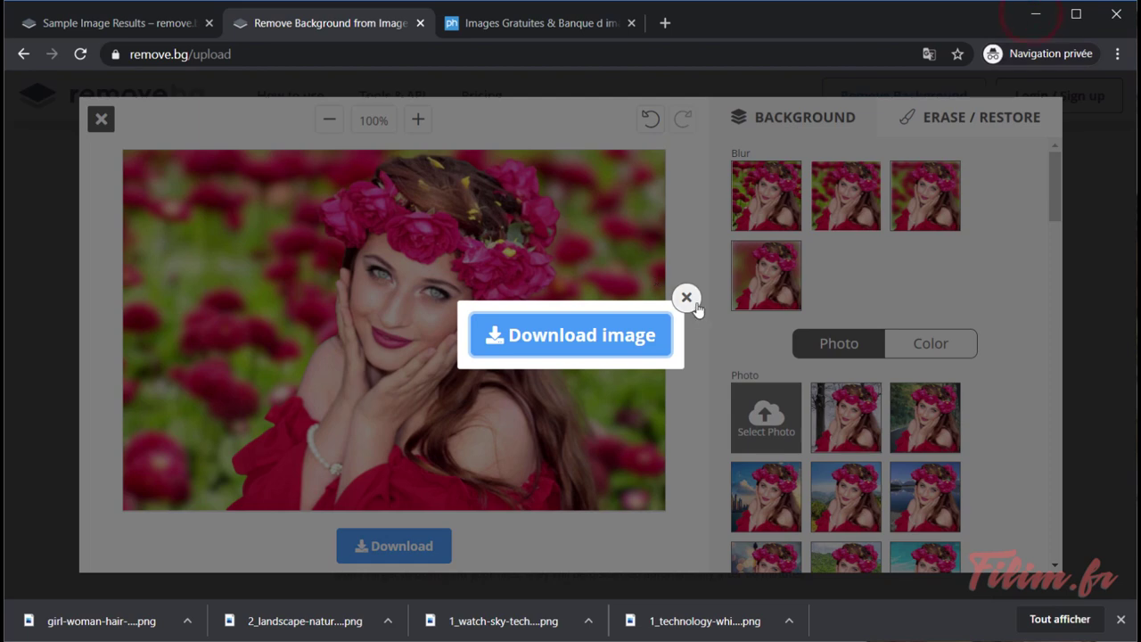
- Close the download prompt and the editor, and dismiss the flower crown portrait's result from the upload page
left_click(686, 297)
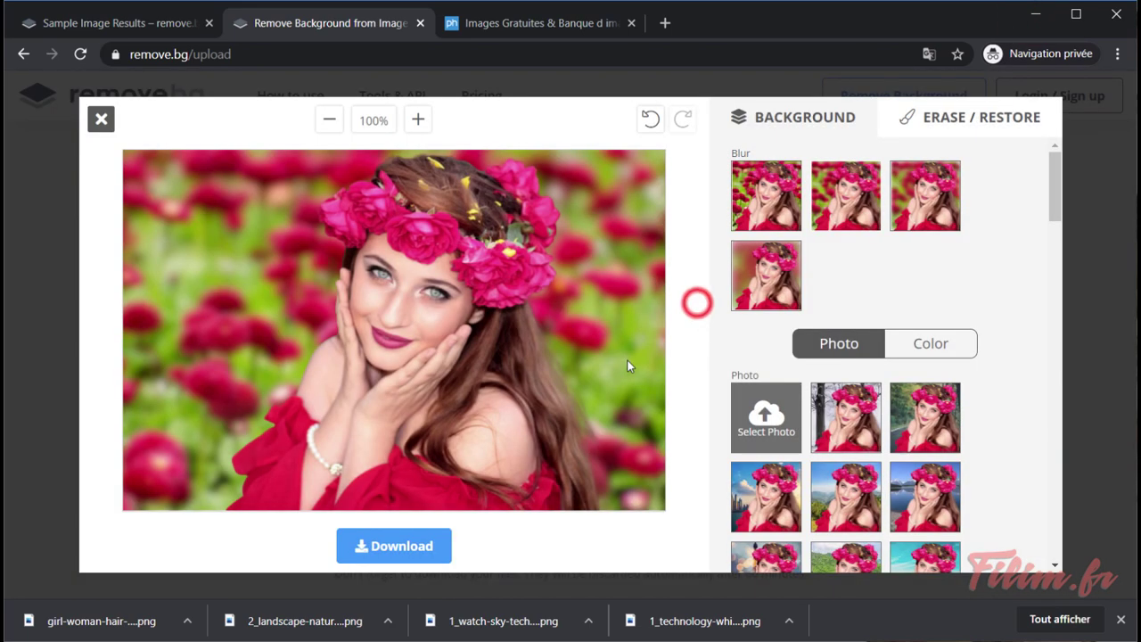
left_click(105, 128)
scroll(535, 344, "up", 2)
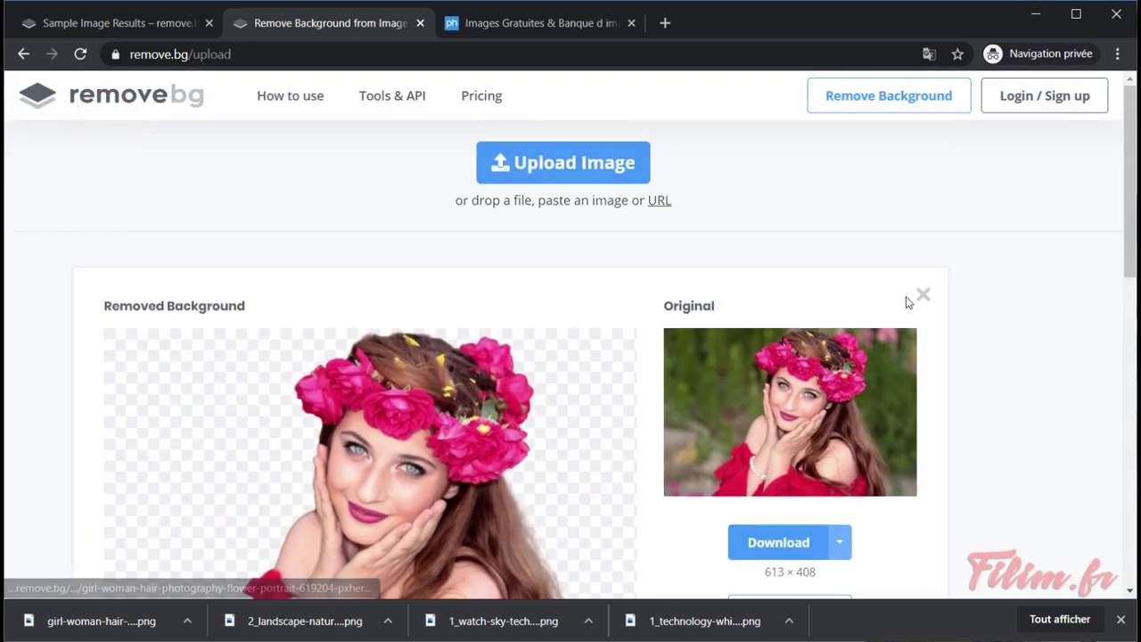
left_click_drag(908, 303, 835, 341)
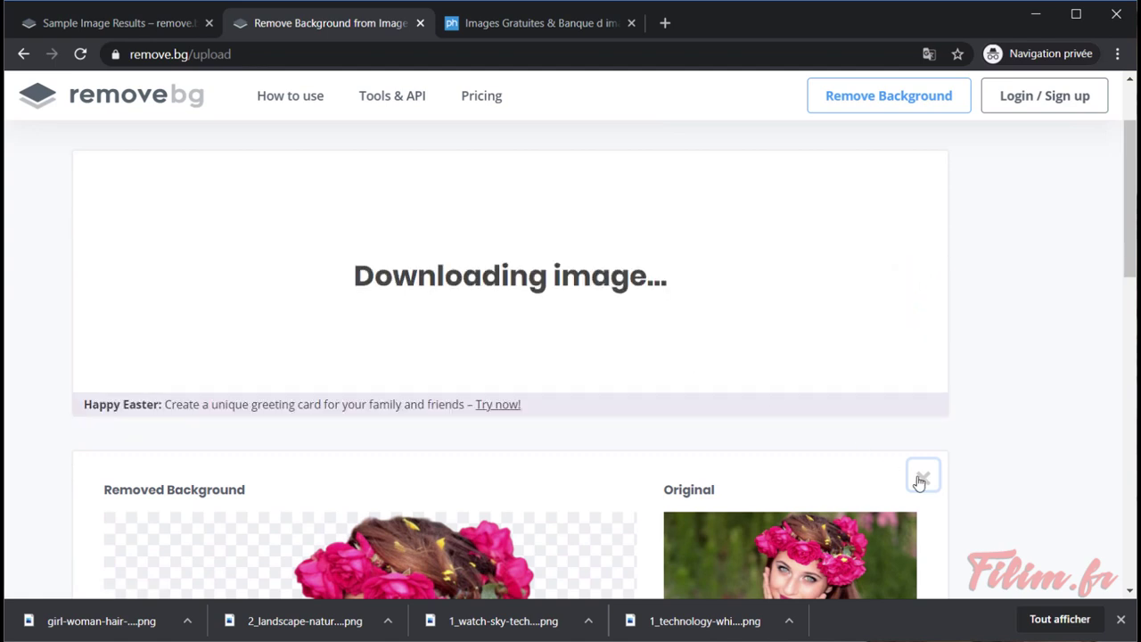
left_click(921, 479)
left_click(515, 214)
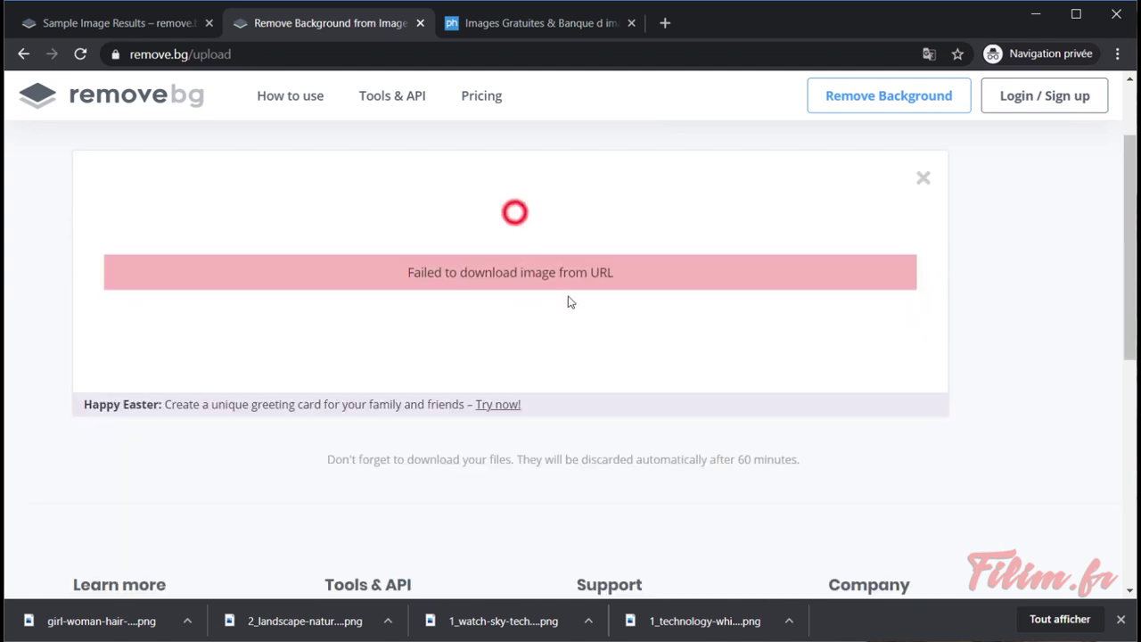
left_click_drag(923, 294, 644, 402)
- Upload the photo of the long-bearded man in the hat (man-person-hair-view-portrait-color-618656) for background removal
left_click(581, 161)
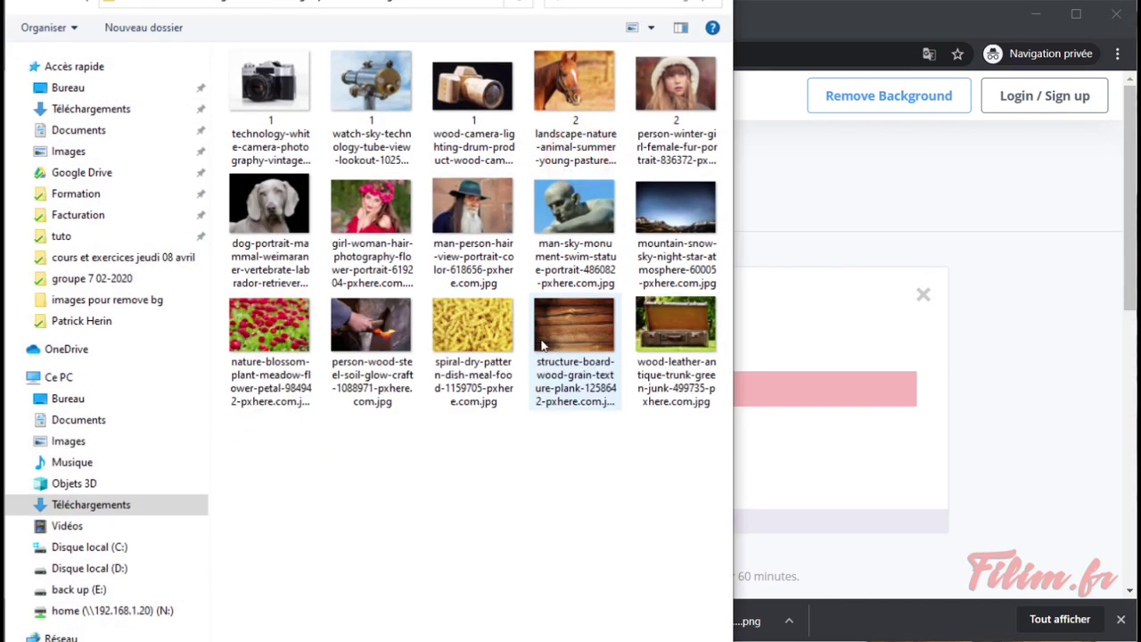
left_click(476, 210)
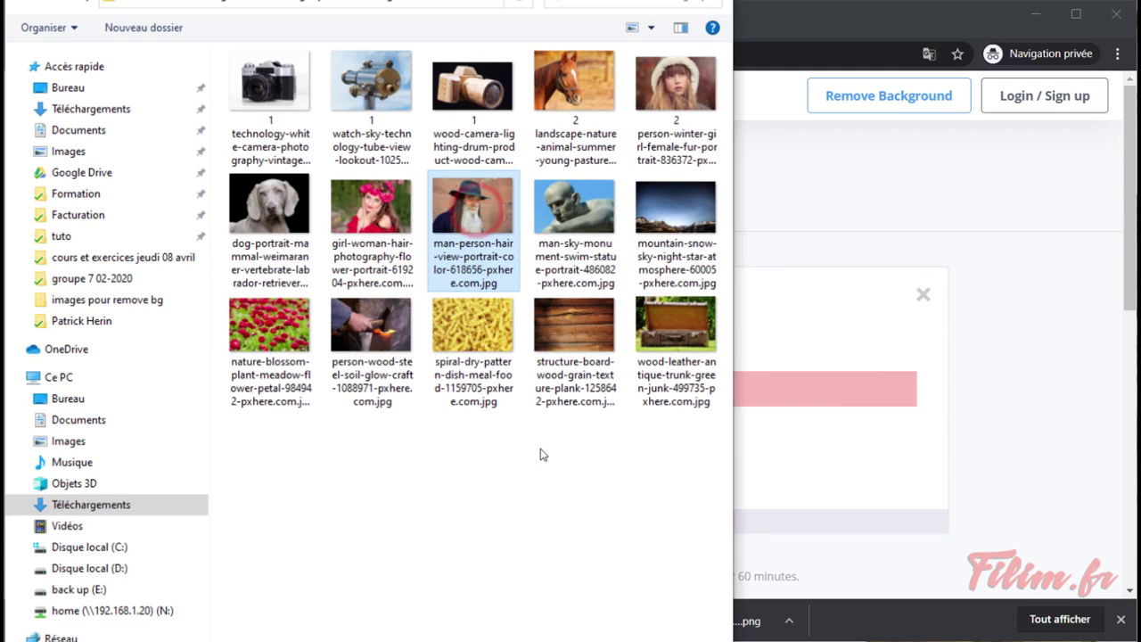
double_click(490, 230)
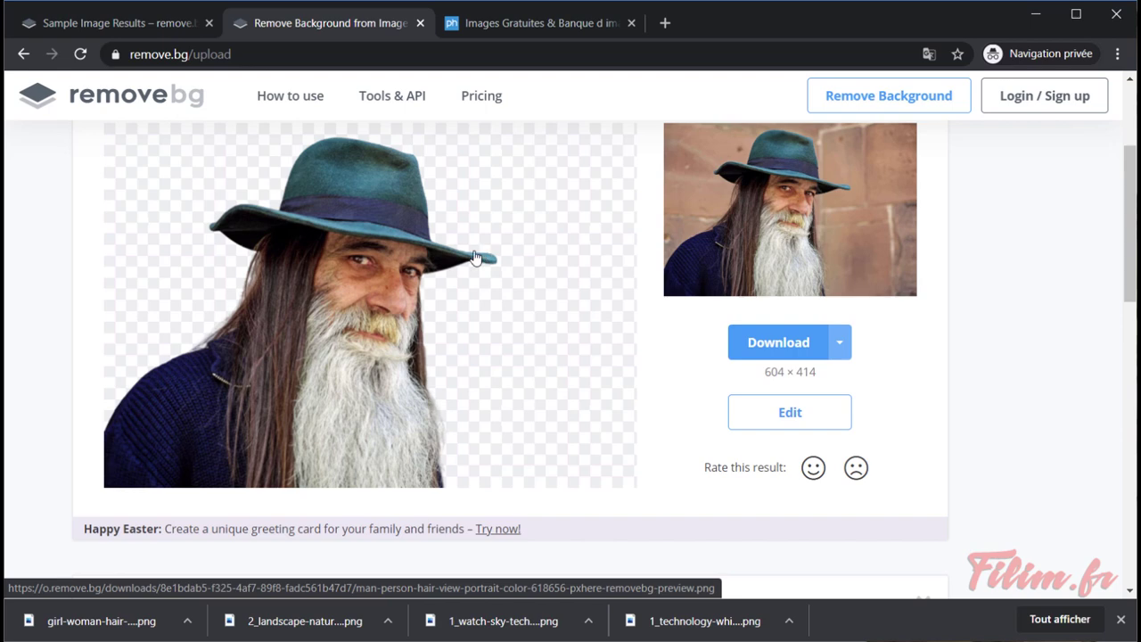
- Open the bearded man's cutout for editing and set the wood plank photo (structure-board-wood-grain-texture-plank) as its background
left_click(777, 412)
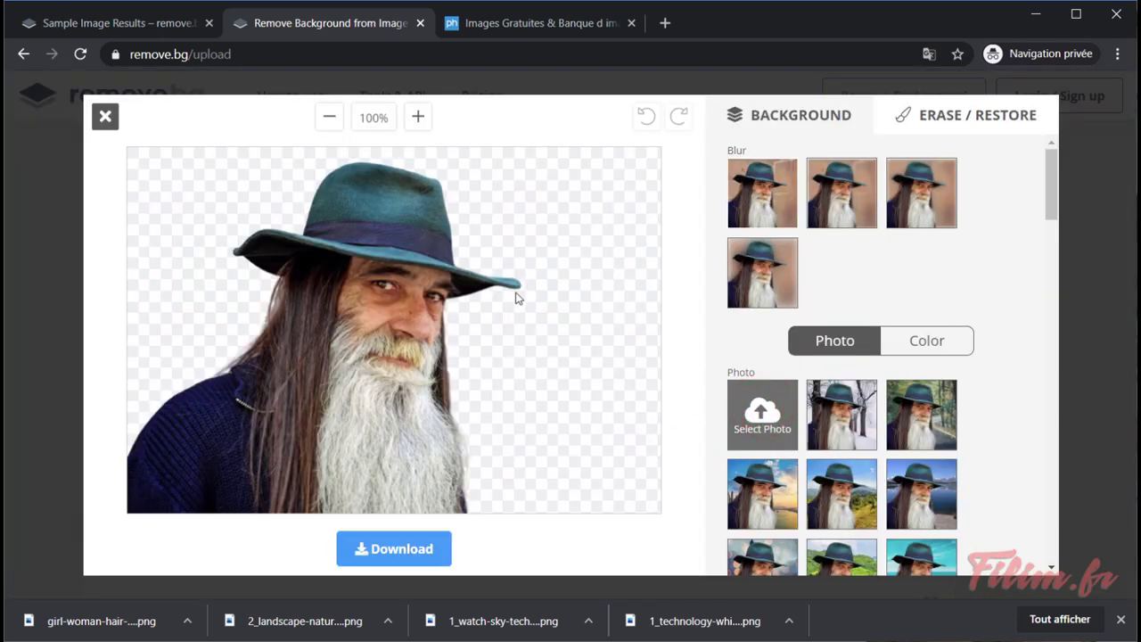
left_click(761, 403)
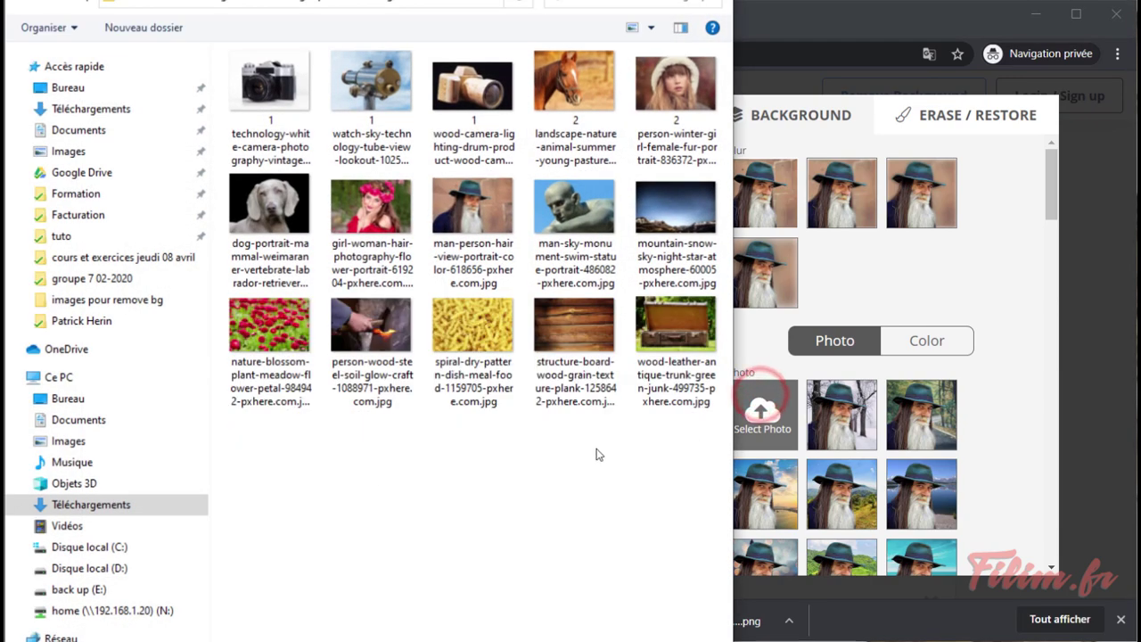
left_click(571, 330)
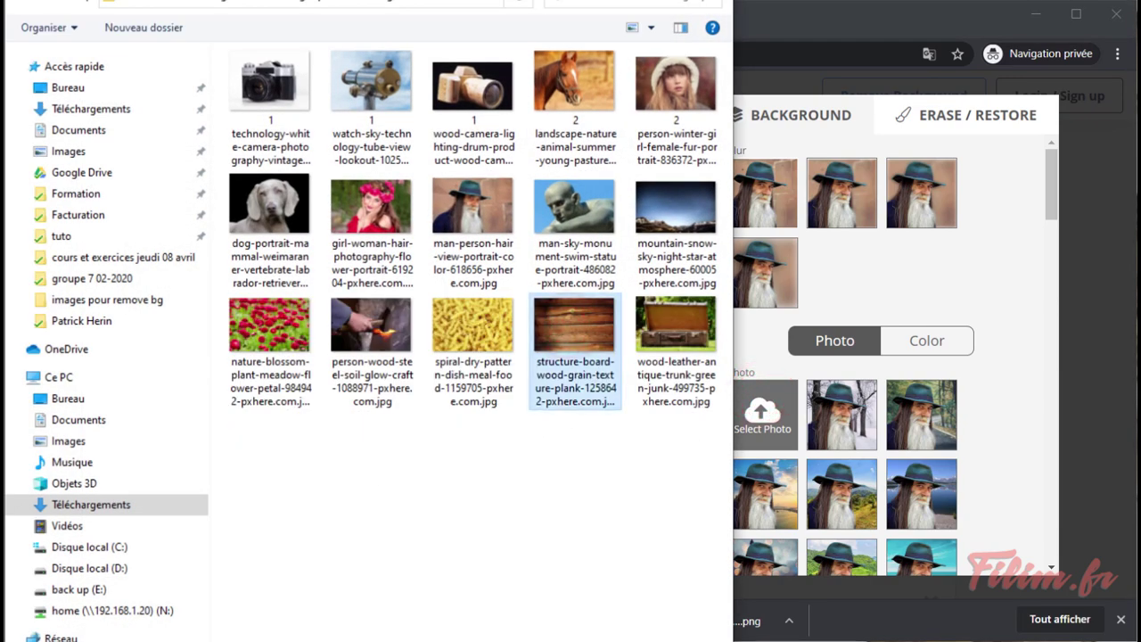
key("Return")
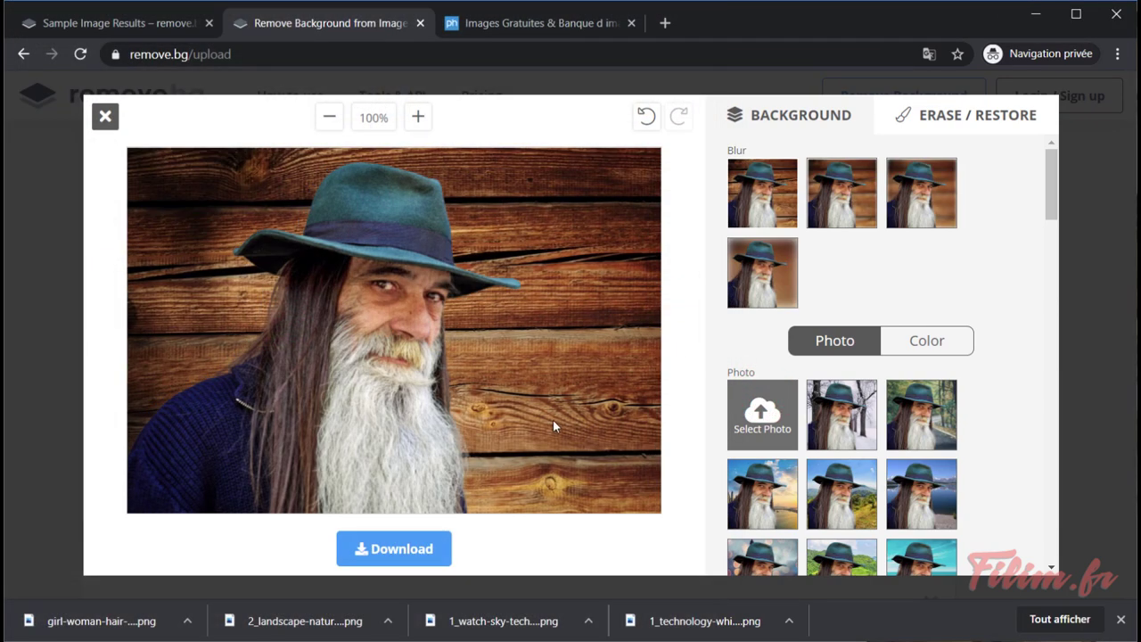
- Compare the sharp and blurred versions of the wood plank background and apply the lightest blur
left_click(842, 196)
left_click(781, 209)
left_click(864, 191)
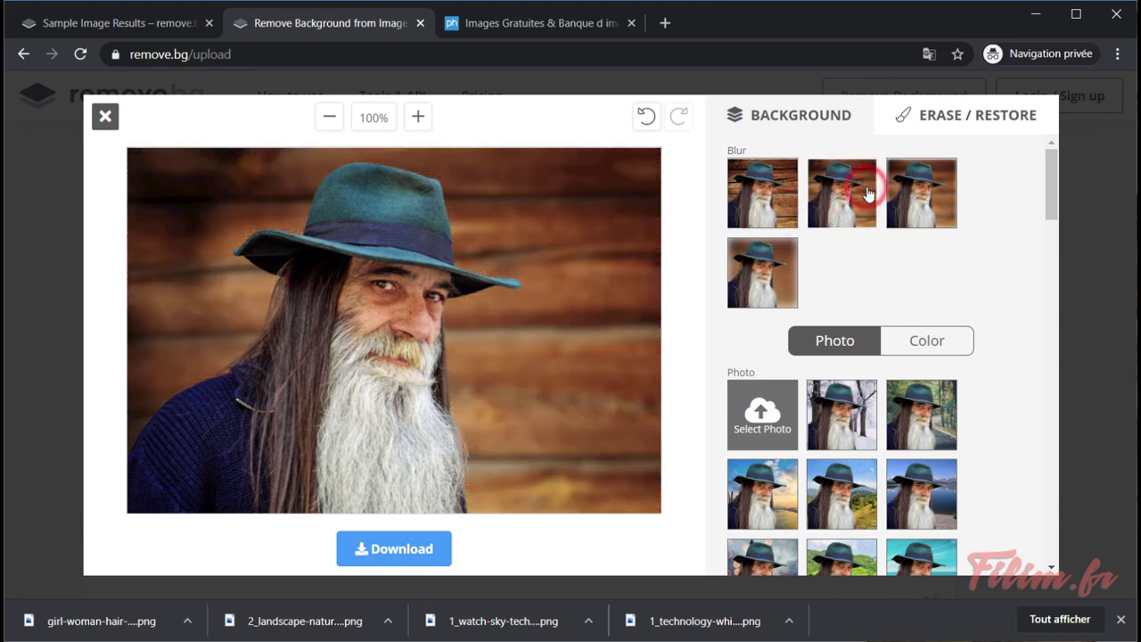
- Download the bearded man's portrait with its blurred wood background and dismiss the download prompt
left_click(440, 552)
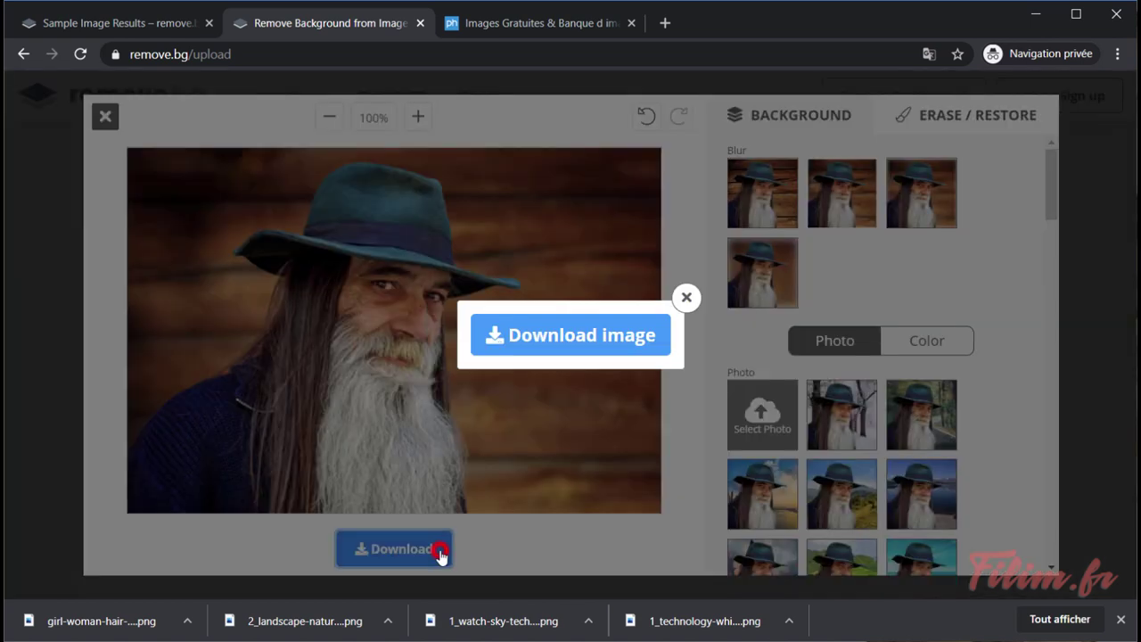
left_click(603, 337)
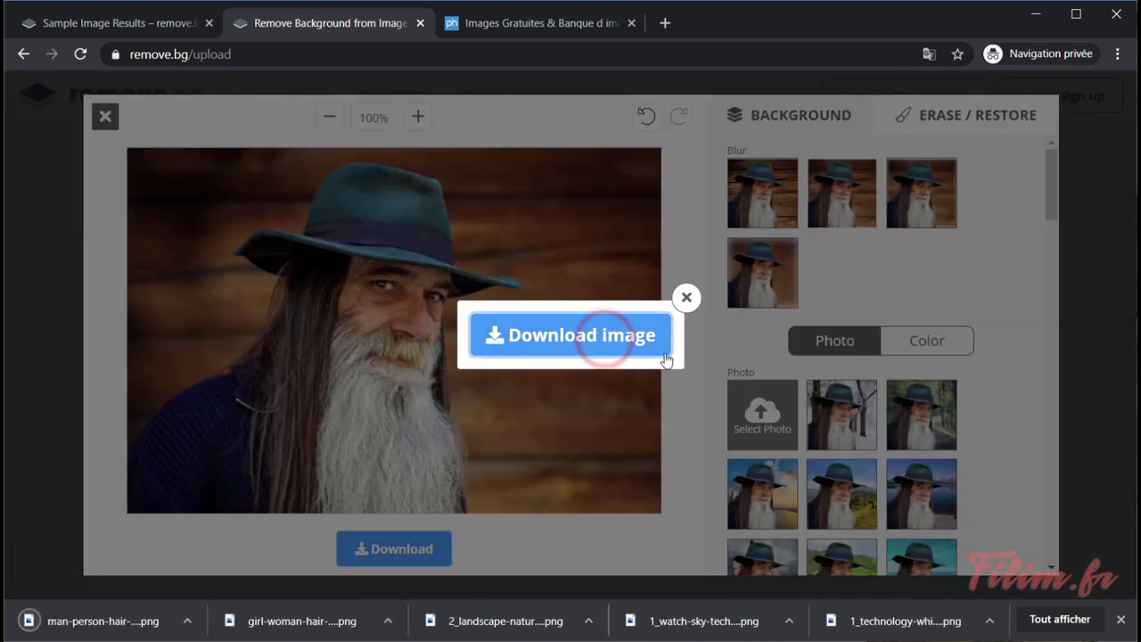
left_click(688, 299)
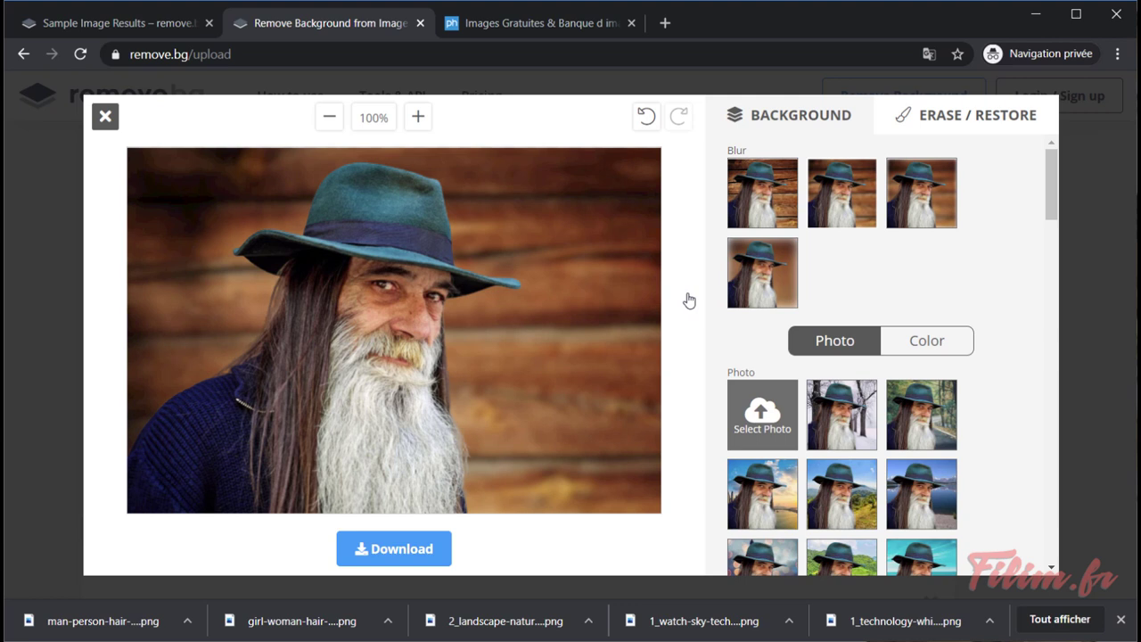
- Close the editor and dismiss the bearded man's result from the upload page
left_click(104, 118)
scroll(555, 321, "up", 3)
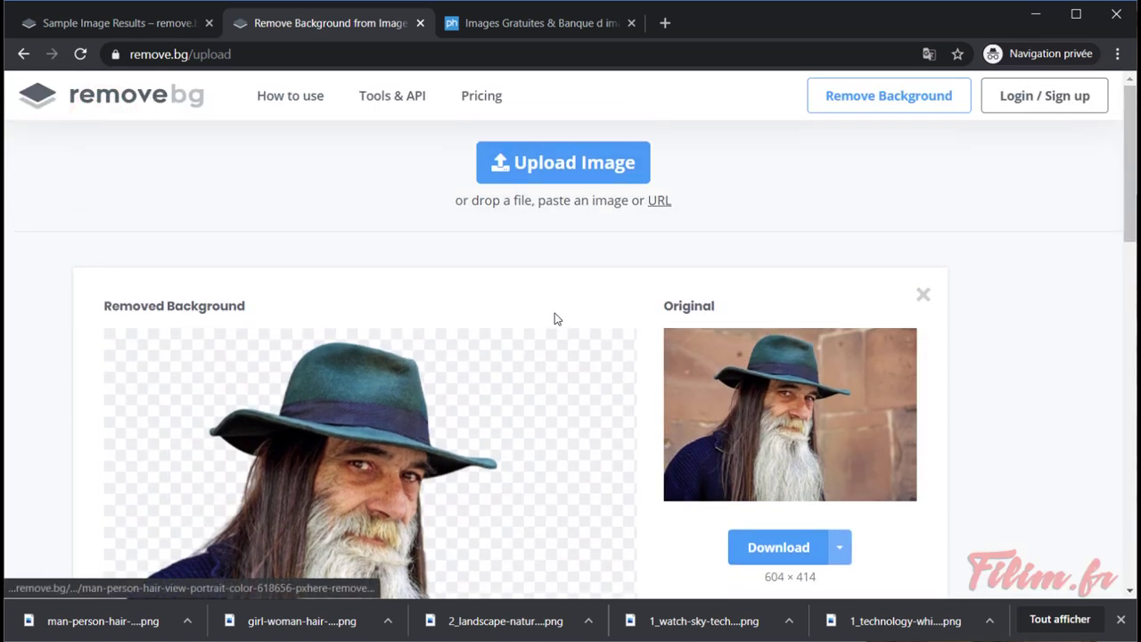
left_click(924, 296)
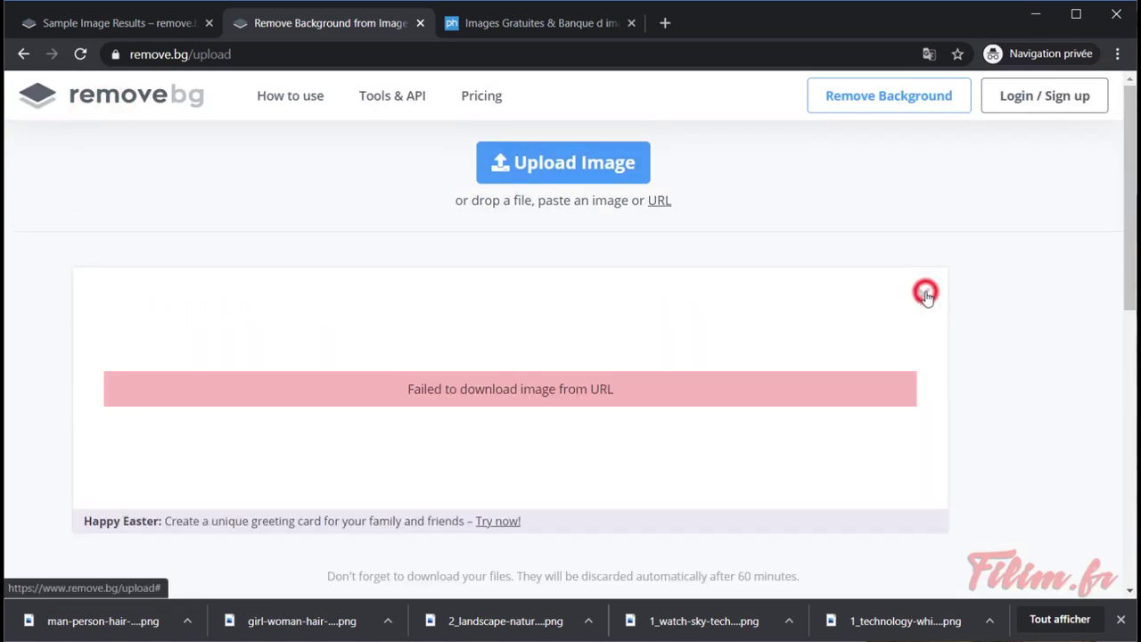
- Try to remove the background of the statue photo (man-sky-monument-swim-statue-portrait-486082) and dismiss its result
left_click(533, 171)
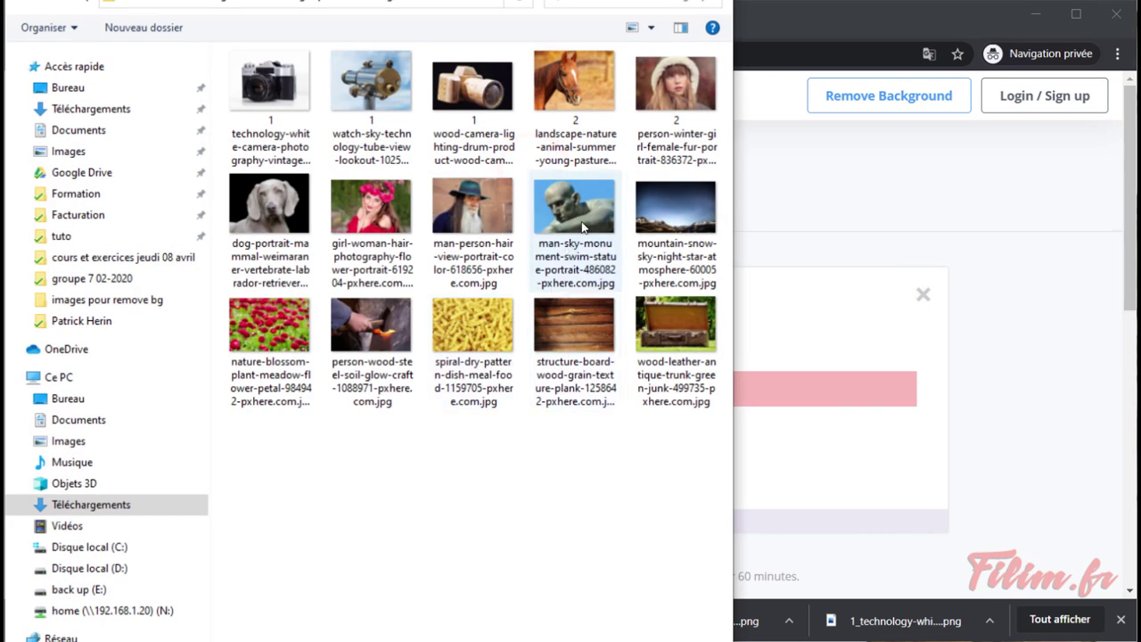
left_click(556, 283)
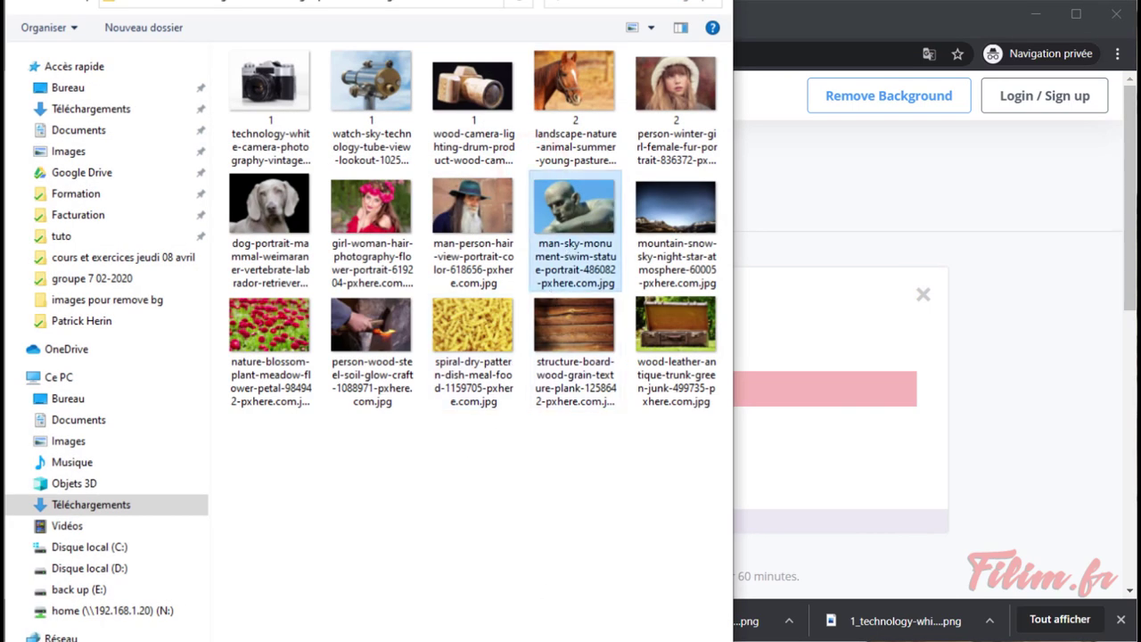
key("Return")
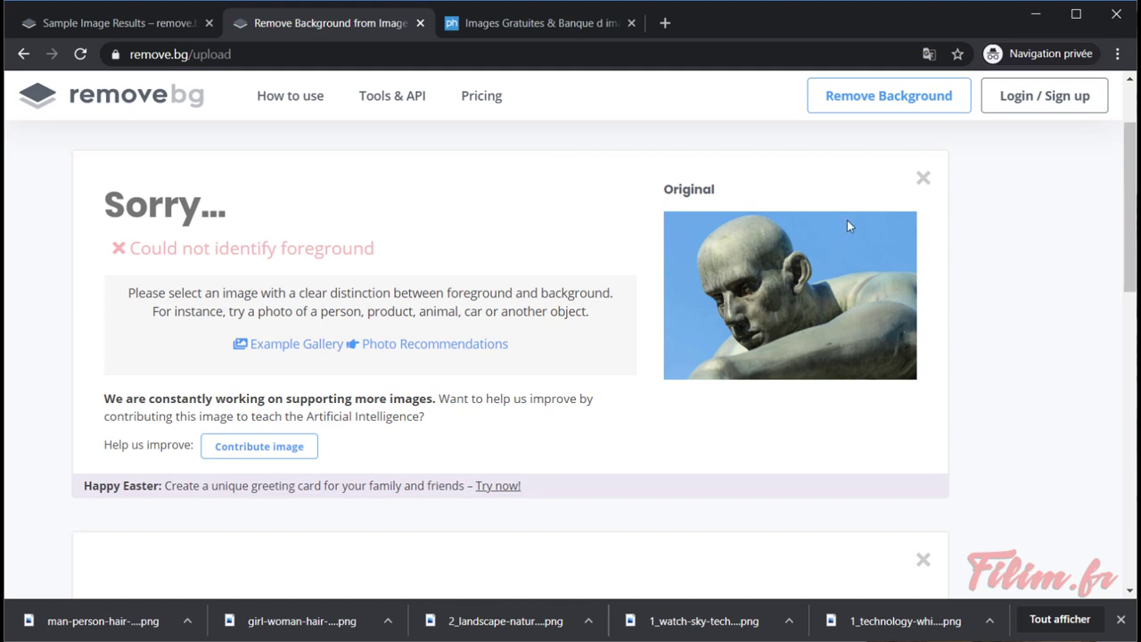
left_click(923, 177)
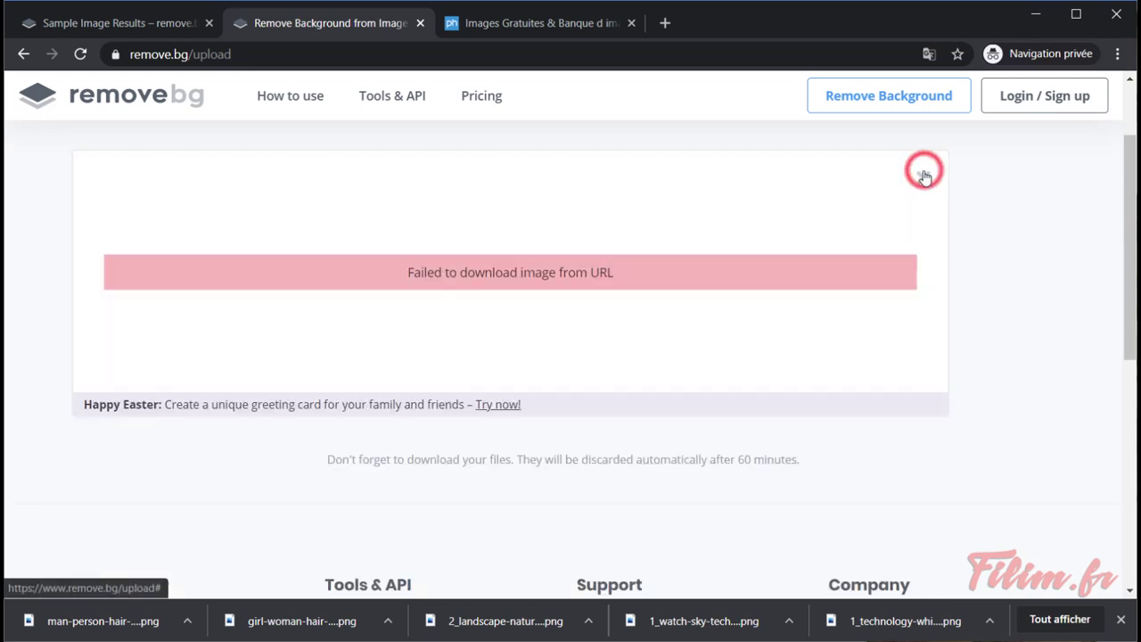
- Upload the Weimaraner dog portrait (dog-portrait-mammal-weimaraner-vertebrate-labrador-retriever) for background removal
left_click(551, 171)
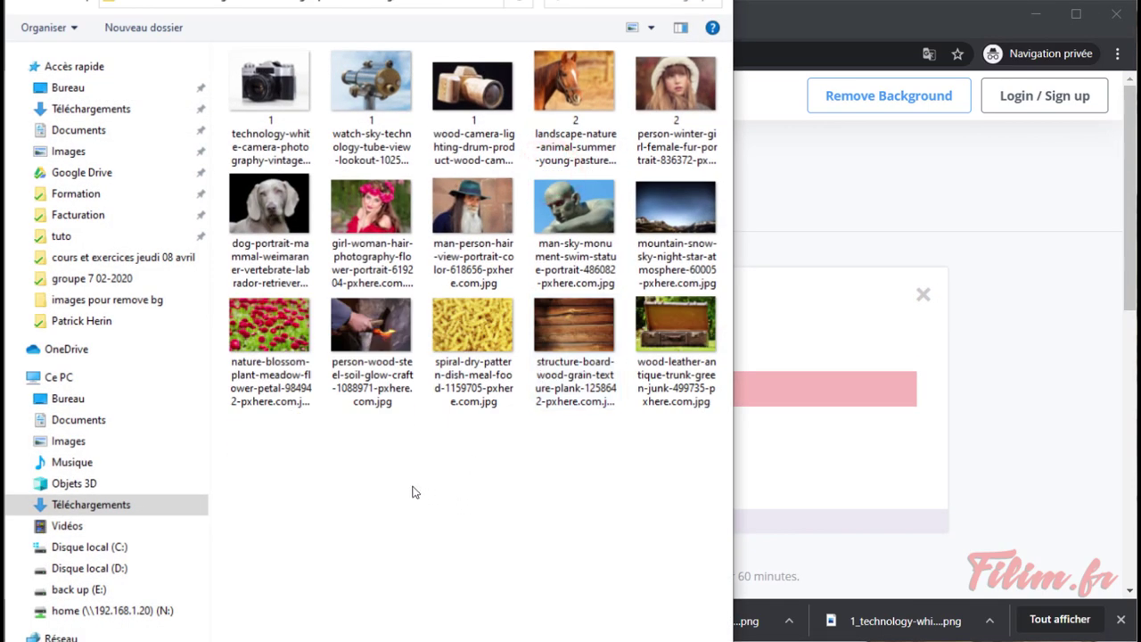
left_click(260, 231)
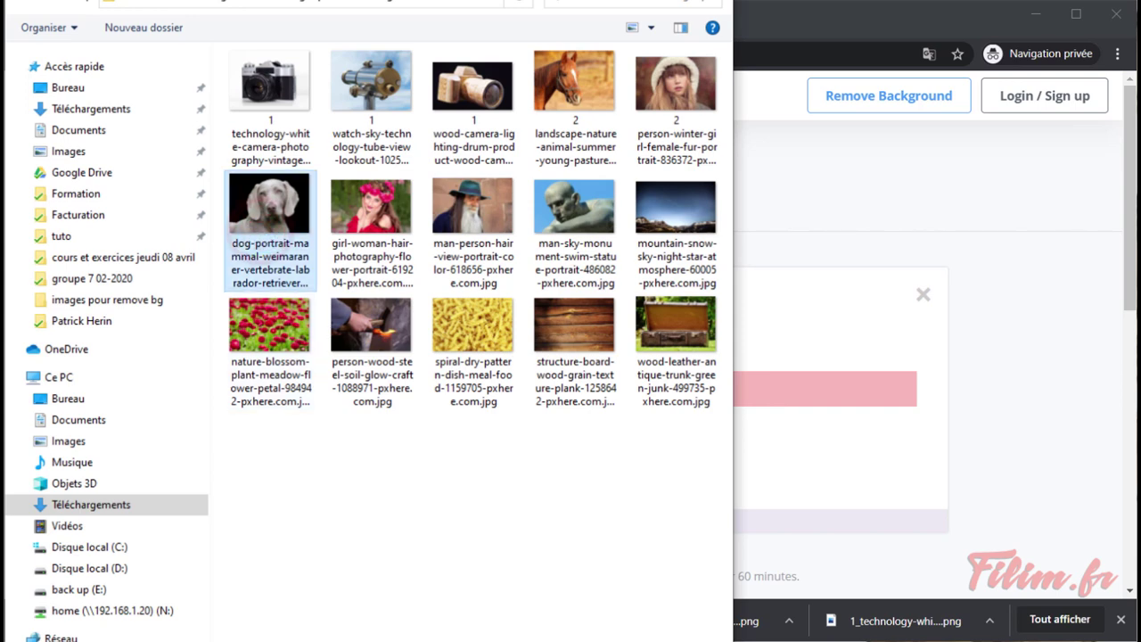
key("Return")
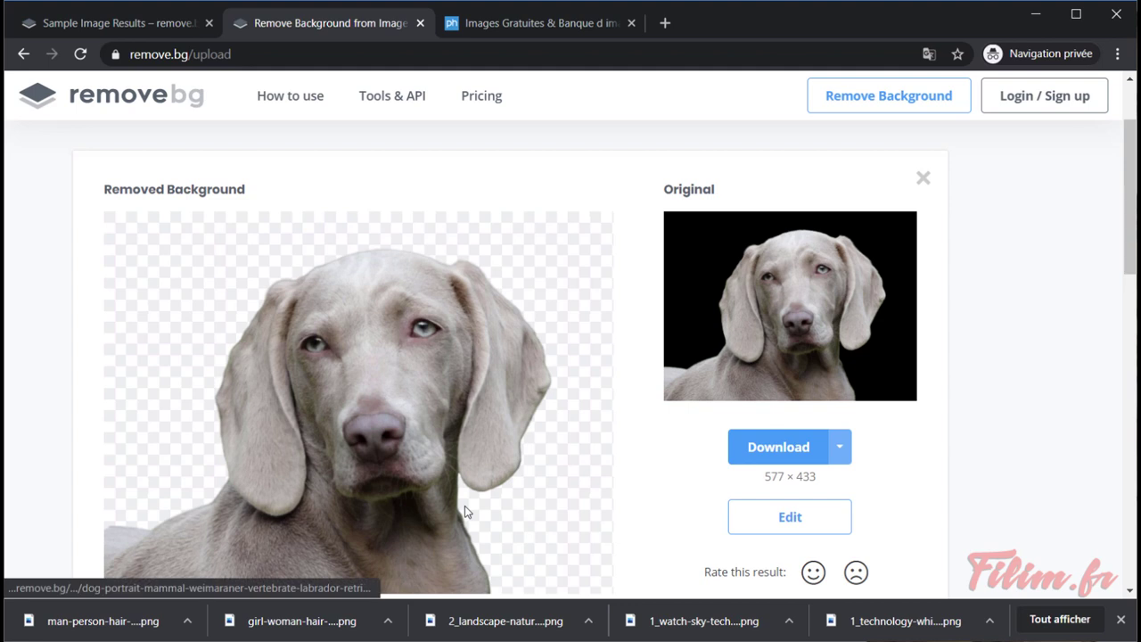
- Open the dog cutout for editing and restore a small spot at the far edge of its back using the smallest brush size
scroll(465, 506, "down", 1)
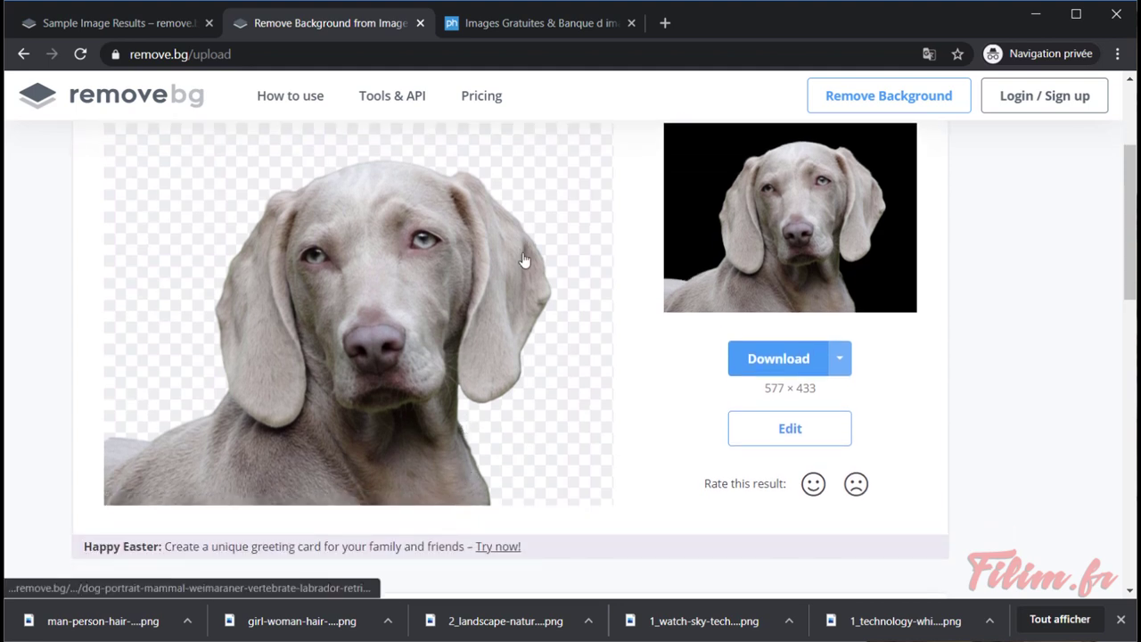
left_click(782, 426)
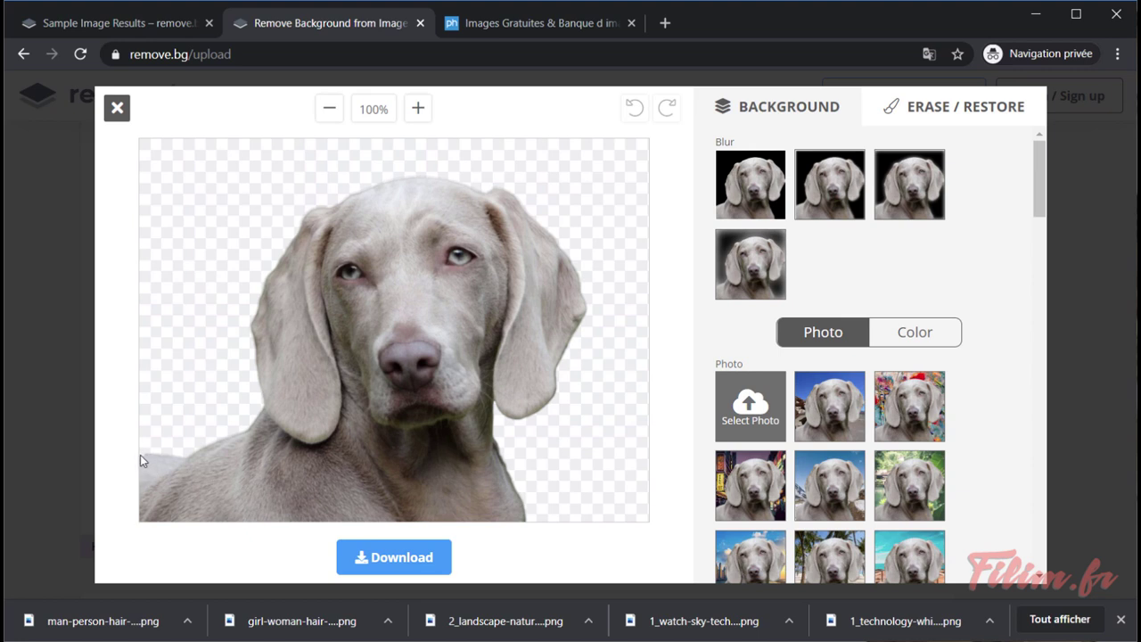
left_click(985, 108)
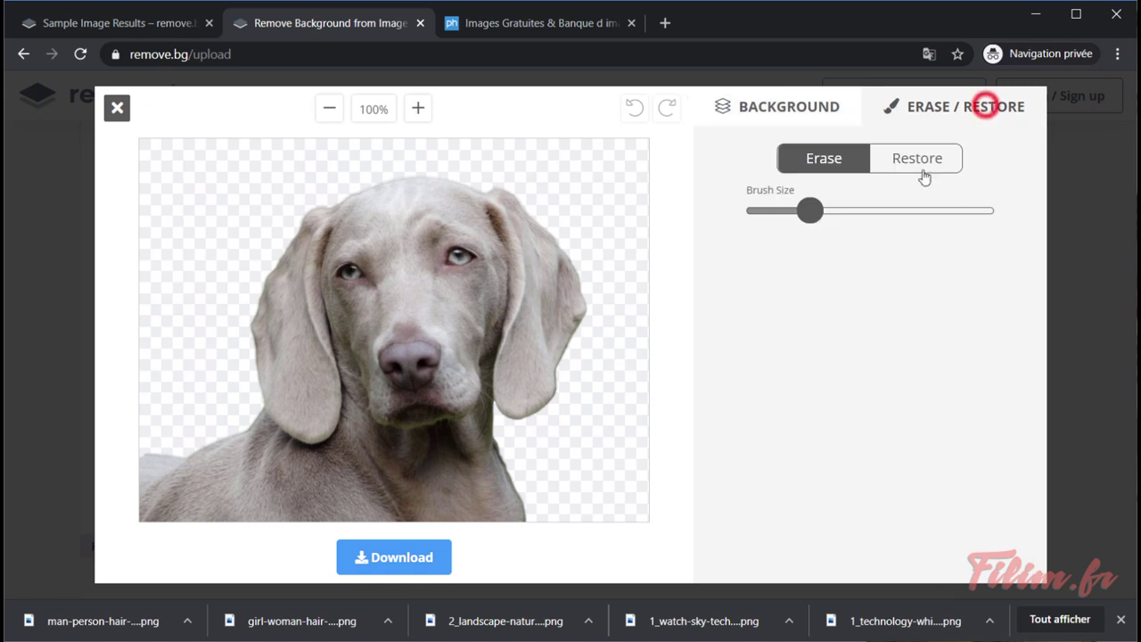
left_click(899, 157)
left_click(417, 108)
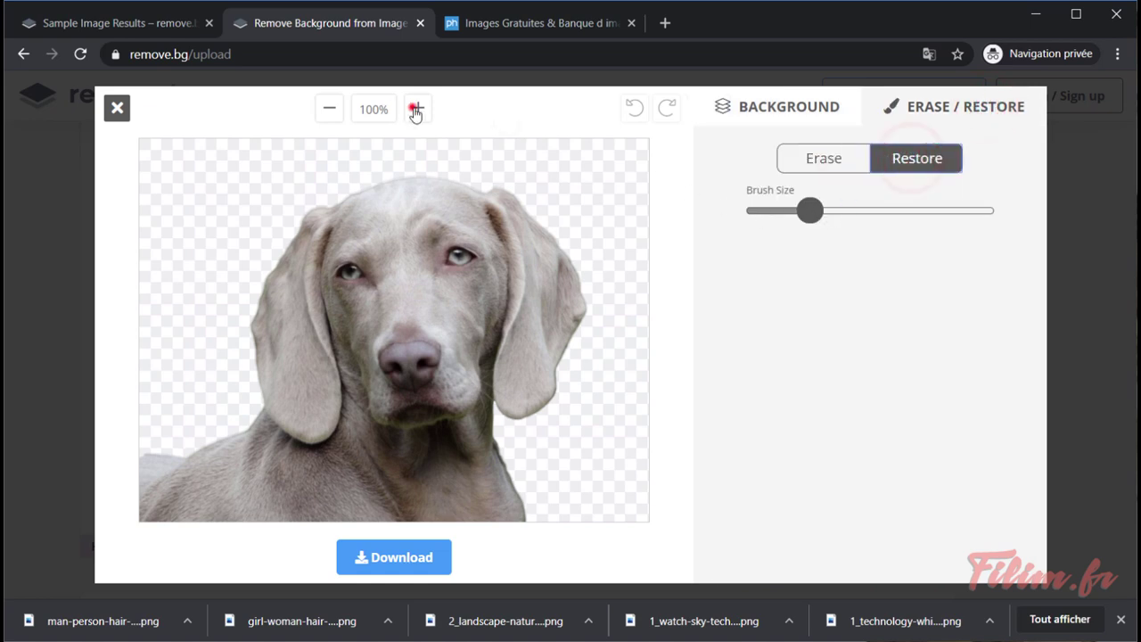
left_click(417, 109)
left_click(417, 109)
left_click(416, 109)
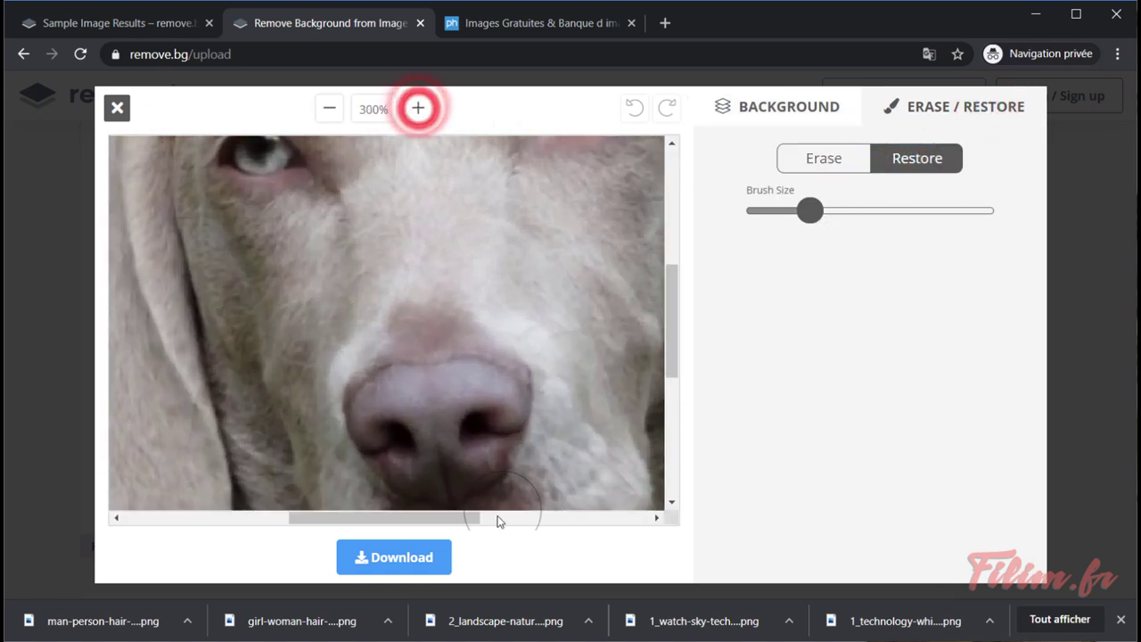
left_click_drag(451, 524, 157, 522)
scroll(173, 377, "down", 5)
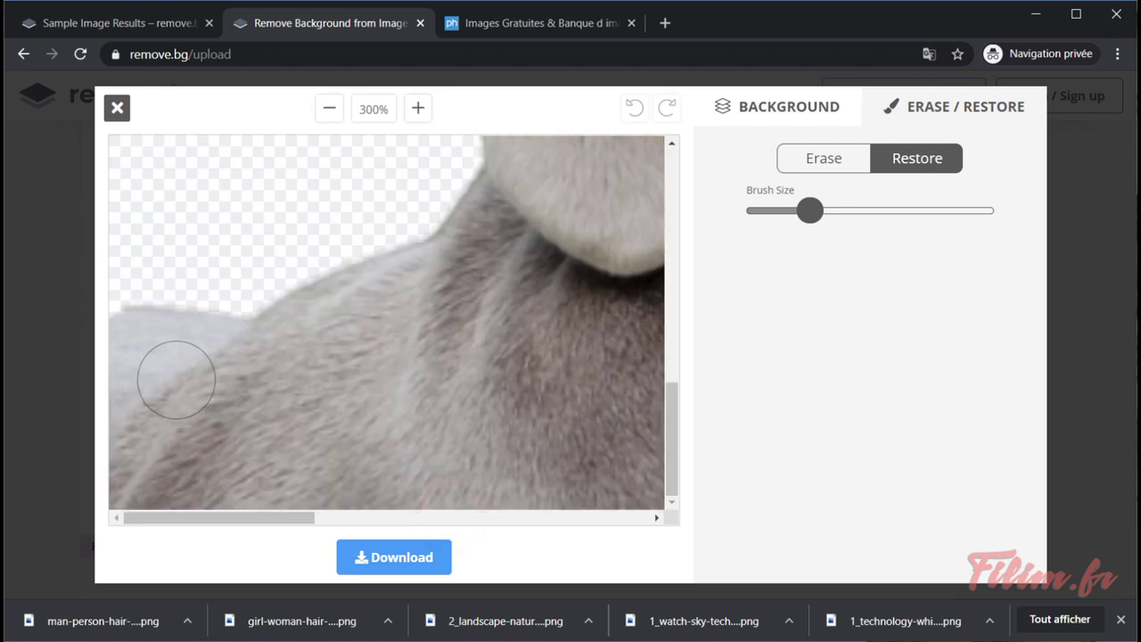
left_click_drag(810, 210, 724, 218)
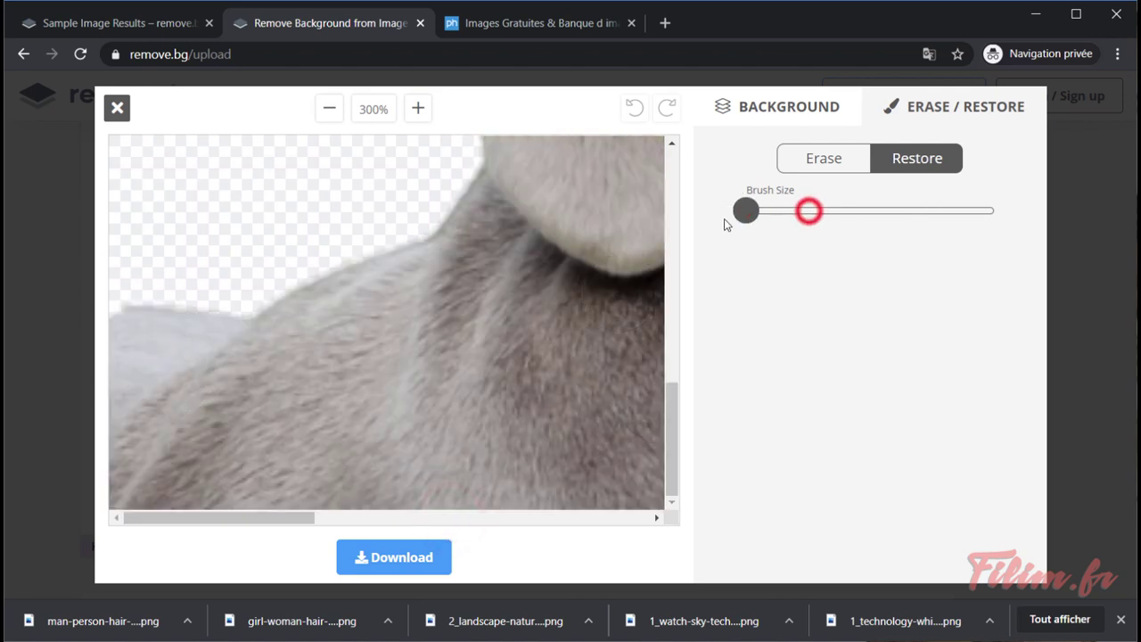
left_click(125, 316)
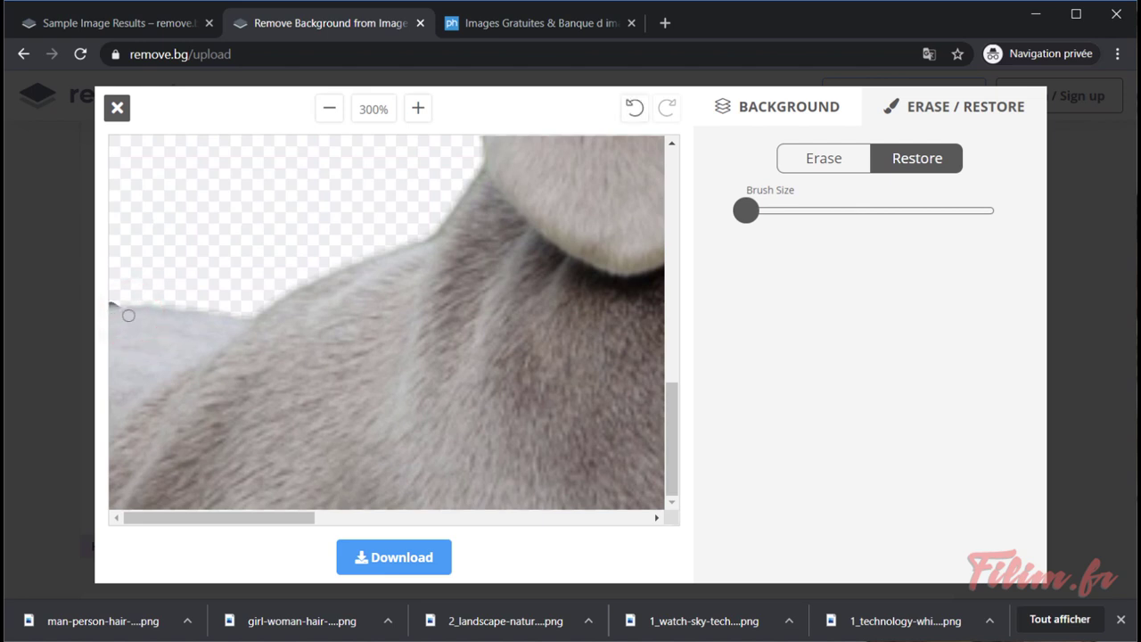
- Erase the dark restored spot above the edge of the dog's back with the smallest brush
left_click(848, 159)
left_click(115, 297)
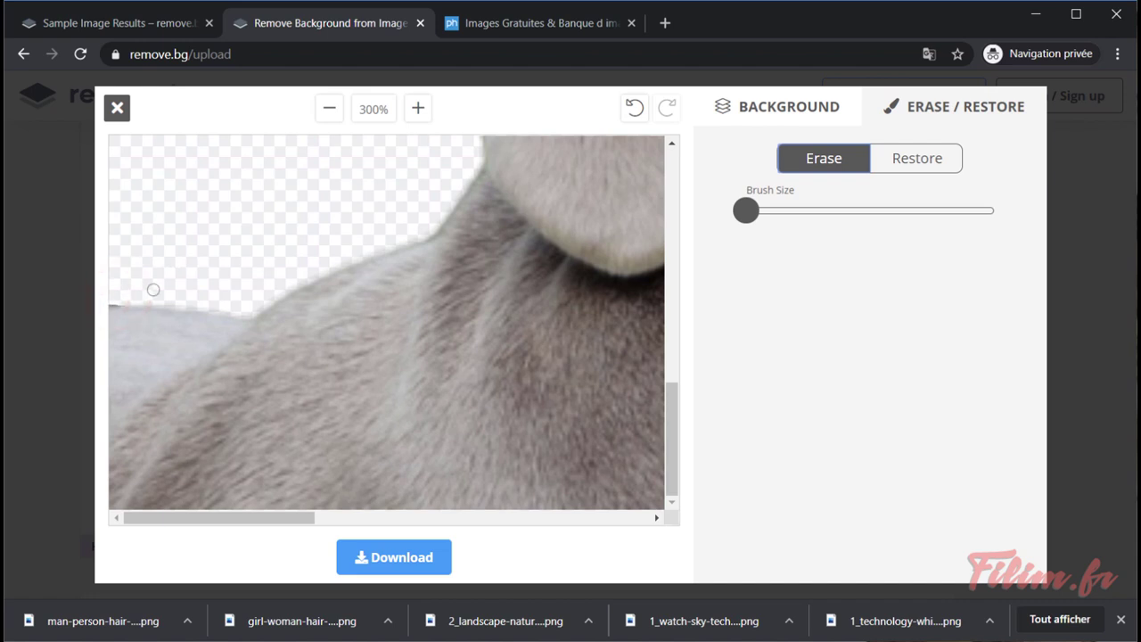
left_click(115, 298)
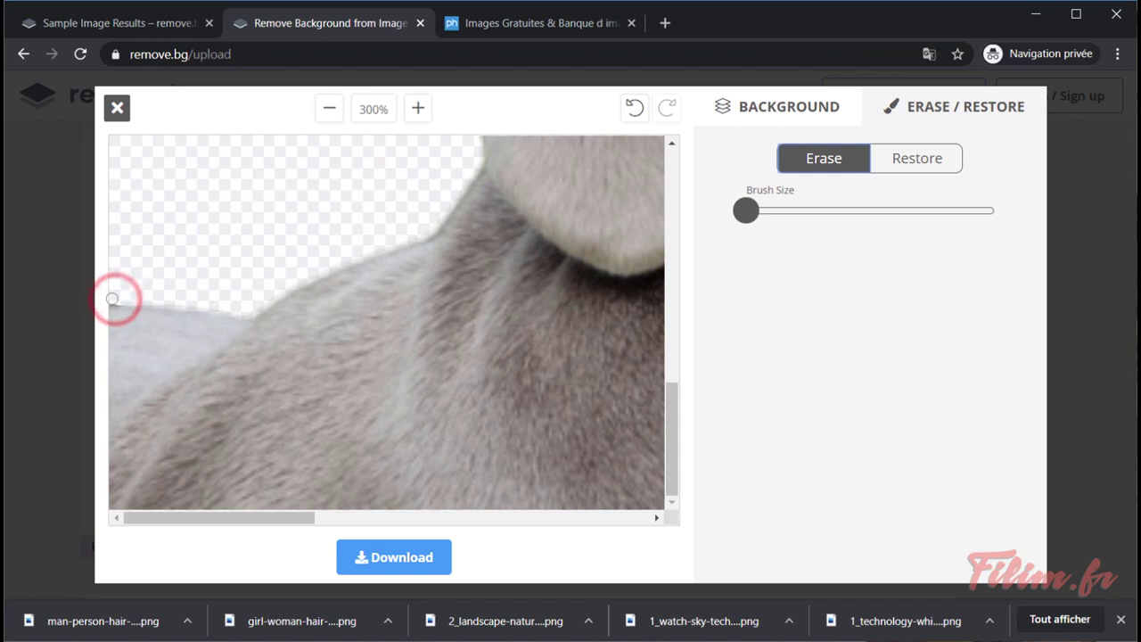
left_click(117, 300)
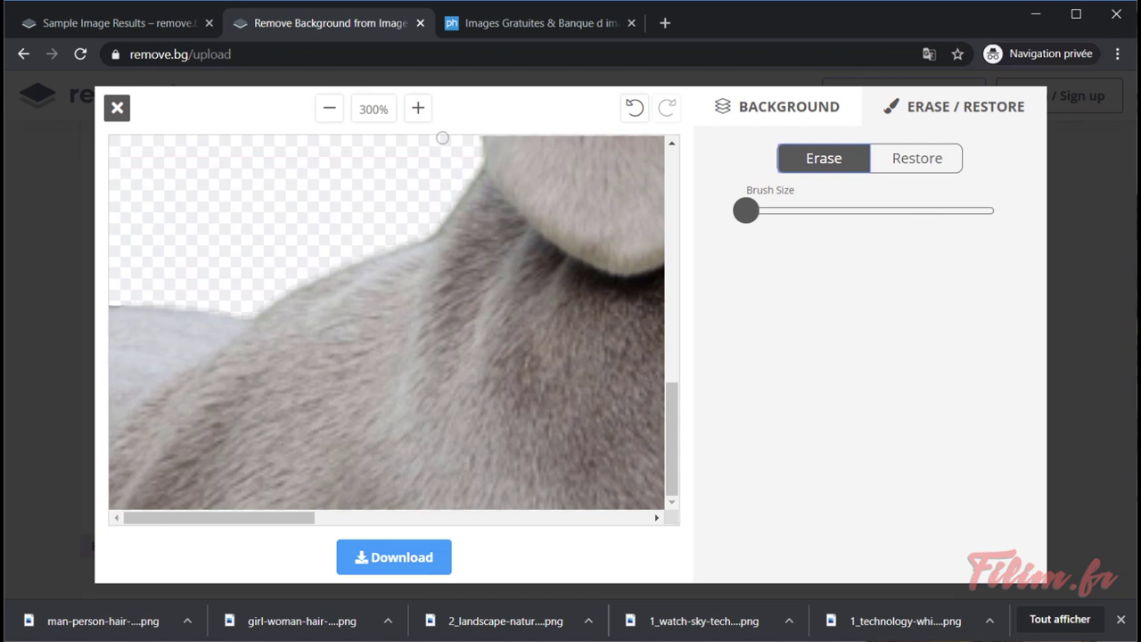
- Browse the supplied background photos and place the dog in front of the wooden barn with the cart wheel and trees
left_click(331, 108)
left_click(332, 111)
left_click(334, 113)
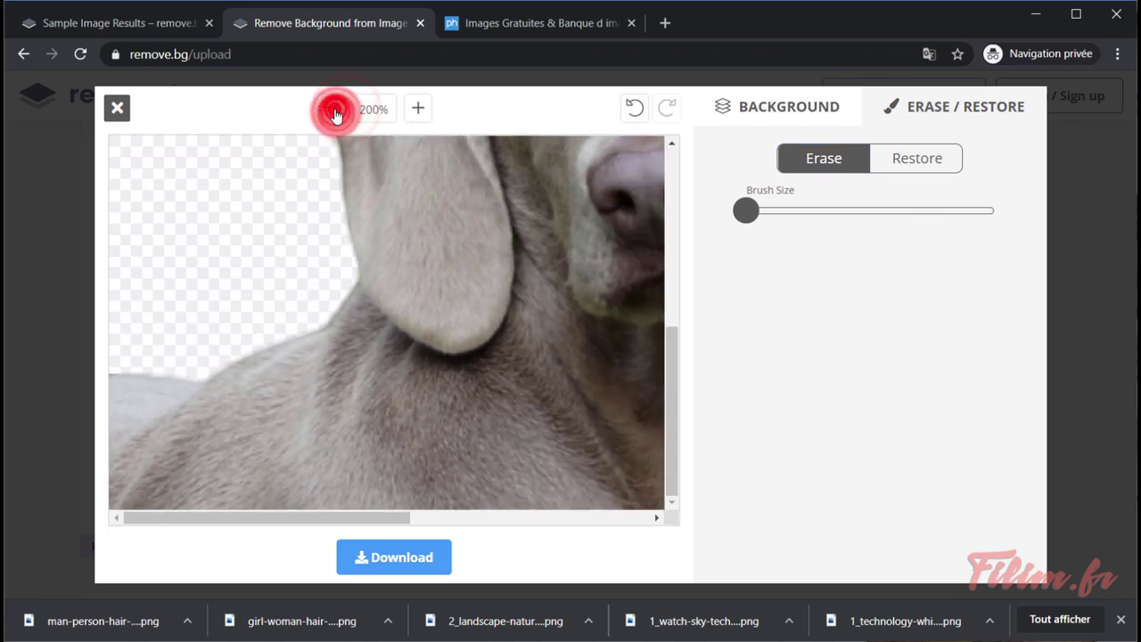
left_click(336, 115)
left_click(336, 114)
left_click(336, 114)
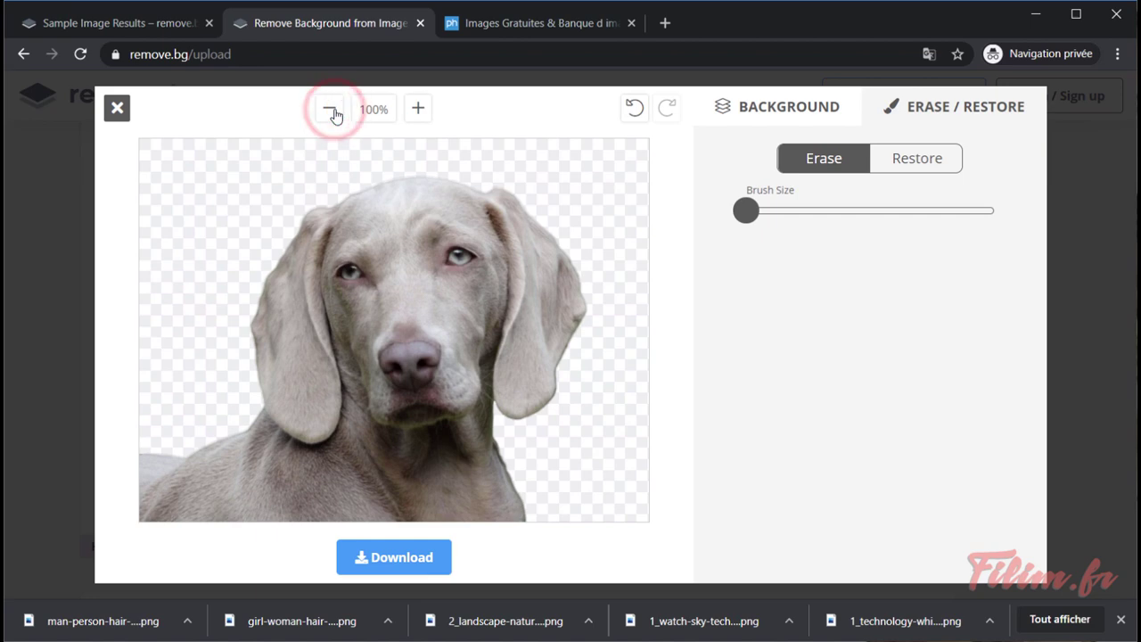
left_click(805, 108)
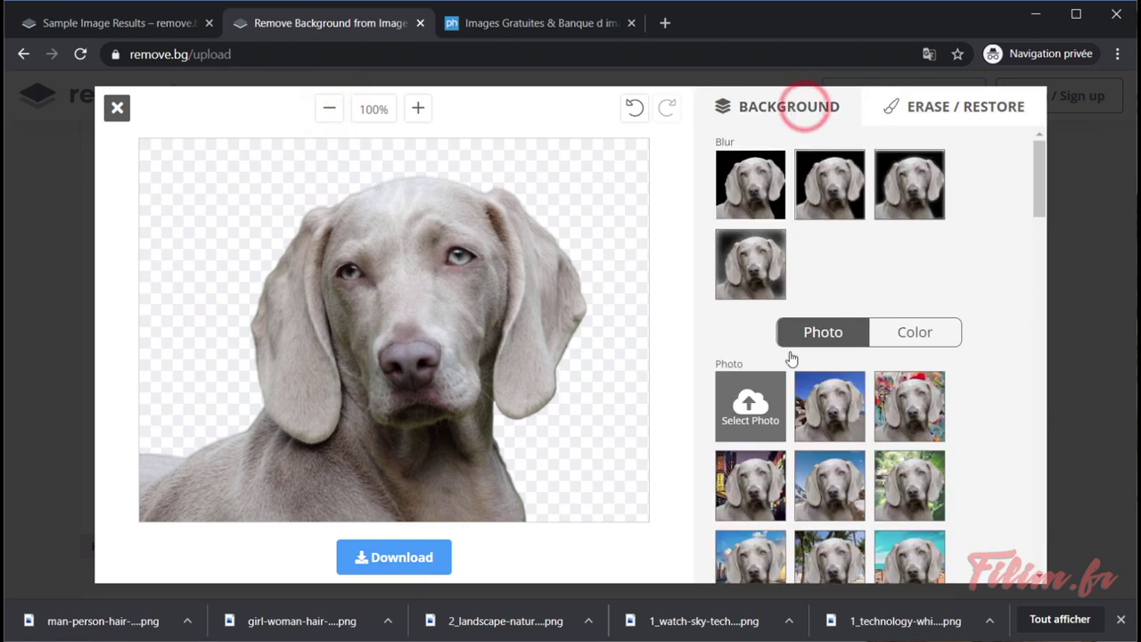
scroll(805, 417, "down", 10)
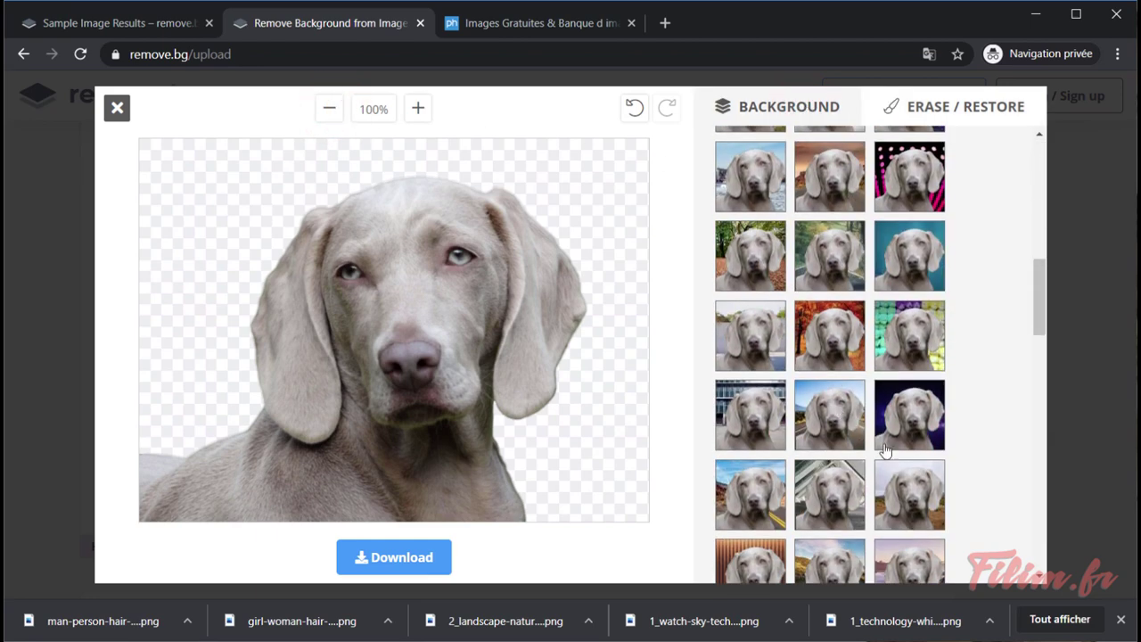
scroll(896, 477, "down", 5)
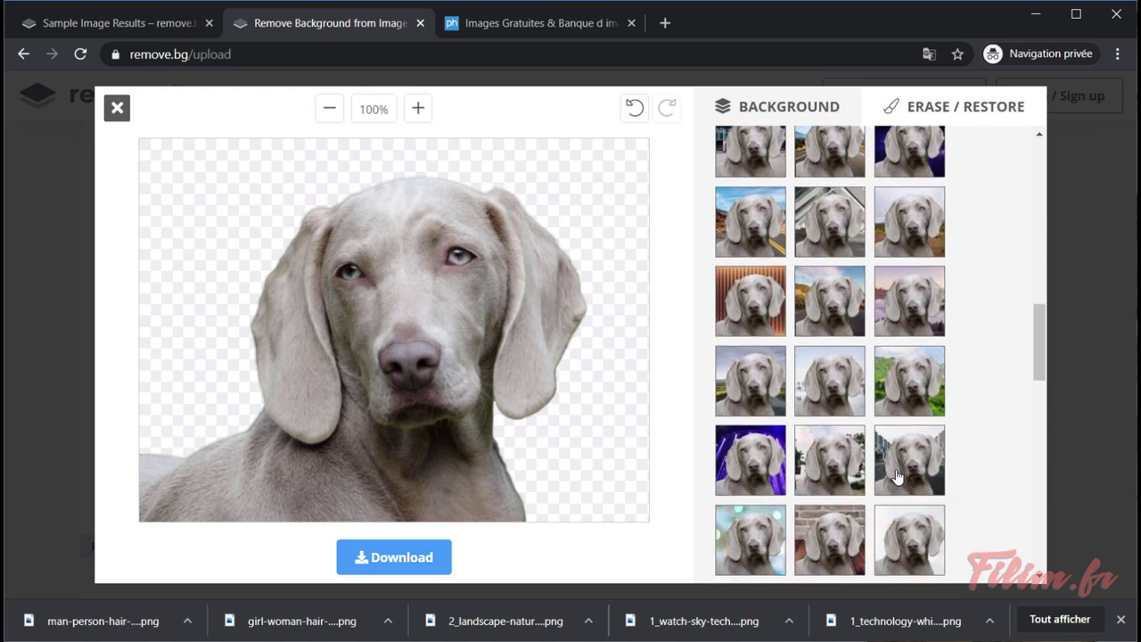
scroll(895, 475, "down", 3)
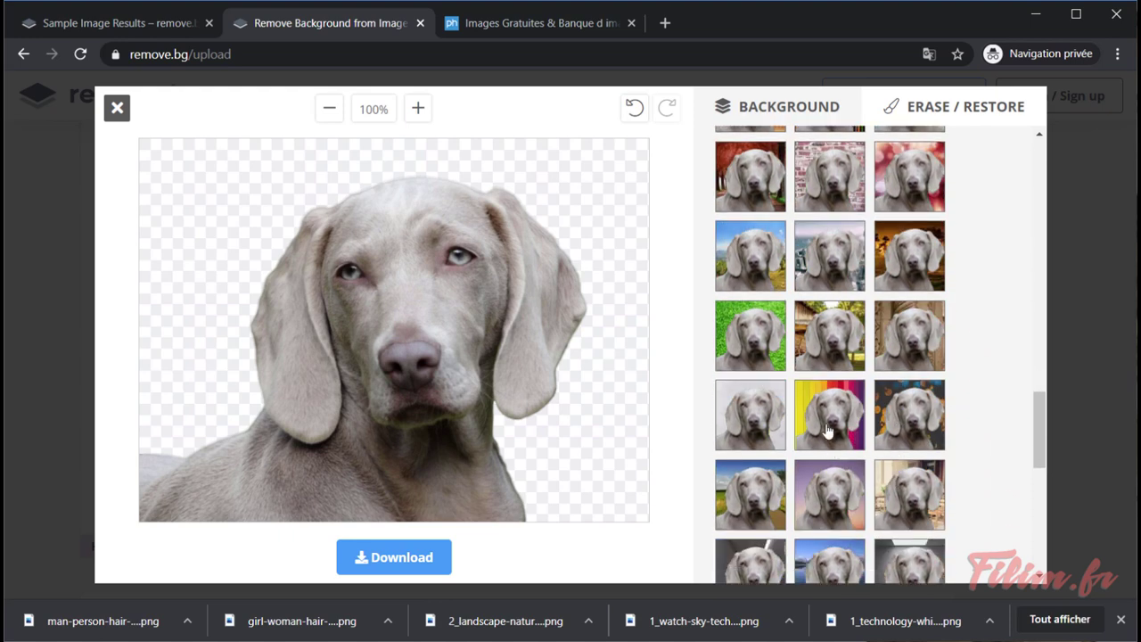
left_click(829, 335)
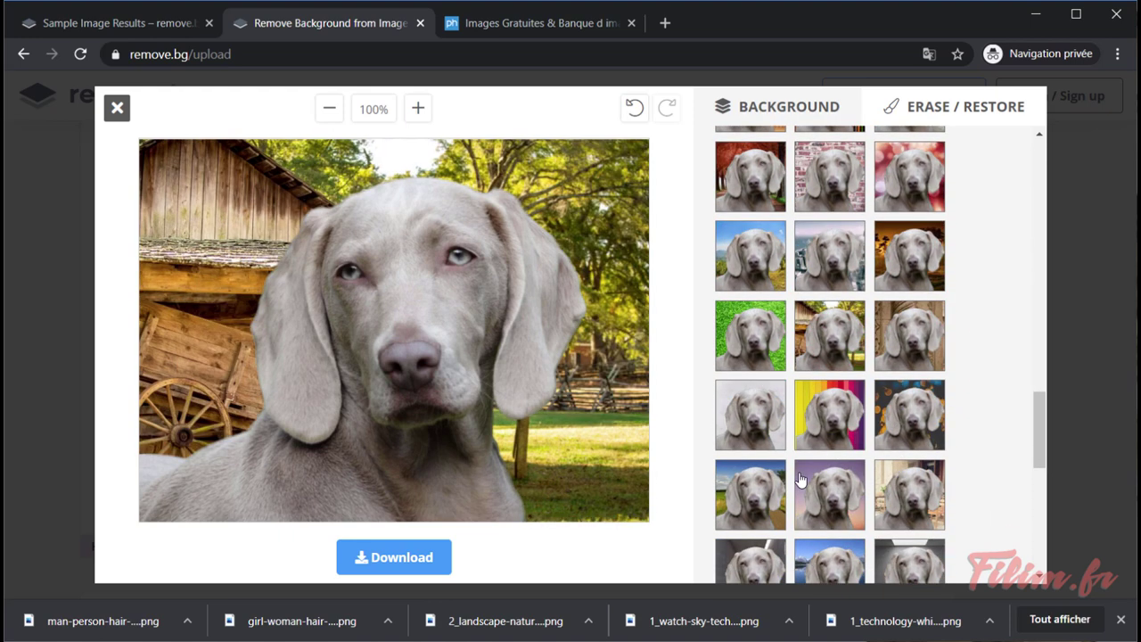
- Download the dog image with the wooden barn background and close the editor
left_click(395, 557)
left_click(593, 344)
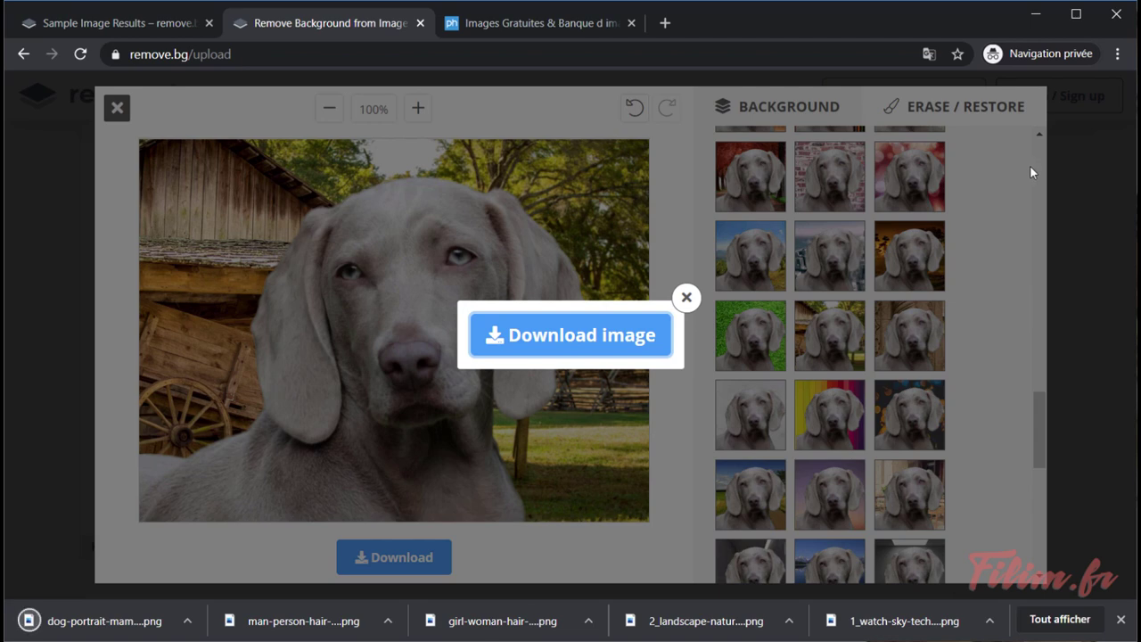
left_click(690, 301)
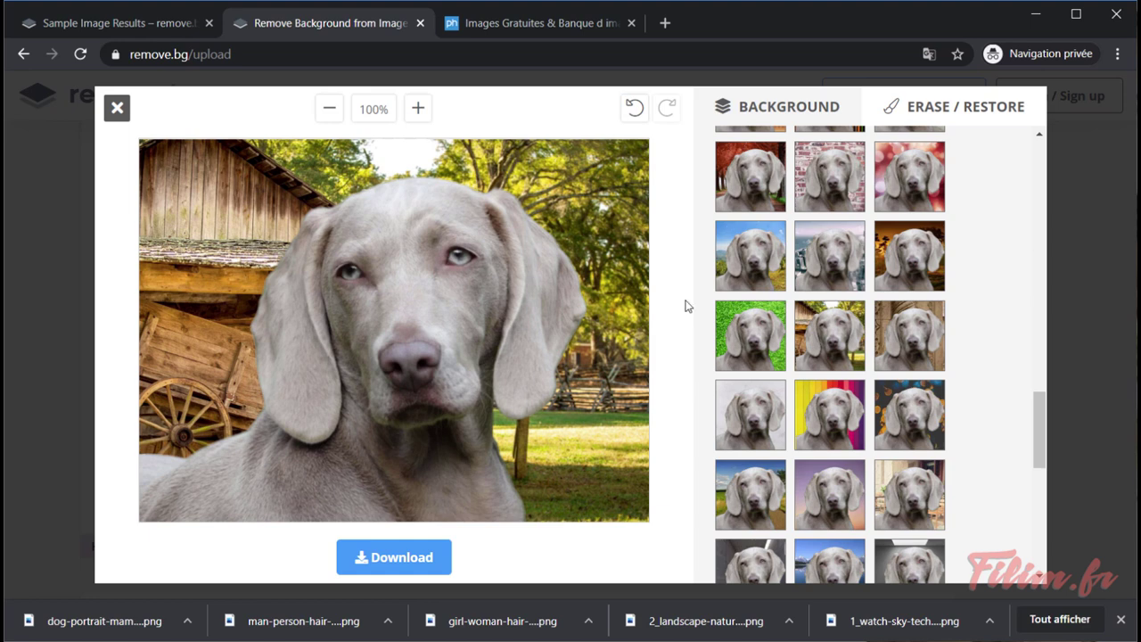
left_click(115, 111)
scroll(326, 370, "up", 2)
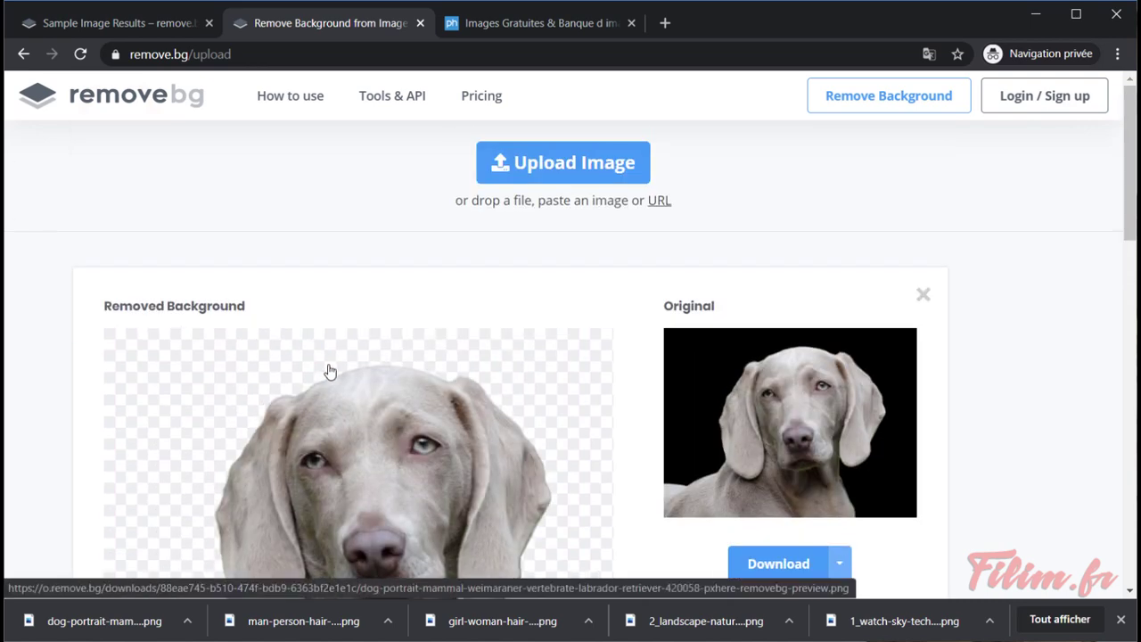
- Return to the remove.bg home page and look over its upload area and the People background examples
left_click(176, 105)
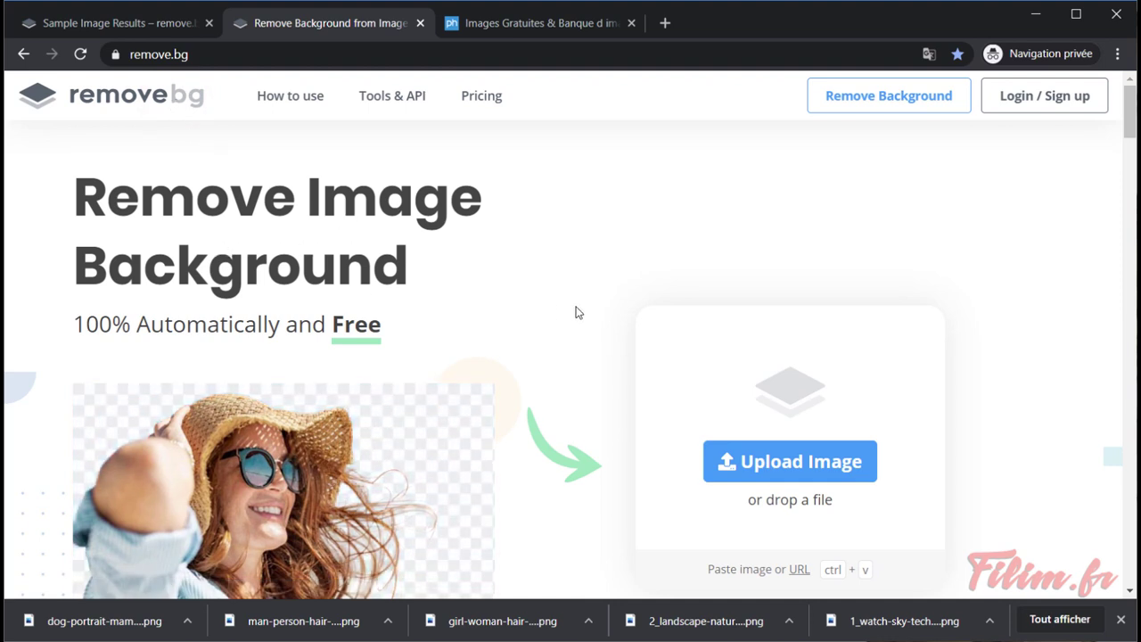
scroll(580, 311, "down", 1)
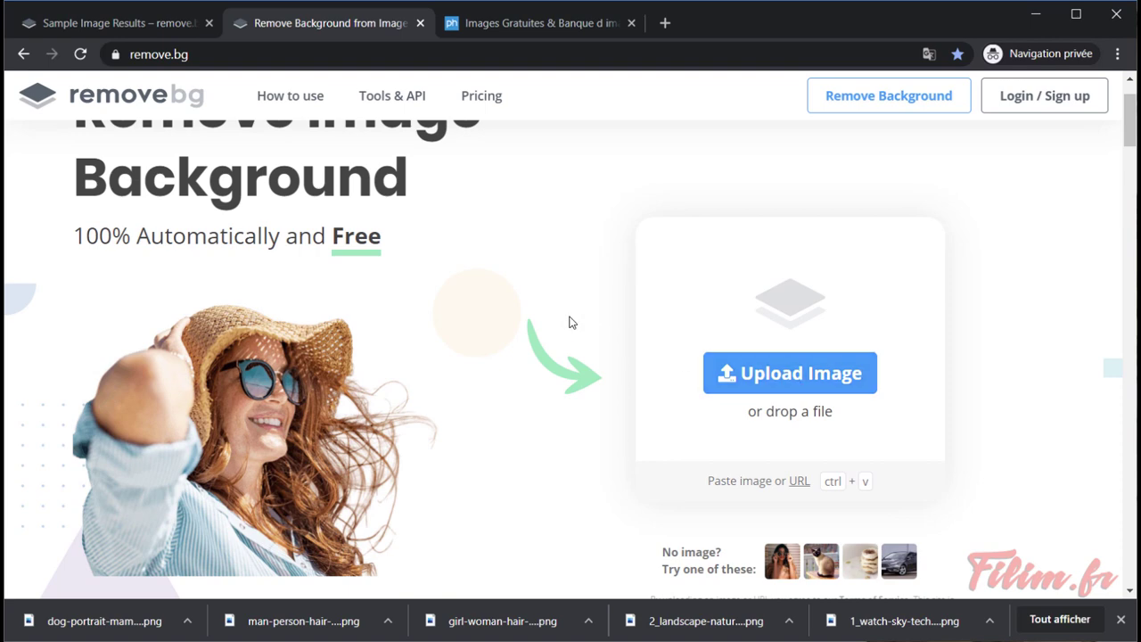
scroll(573, 321, "down", 3)
scroll(571, 323, "down", 3)
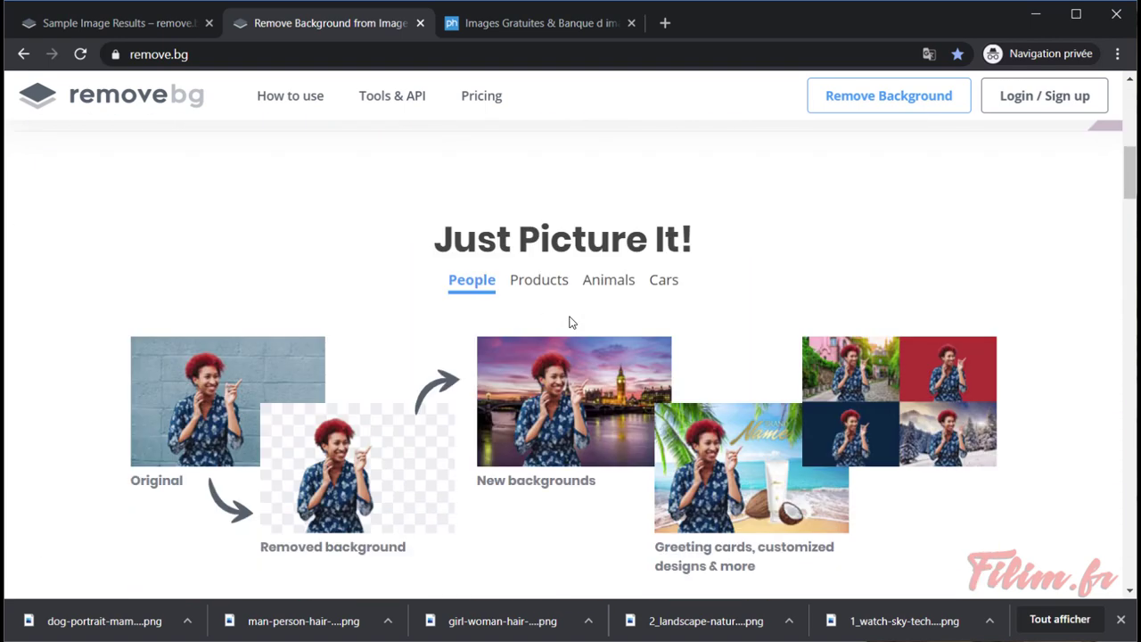
scroll(571, 322, "up", 6)
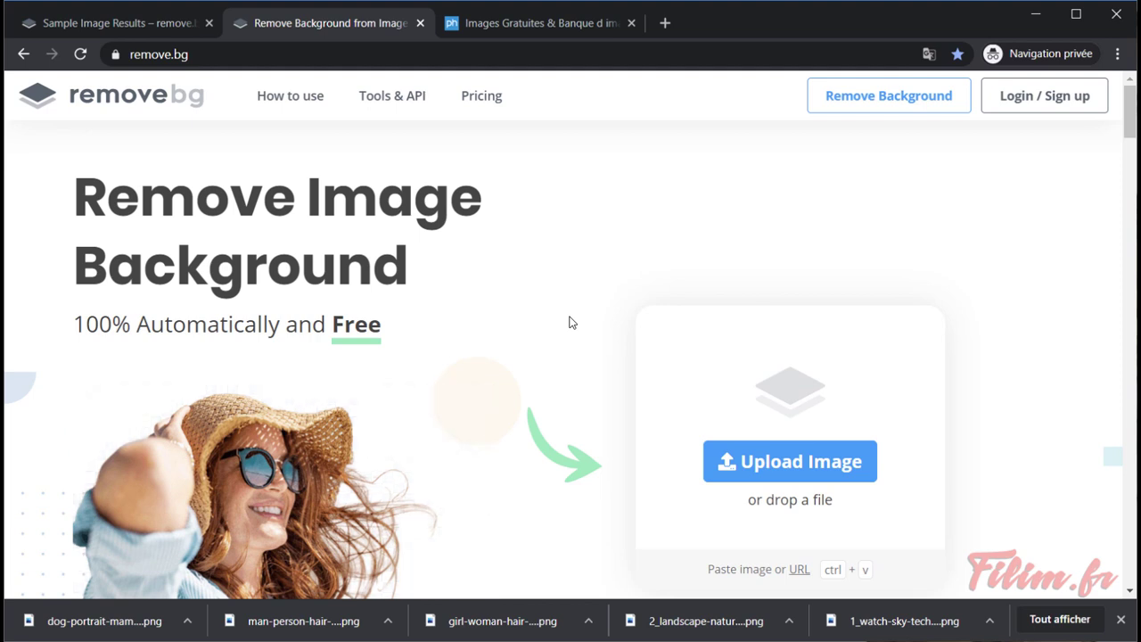
- View the pxhere free image site's home page and switch back to the remove.bg home page
left_click(543, 18)
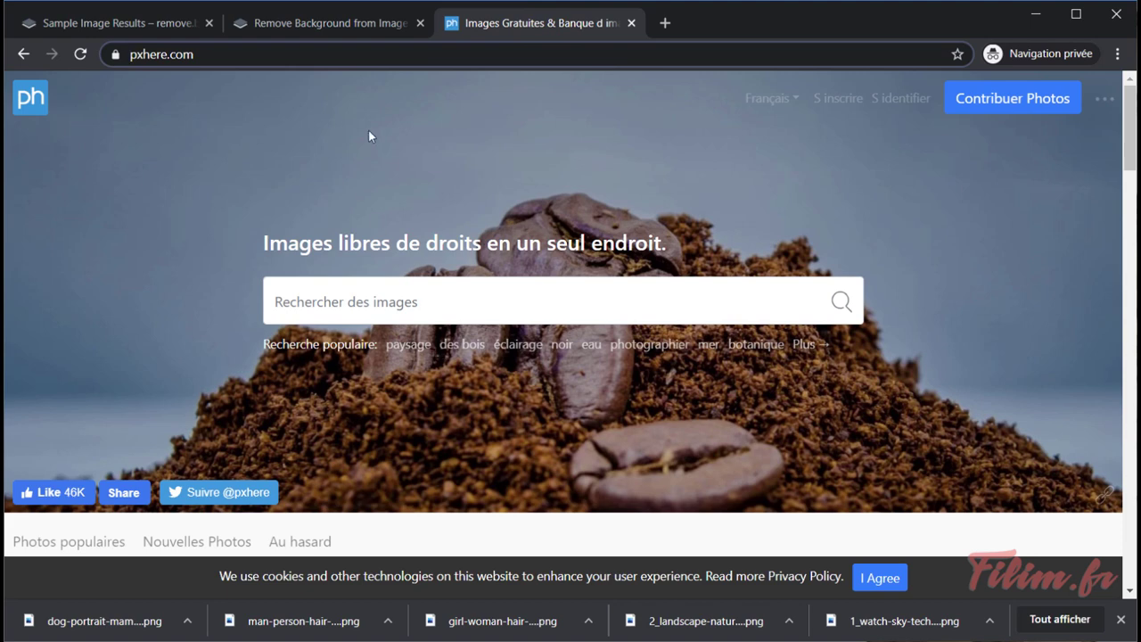
left_click(352, 20)
scroll(533, 273, "down", 1)
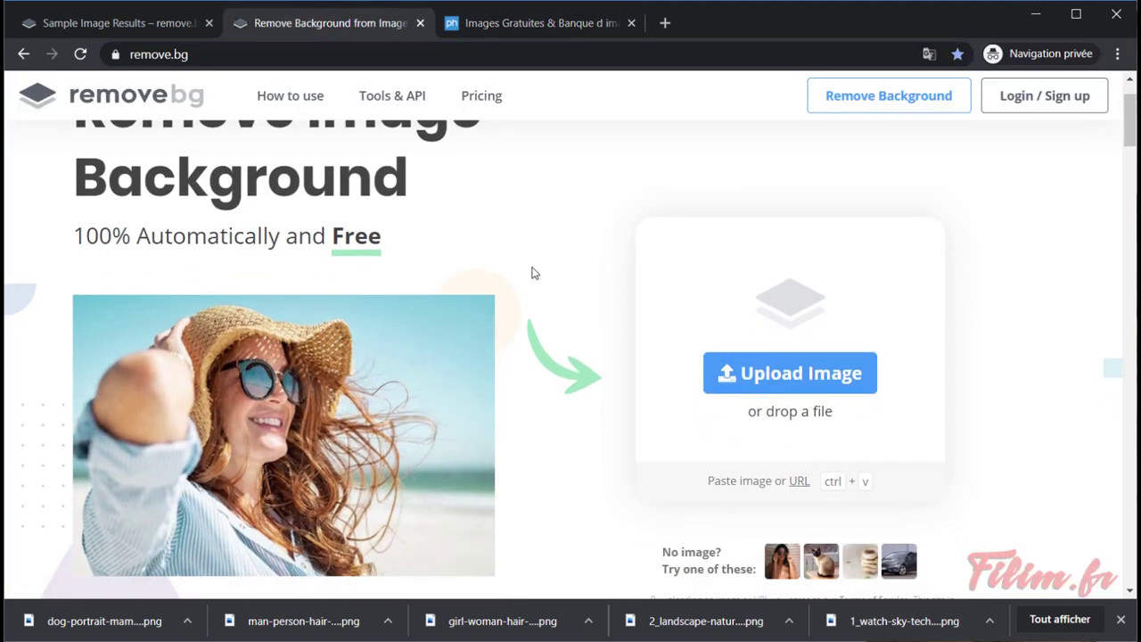